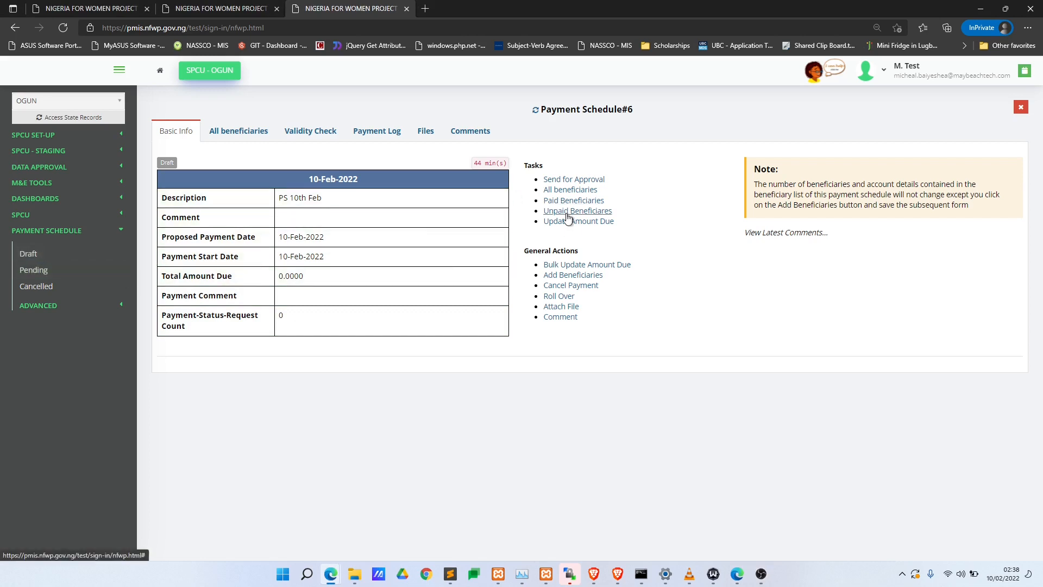
- From the SPCU - OGUN dashboard, open the Draft payment schedules and preview PS 10th Feb
{"action": "left_click", "coordinate": [206, 72]}
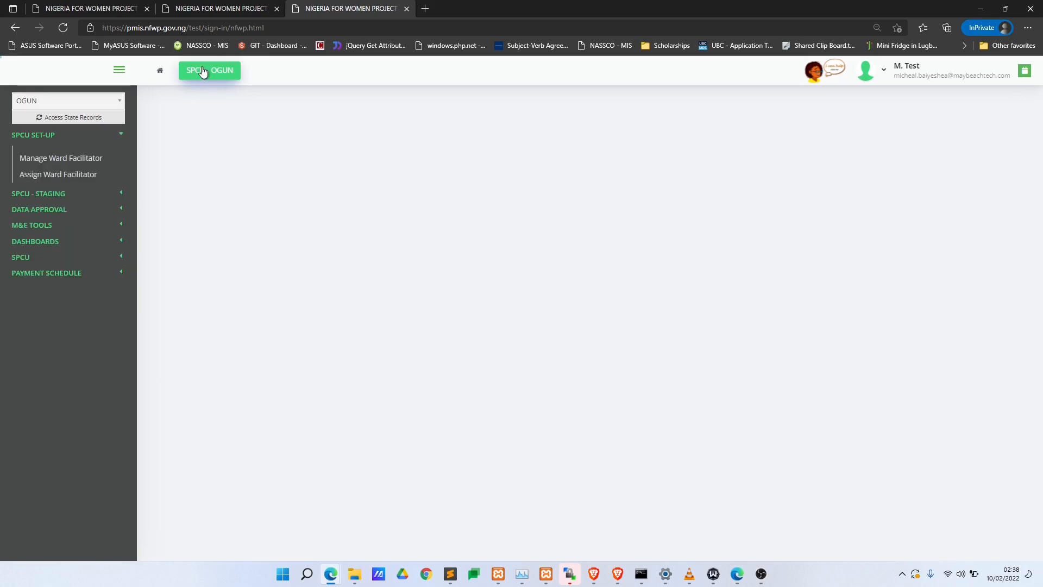
{"action": "left_click", "coordinate": [76, 274]}
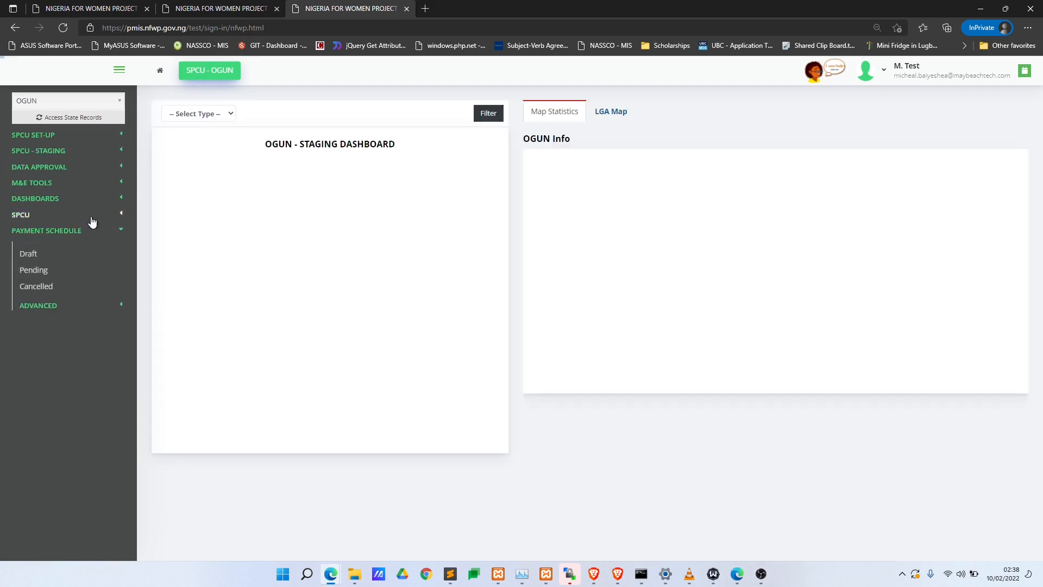
{"action": "left_click", "coordinate": [83, 254]}
{"action": "left_click", "coordinate": [363, 183]}
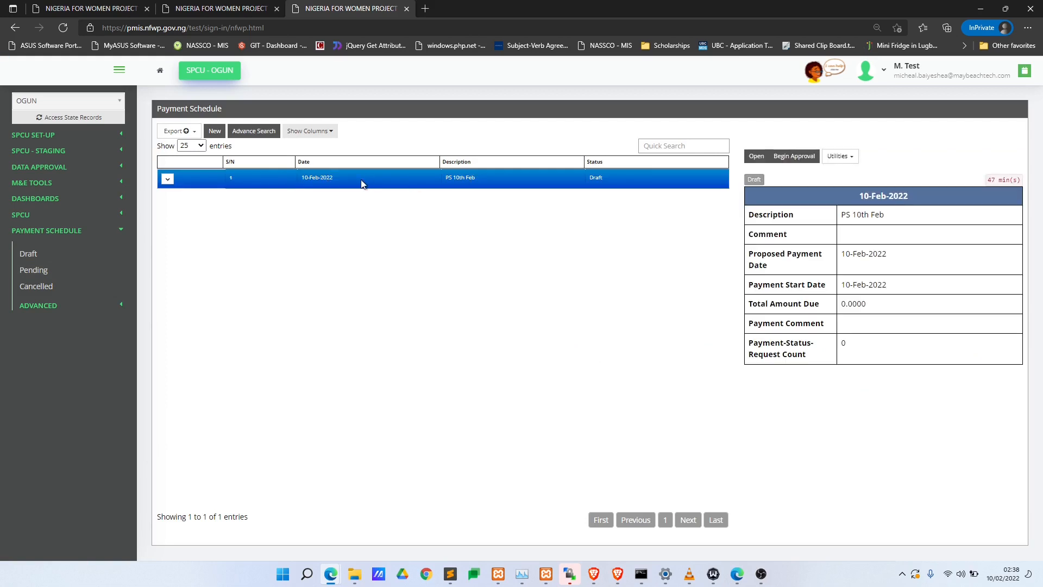
- Open the PS 10th Feb full record, then return to Draft and reselect its row
{"action": "left_click", "coordinate": [756, 156]}
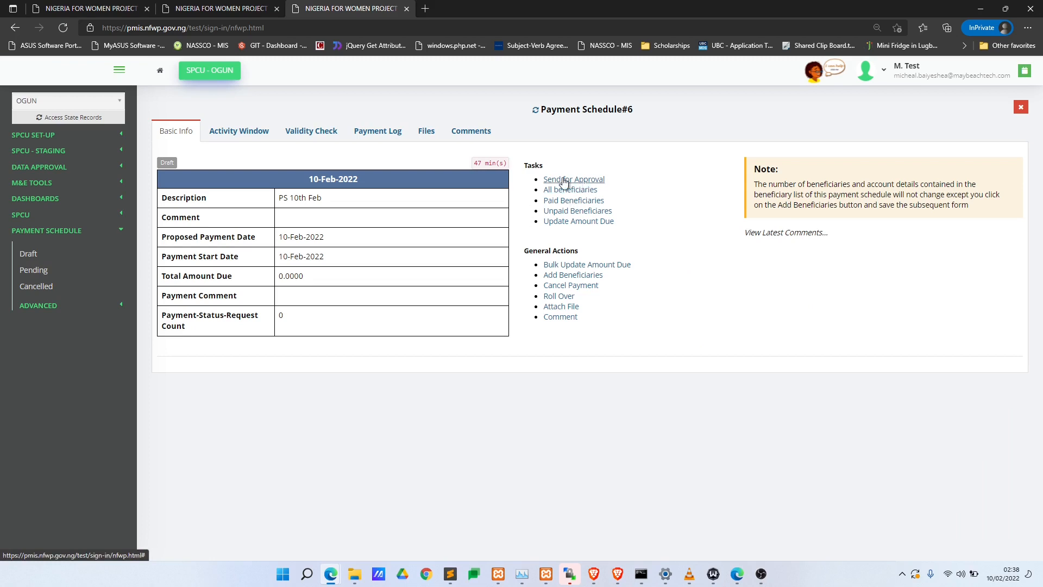
{"action": "left_click_drag", "start_coordinate": [610, 180], "coordinate": [540, 182]}
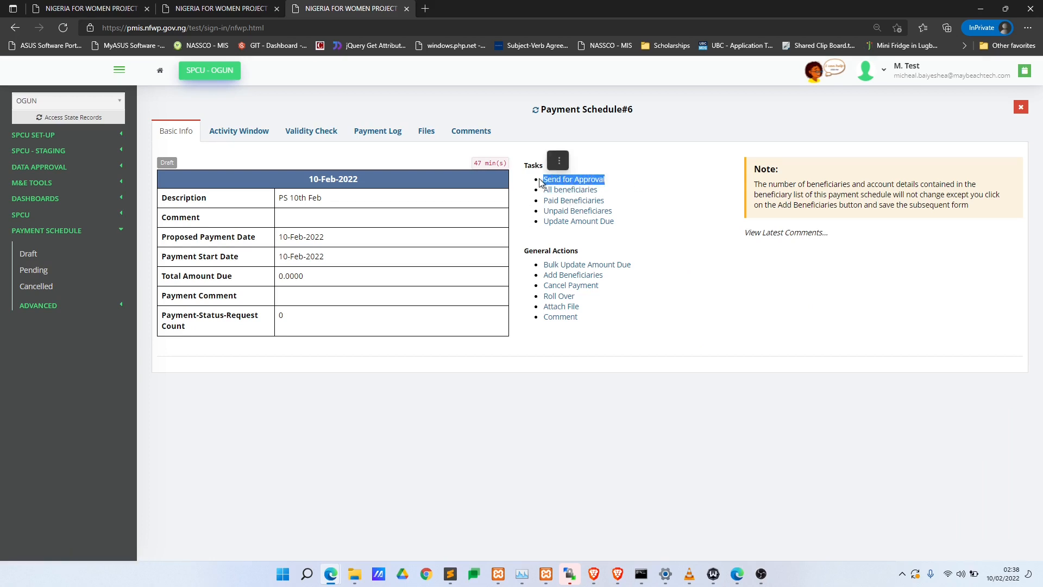
{"action": "left_click", "coordinate": [68, 263]}
{"action": "left_click", "coordinate": [485, 182]}
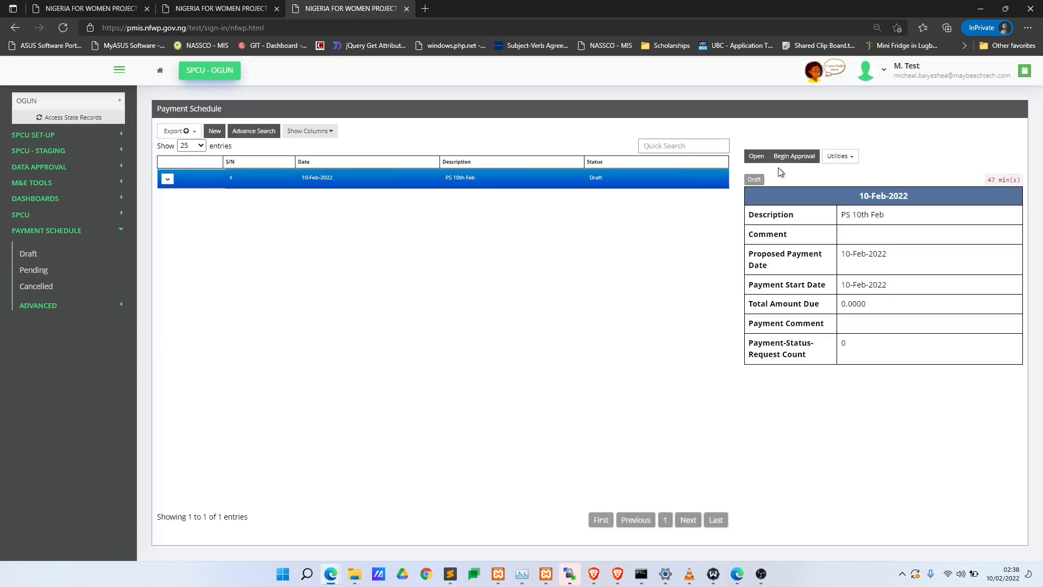
- Begin approval for PS 10th Feb, keeping the generated workflow name, add a description and proceed
{"action": "left_click", "coordinate": [792, 157]}
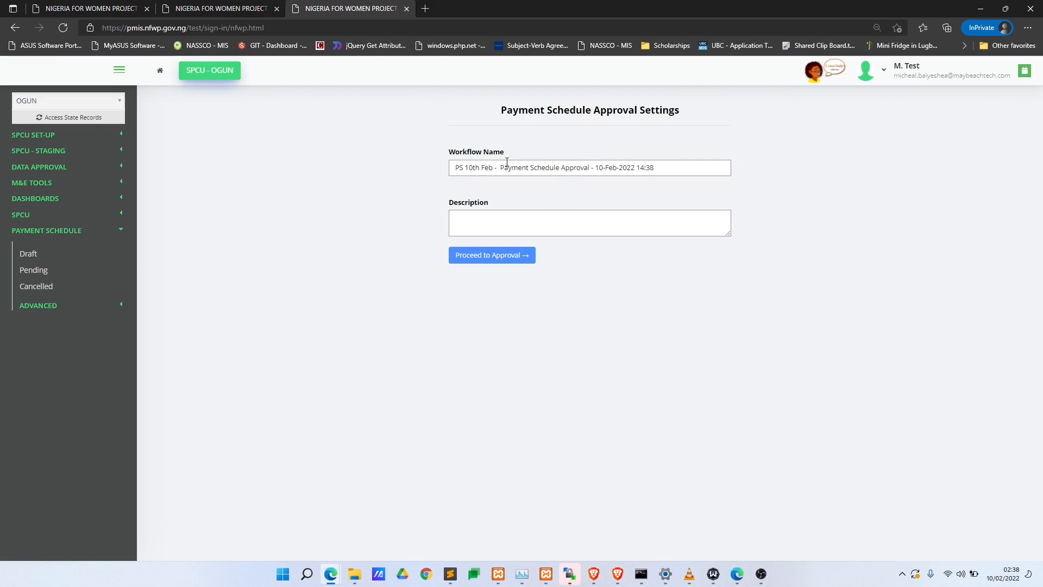
{"action": "left_click_drag", "start_coordinate": [471, 173], "coordinate": [696, 178]}
{"action": "left_click", "coordinate": [625, 188]}
{"action": "left_click", "coordinate": [521, 256]}
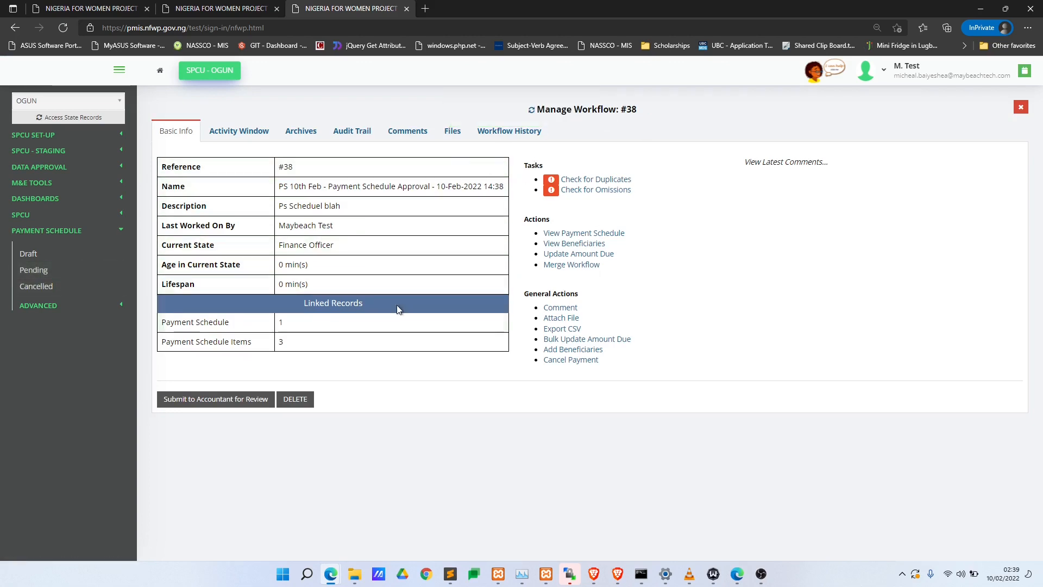
- Confirm PS 10th Feb has left Draft and appears under Pending with Pending Approval status
{"action": "left_click", "coordinate": [48, 259]}
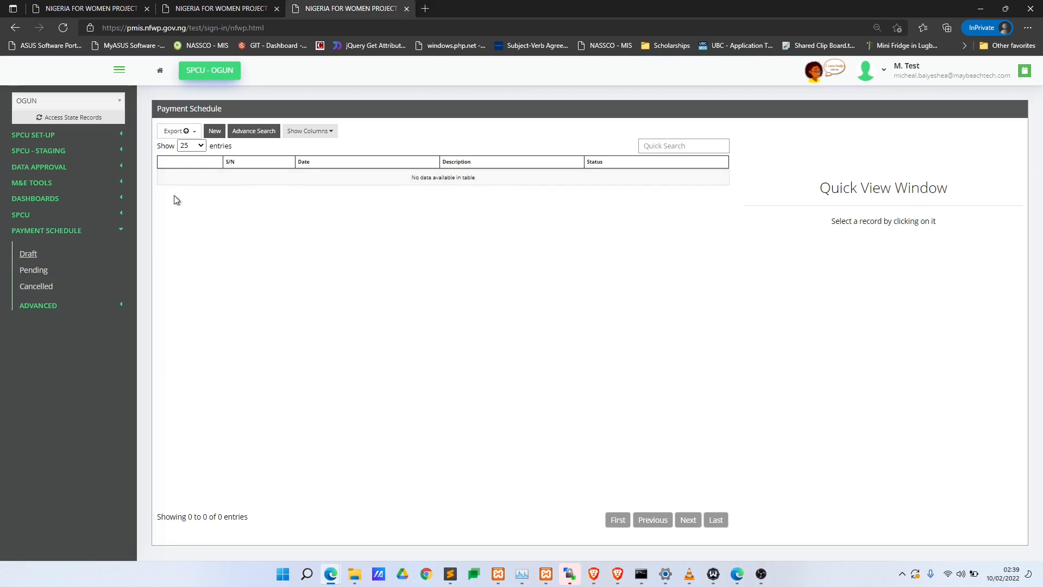
{"action": "left_click", "coordinate": [69, 271]}
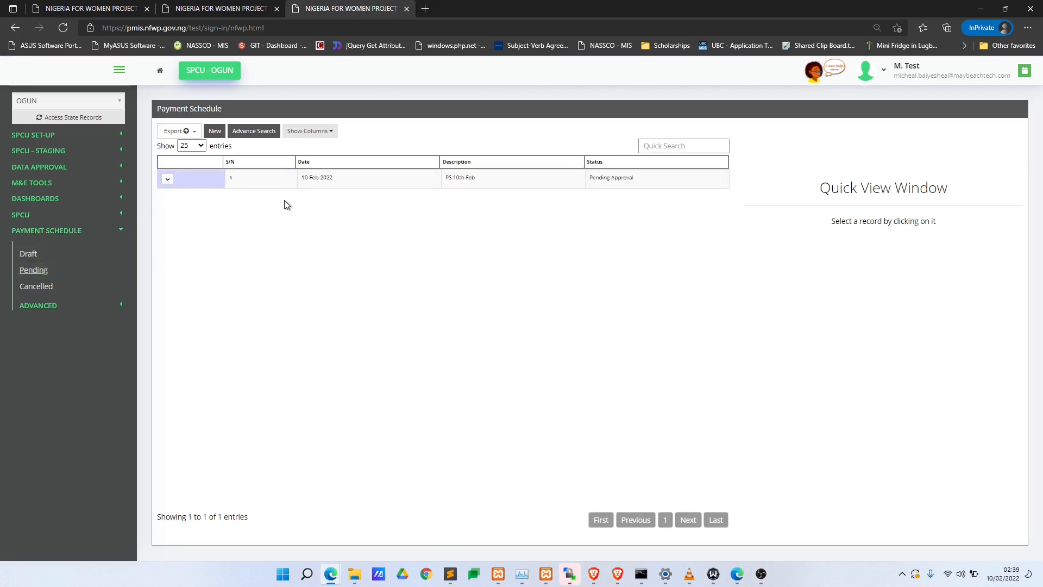
{"action": "left_click", "coordinate": [328, 184]}
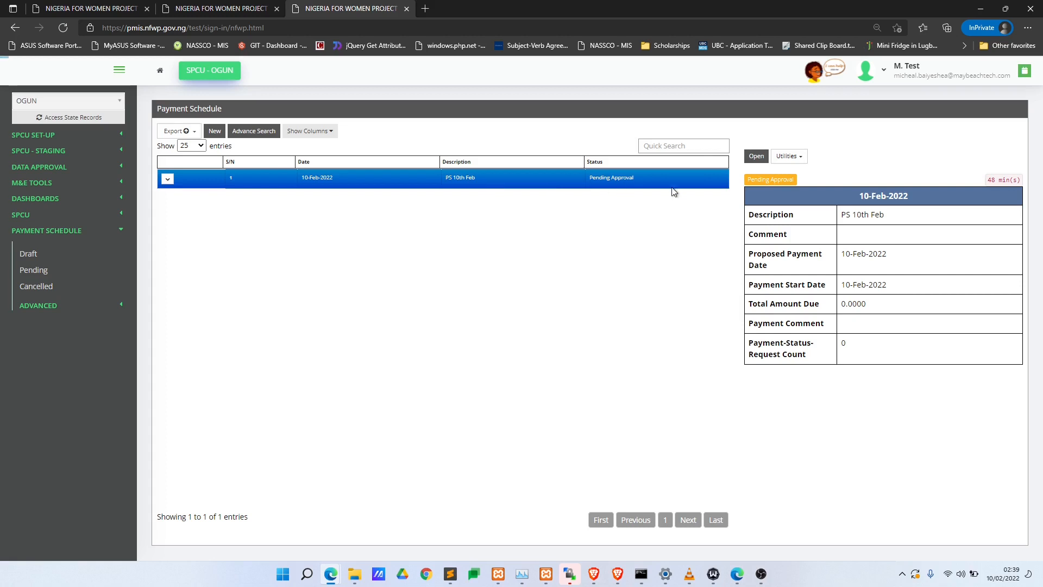
{"action": "double_click", "coordinate": [760, 180]}
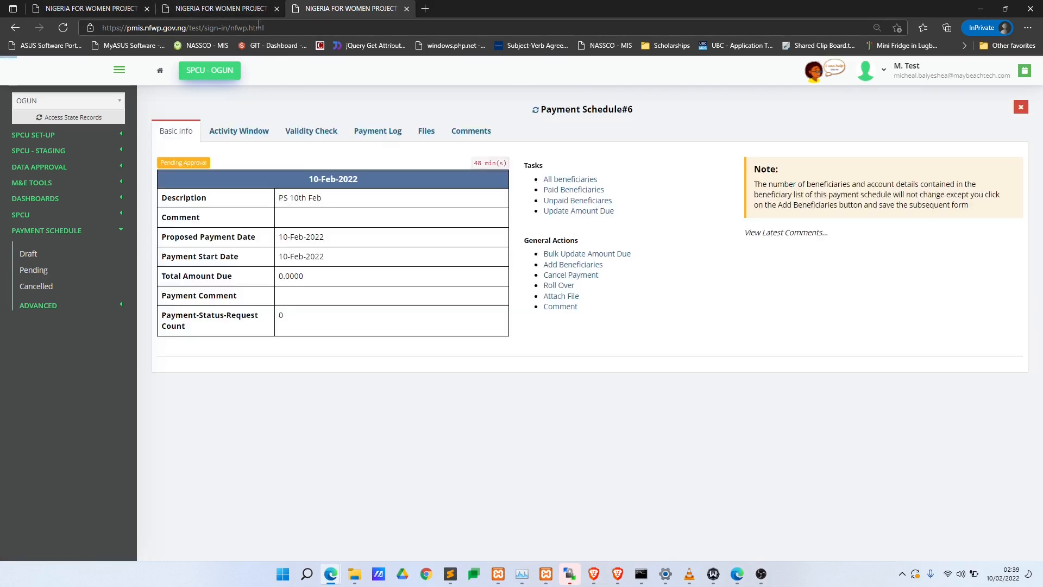
- Switch to the Payment Schedule #6 page and expand its DATA APPROVAL section
{"action": "left_click", "coordinate": [267, 8]}
{"action": "left_click", "coordinate": [291, 10]}
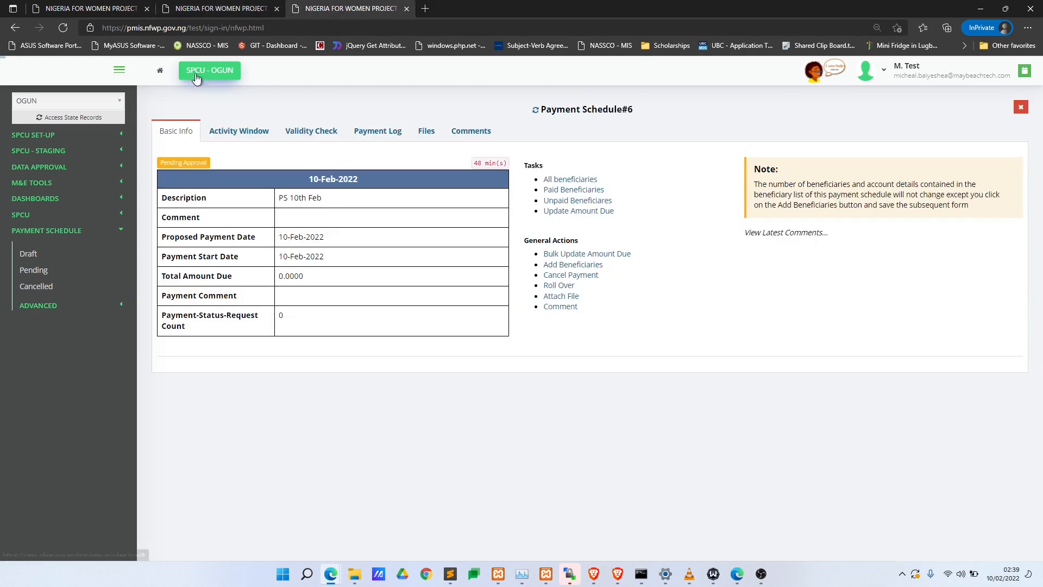
{"action": "left_click", "coordinate": [86, 166]}
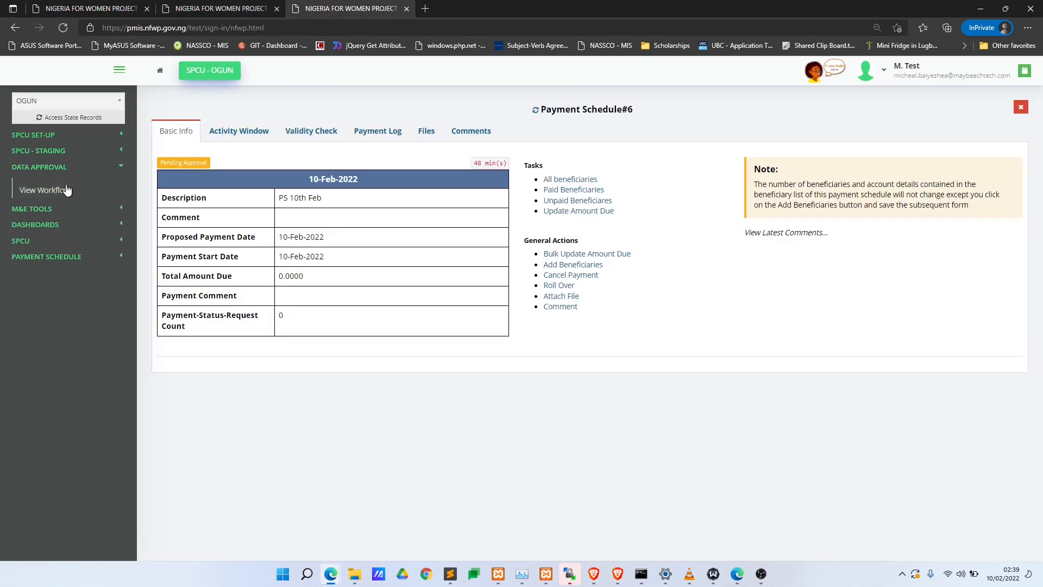
- Open workflow #38 from View Workflow and note its Finance Officer current state
{"action": "left_click", "coordinate": [49, 189]}
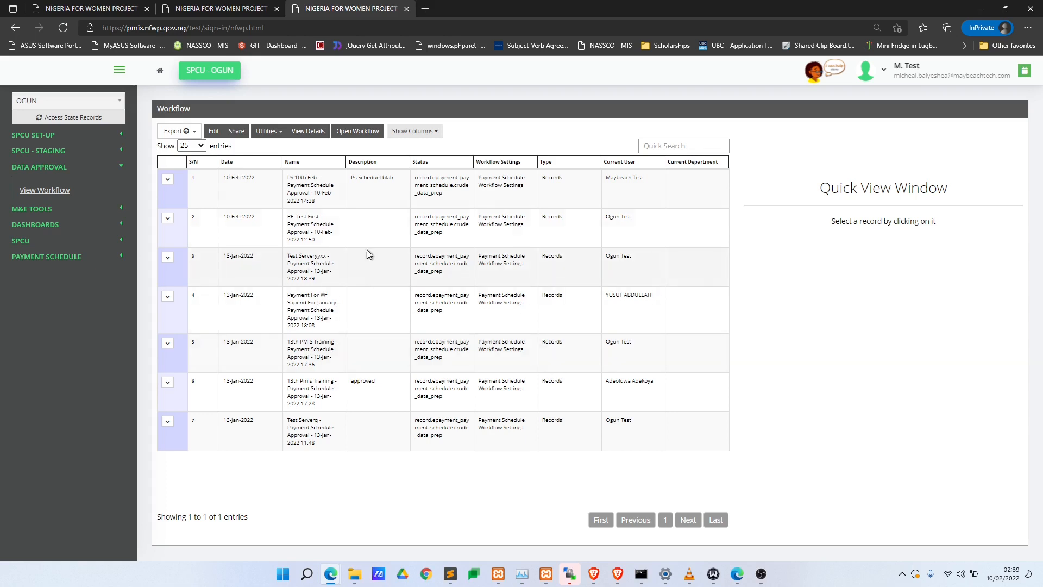
{"action": "left_click", "coordinate": [354, 175]}
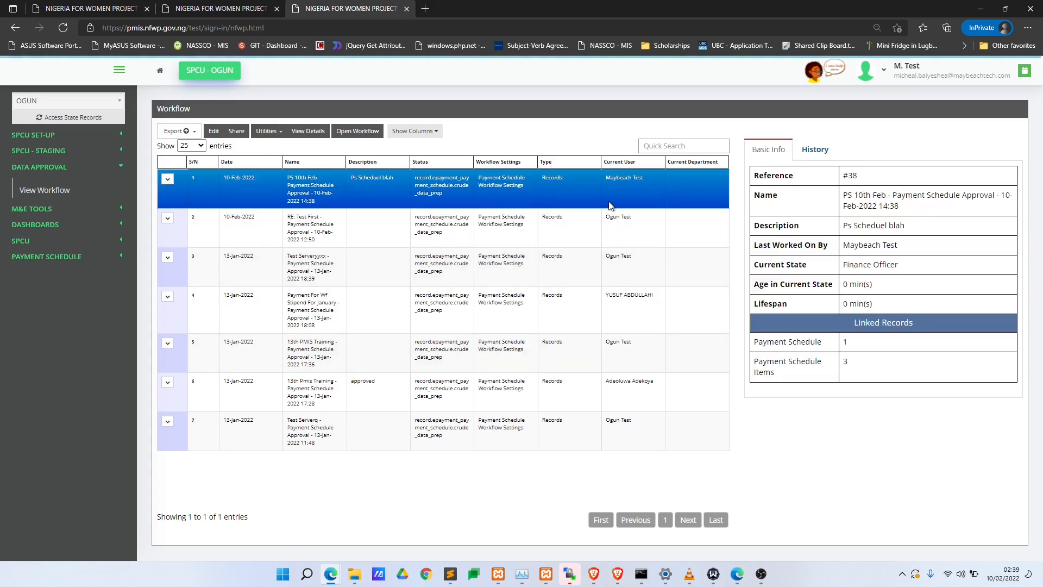
{"action": "left_click", "coordinate": [377, 136]}
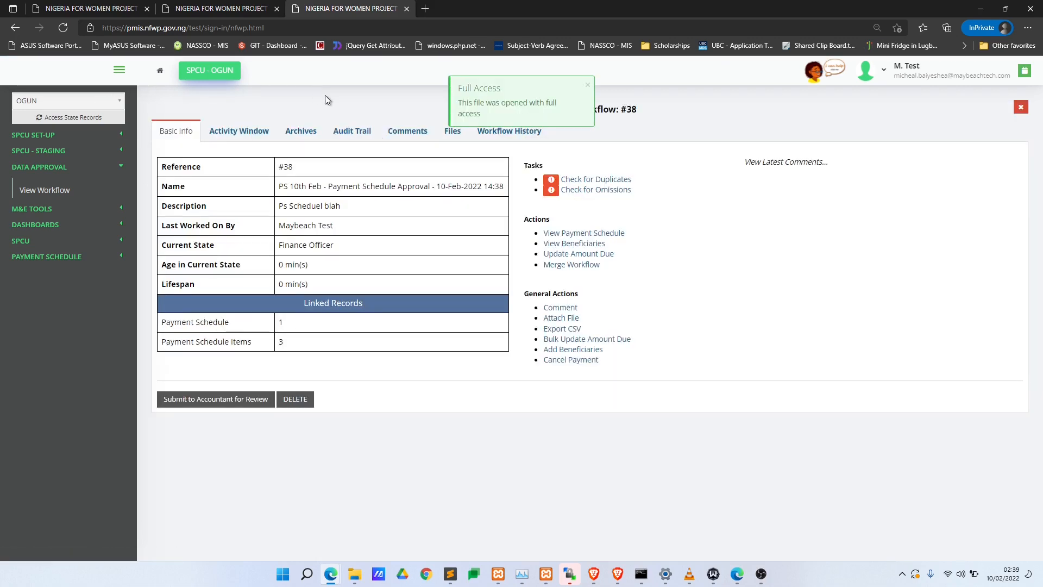
{"action": "left_click_drag", "start_coordinate": [279, 245], "coordinate": [334, 249]}
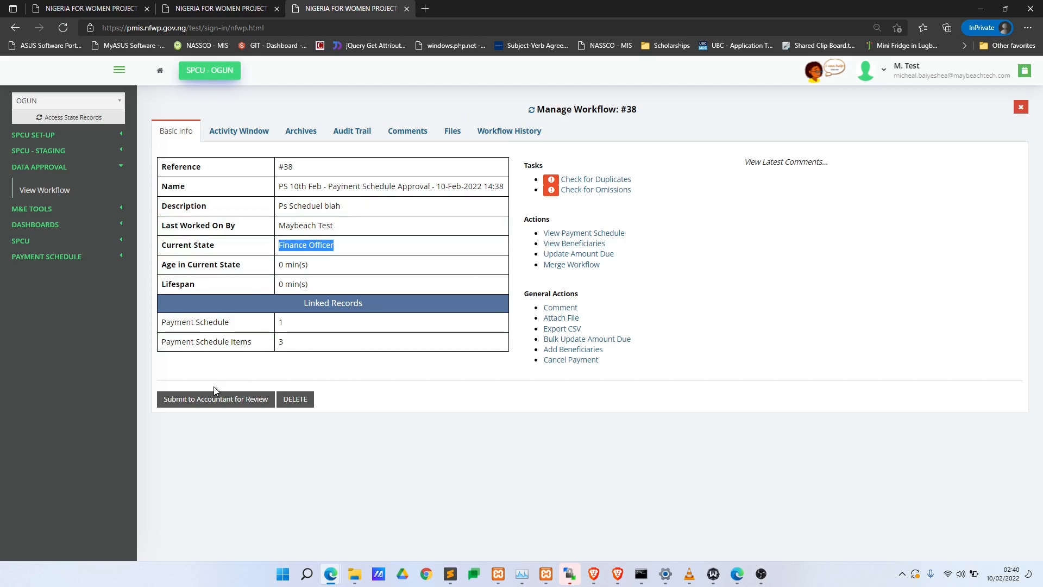
- Run the duplicates check on workflow #38, ignoring duplicates among payment schedule items
{"action": "left_click", "coordinate": [348, 261]}
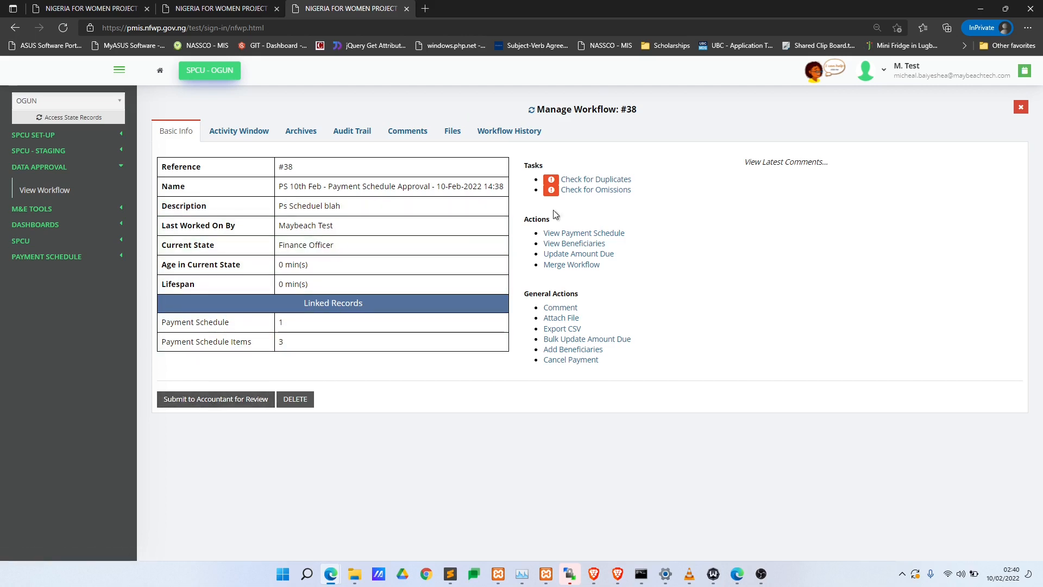
{"action": "left_click", "coordinate": [576, 185]}
{"action": "left_click", "coordinate": [204, 307]}
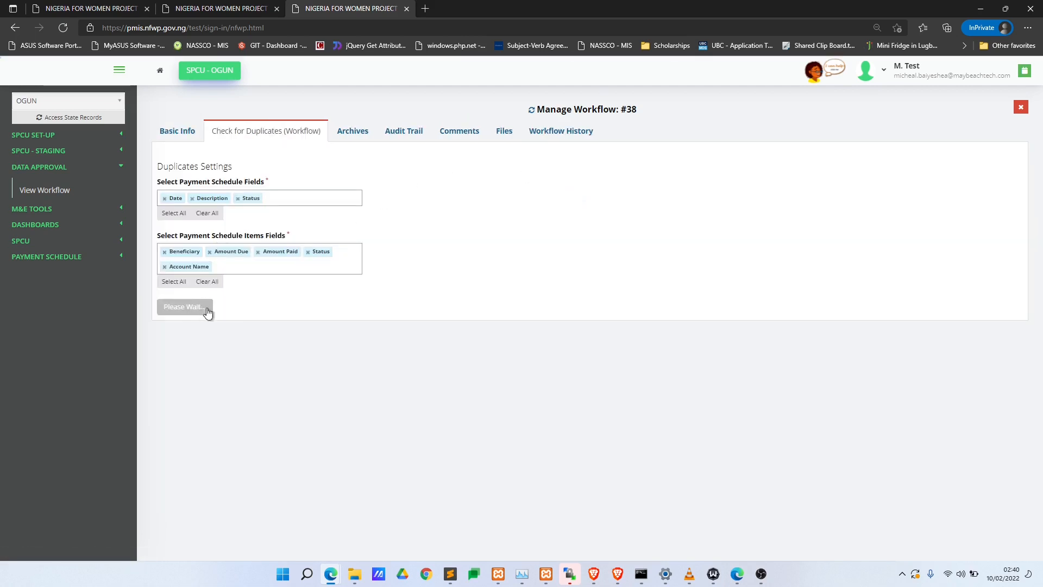
{"action": "left_click", "coordinate": [813, 289]}
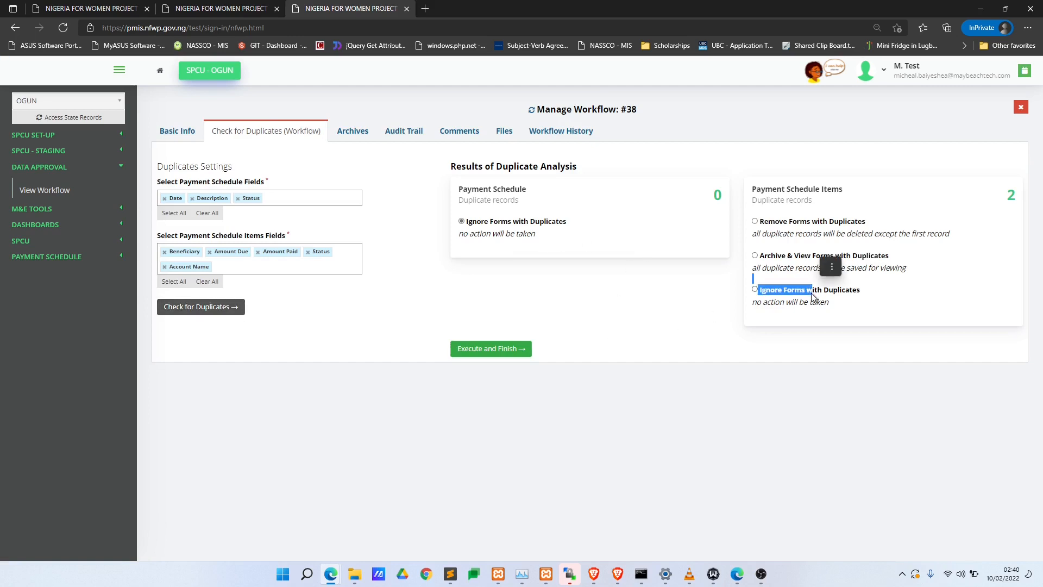
{"action": "left_click", "coordinate": [473, 348]}
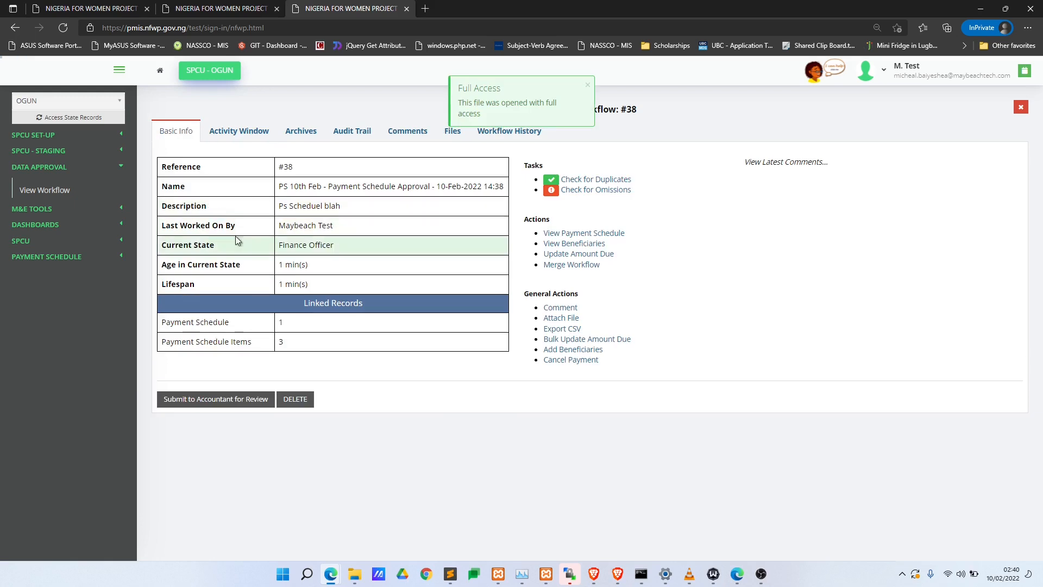
- Open the omissions check and review the payment schedule and schedule item field lists
{"action": "left_click", "coordinate": [612, 192]}
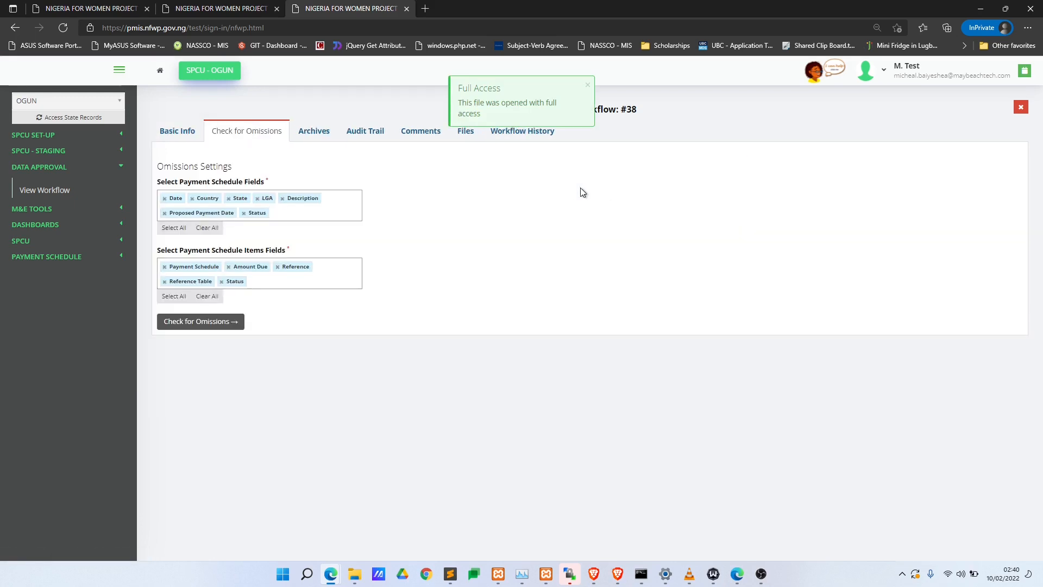
{"action": "left_click", "coordinate": [313, 215]}
{"action": "scroll", "coordinate": [282, 280], "scroll_direction": "down", "scroll_amount": 2}
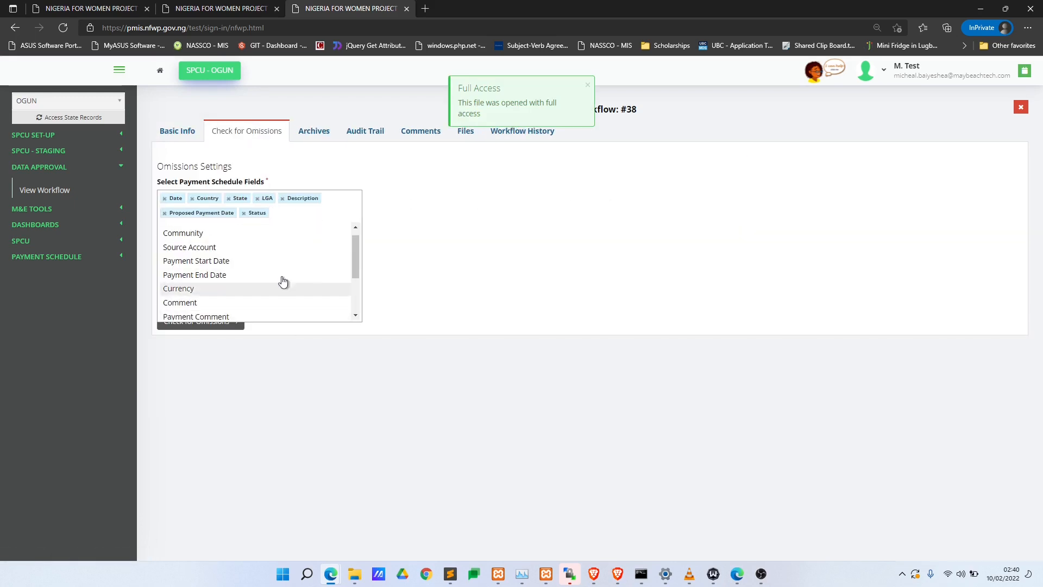
{"action": "left_click", "coordinate": [435, 263]}
{"action": "left_click", "coordinate": [275, 286]}
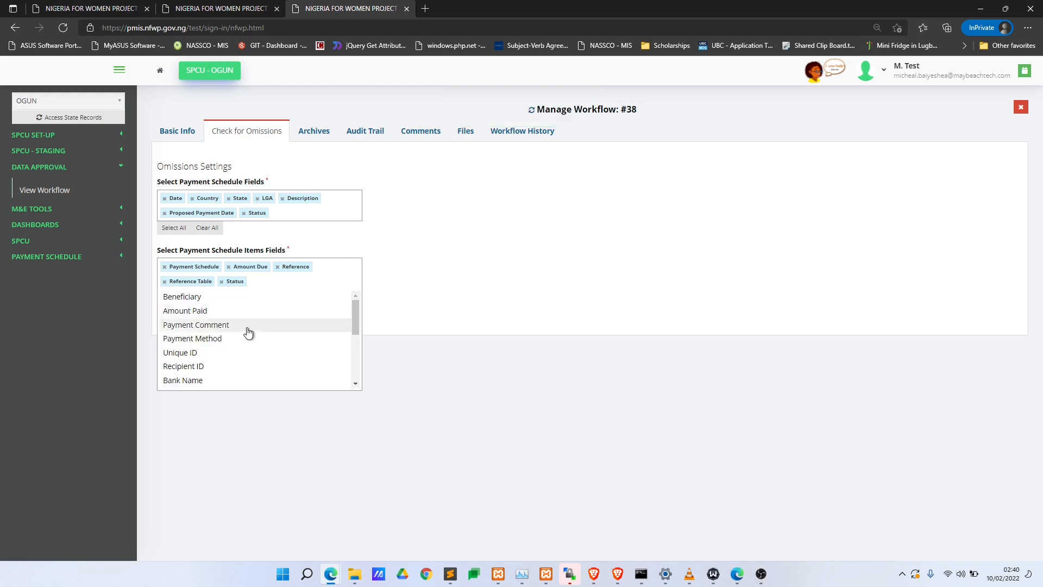
{"action": "left_click", "coordinate": [416, 311]}
{"action": "left_click", "coordinate": [262, 290]}
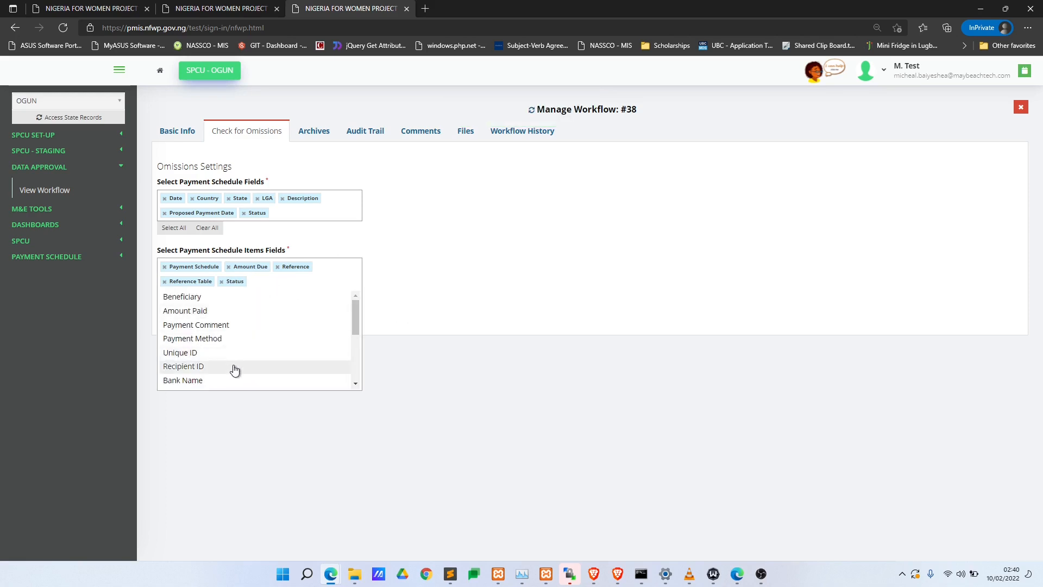
{"action": "scroll", "coordinate": [253, 363], "scroll_direction": "down", "scroll_amount": 2}
{"action": "left_click", "coordinate": [372, 333]}
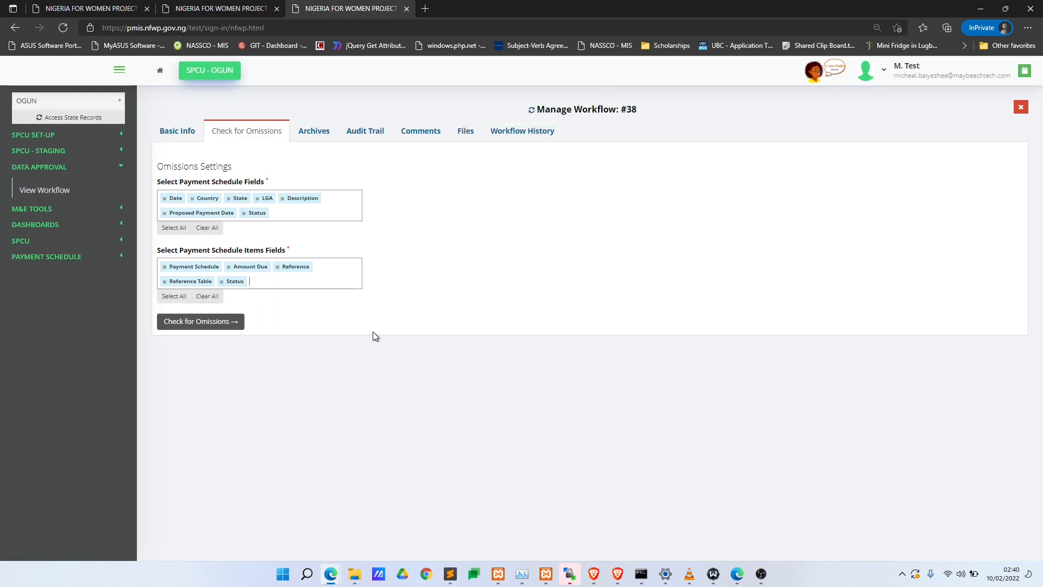
- Run the omissions analysis, archive the 3 items with omissions, and complete the check
{"action": "left_click", "coordinate": [207, 328]}
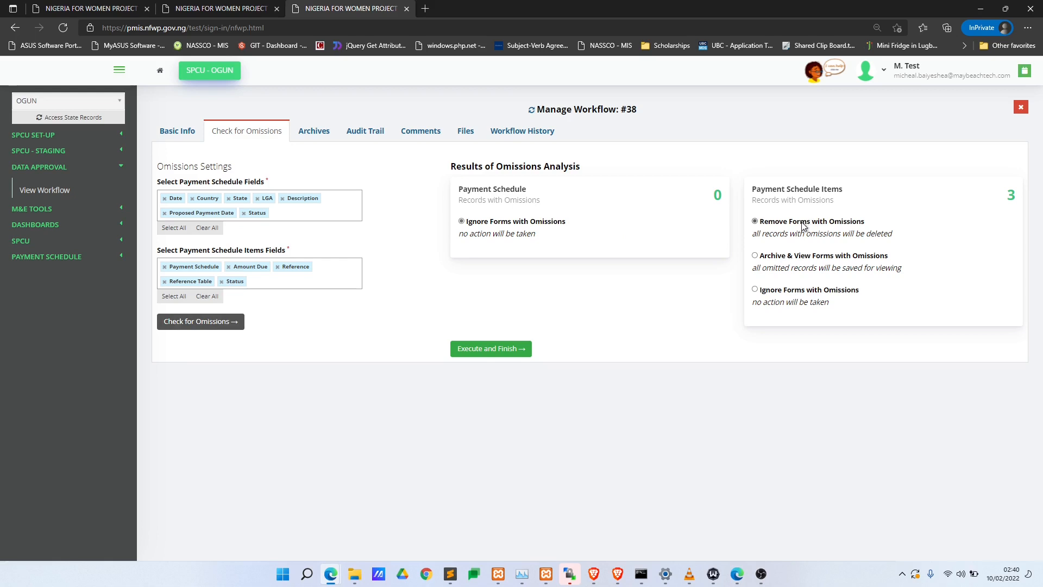
{"action": "double_click", "coordinate": [1011, 195]}
{"action": "left_click", "coordinate": [802, 258]}
{"action": "left_click", "coordinate": [476, 353]}
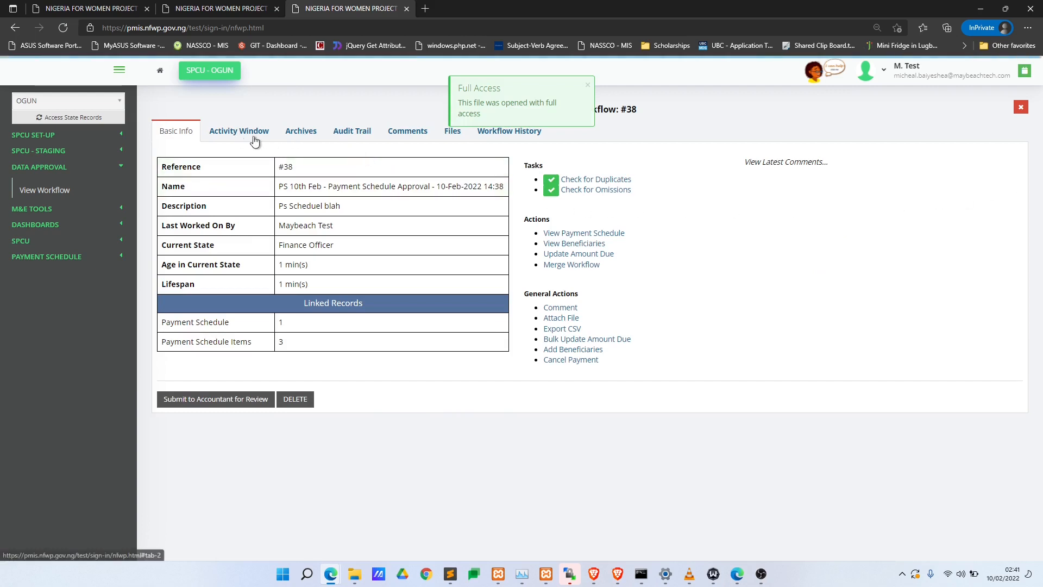
{"action": "left_click", "coordinate": [303, 139]}
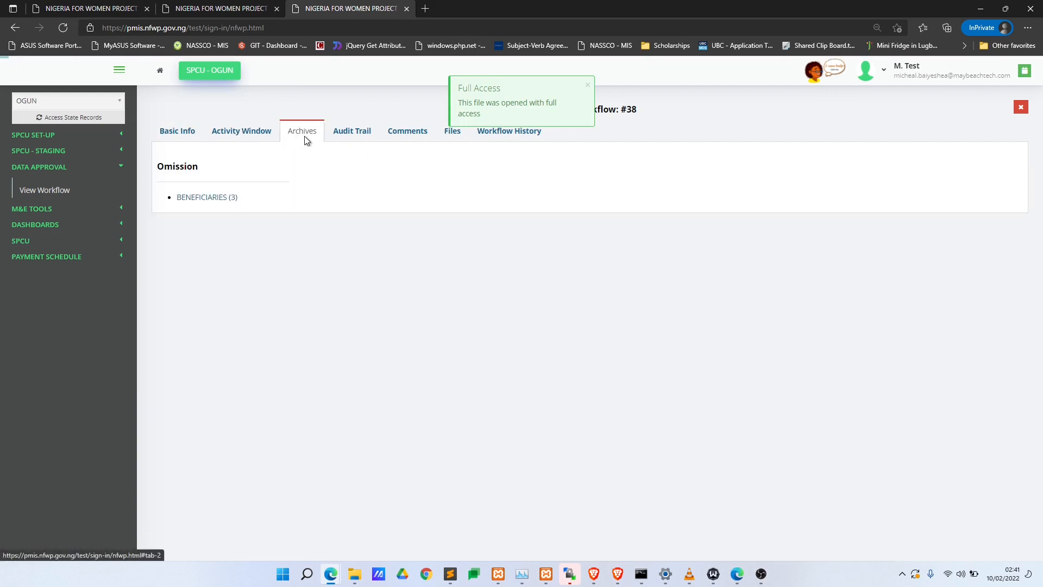
{"action": "left_click_drag", "start_coordinate": [249, 200], "coordinate": [174, 201]}
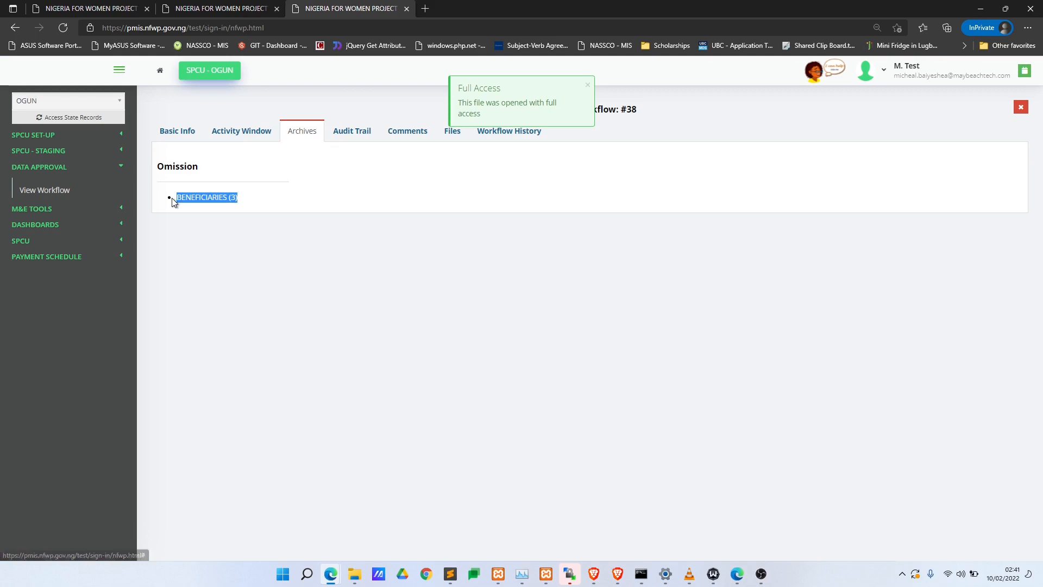
{"action": "left_click", "coordinate": [231, 199]}
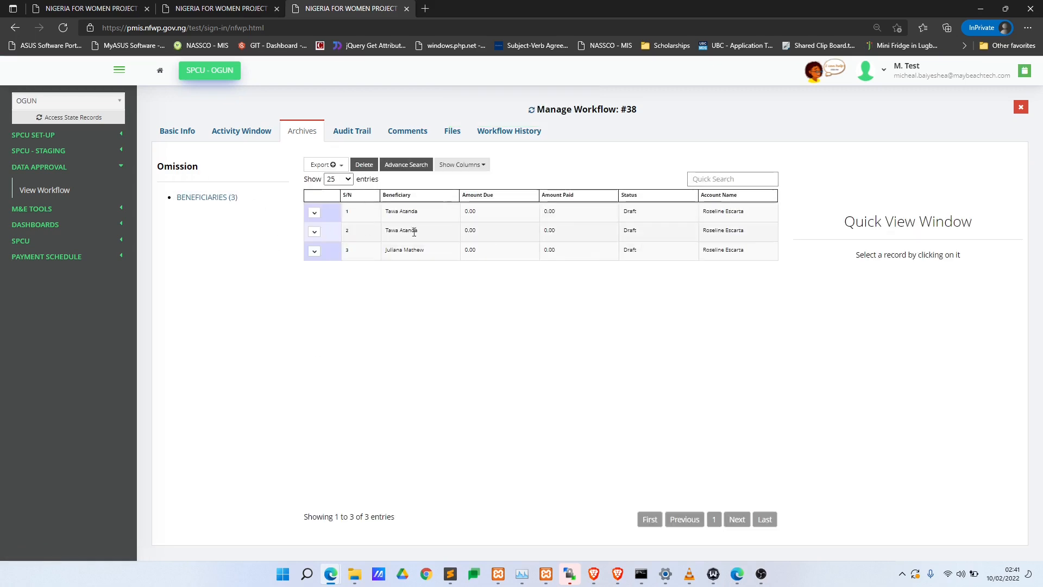
{"action": "left_click", "coordinate": [453, 211]}
{"action": "left_click", "coordinate": [466, 229]}
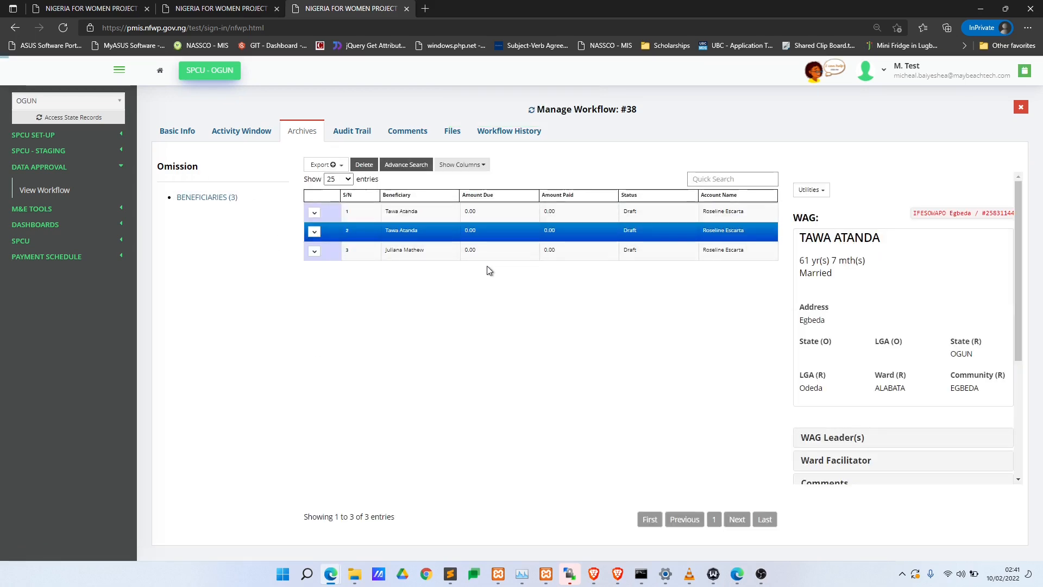
{"action": "left_click", "coordinate": [487, 251]}
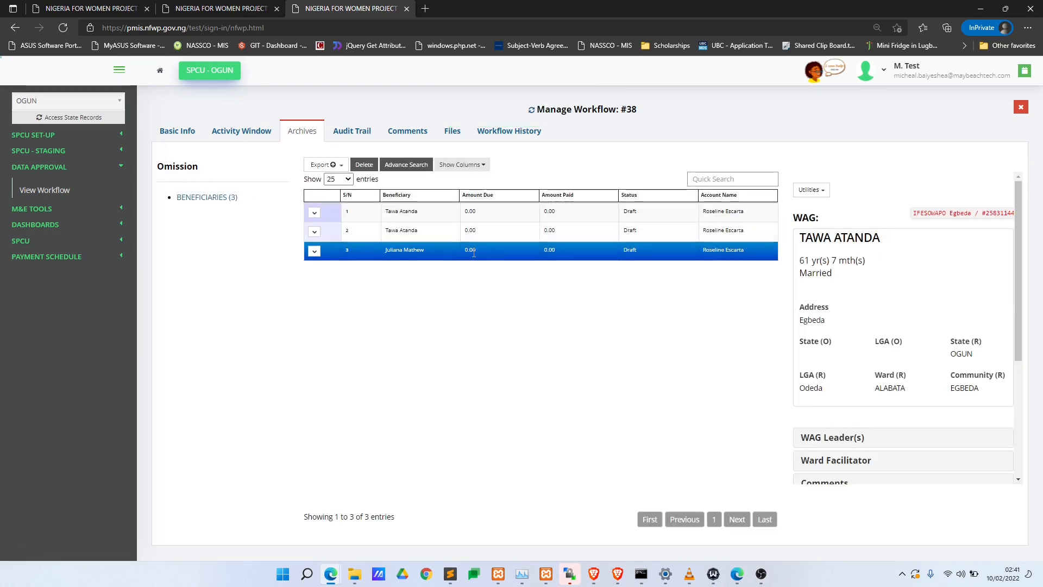
{"action": "left_click", "coordinate": [242, 134]}
{"action": "left_click", "coordinate": [185, 132]}
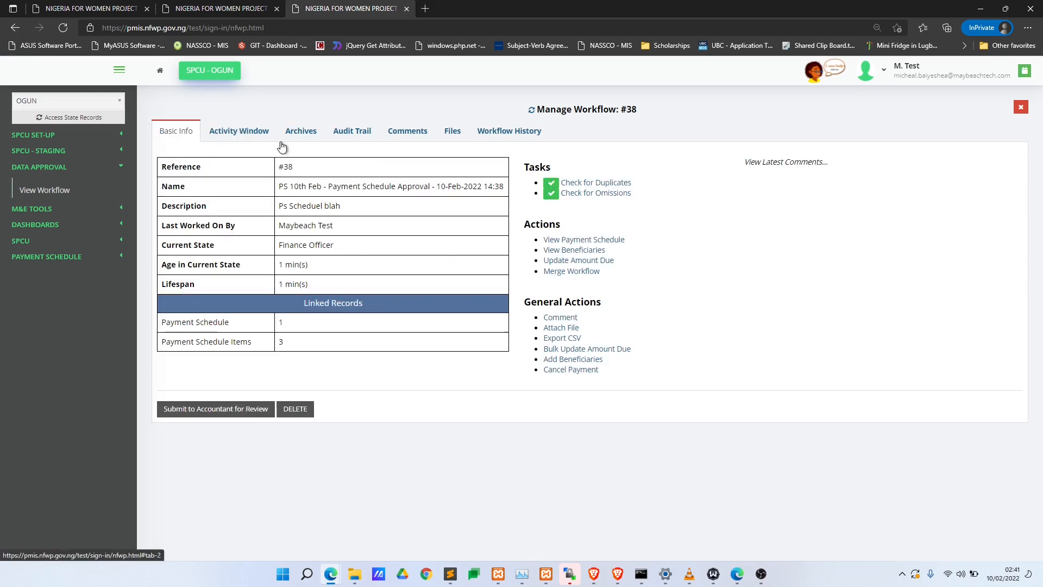
{"action": "left_click", "coordinate": [558, 195]}
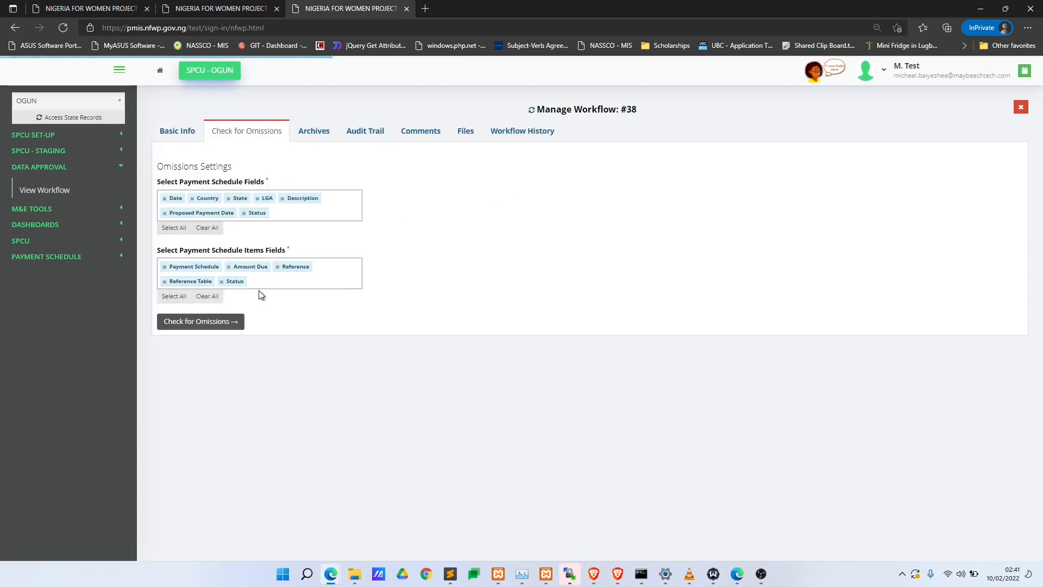
{"action": "left_click", "coordinate": [174, 268]}
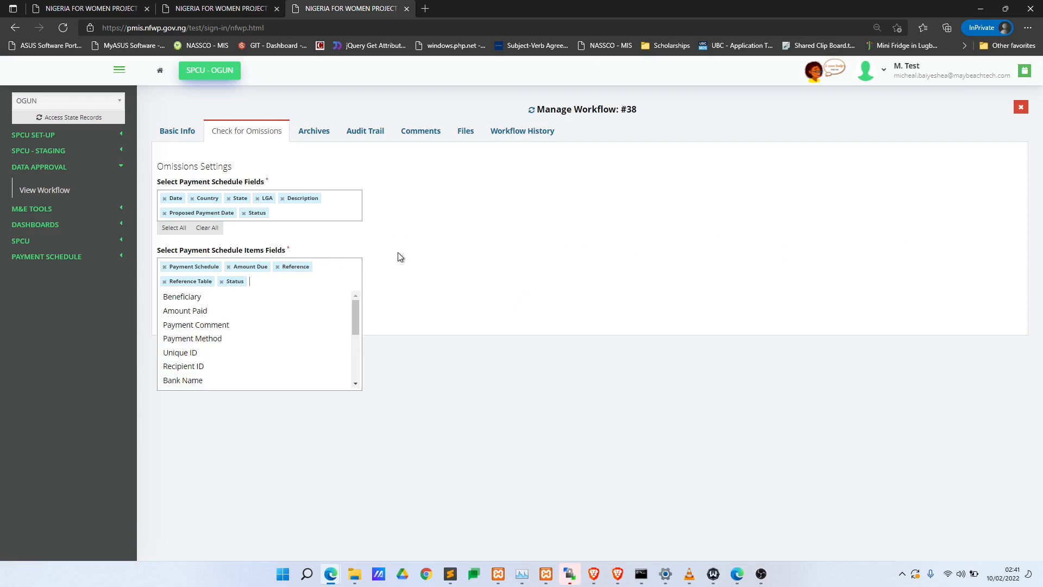
{"action": "left_click", "coordinate": [396, 221]}
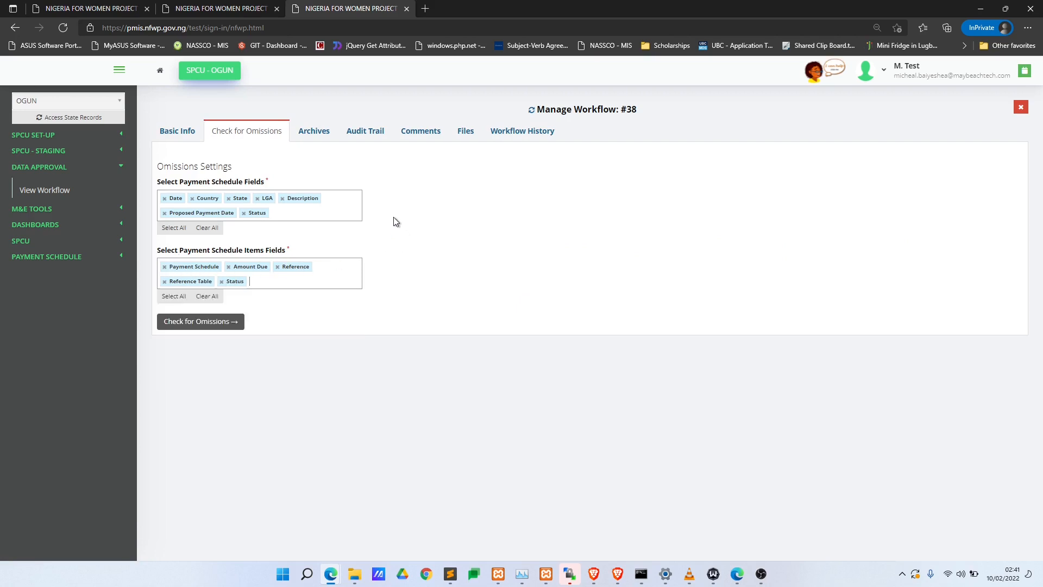
{"action": "left_click", "coordinate": [321, 134]}
{"action": "left_click", "coordinate": [218, 197]}
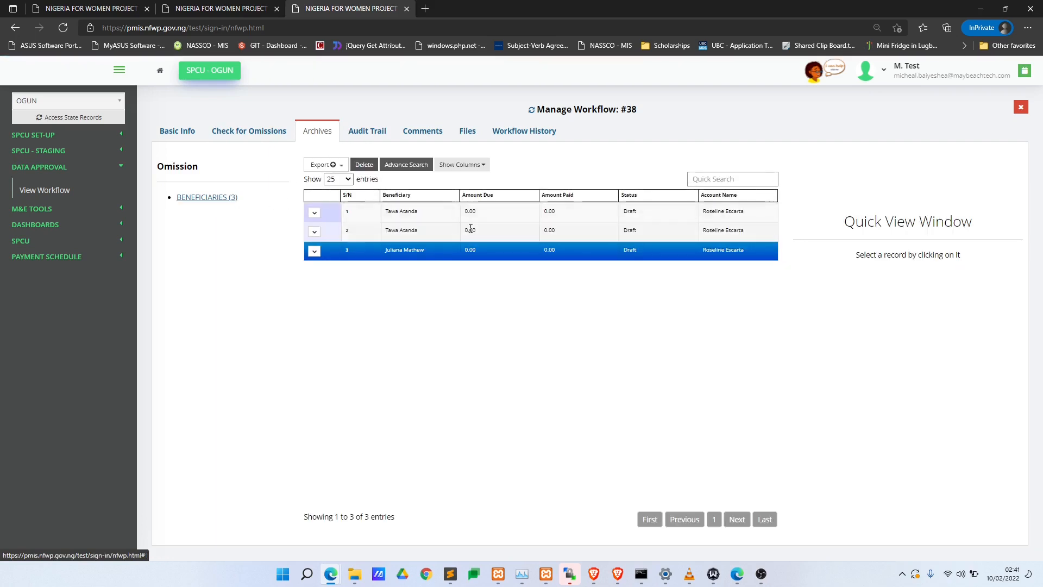
{"action": "left_click", "coordinate": [471, 228]}
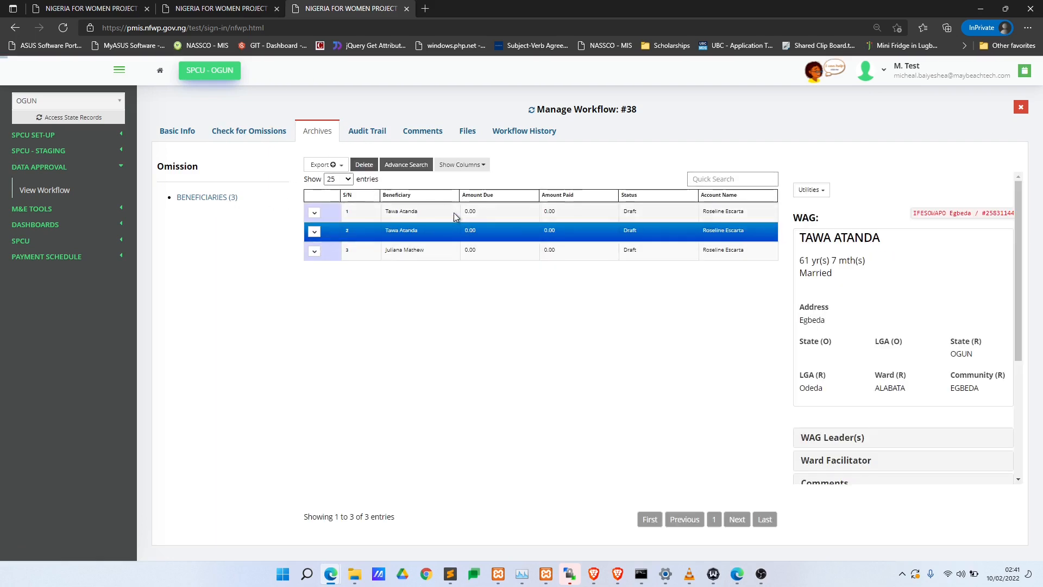
{"action": "left_click", "coordinate": [600, 213]}
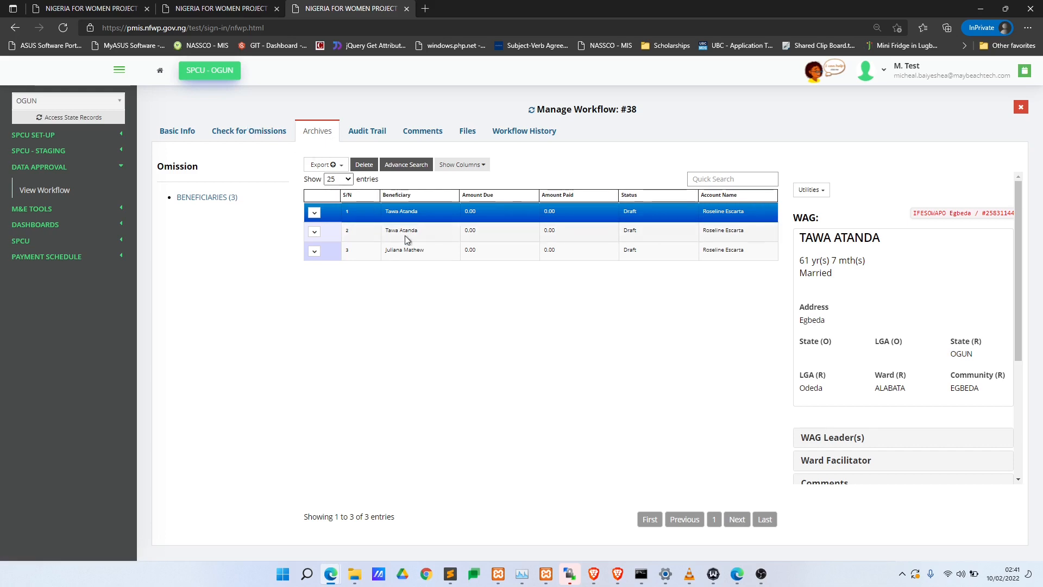
{"action": "left_click", "coordinate": [391, 215]}
{"action": "left_click", "coordinate": [200, 126]}
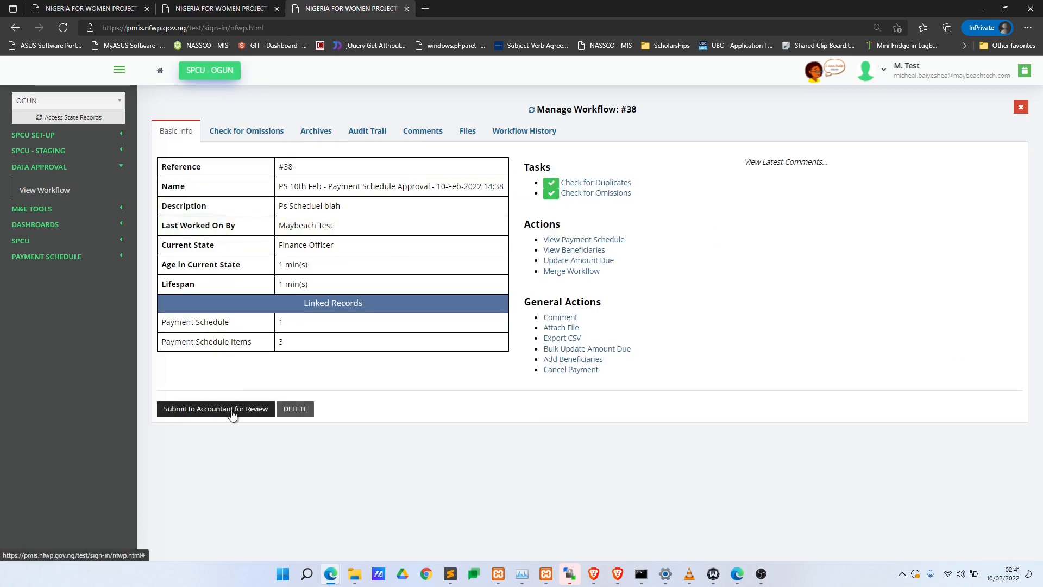
{"action": "left_click", "coordinate": [578, 240]}
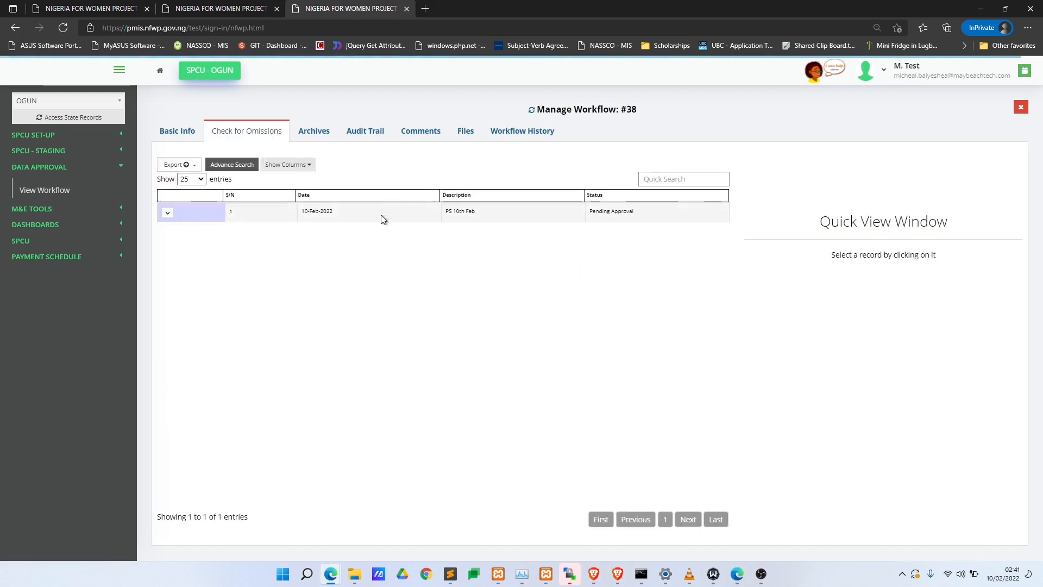
{"action": "left_click", "coordinate": [380, 214]}
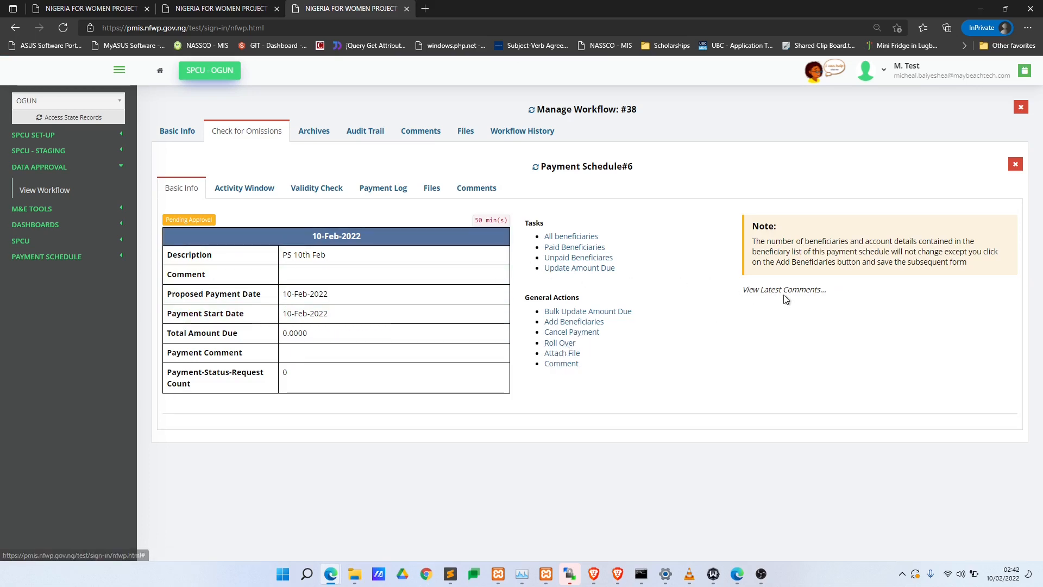
{"action": "left_click", "coordinate": [187, 133]}
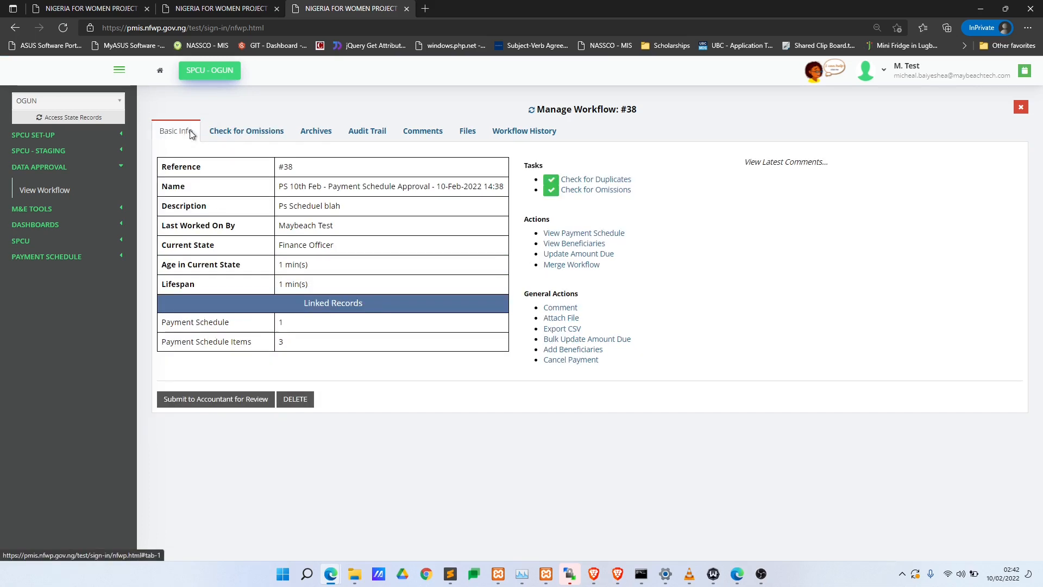
- Post the comment 'I noticed something' on workflow #38 and close the comment window
{"action": "left_click", "coordinate": [560, 308]}
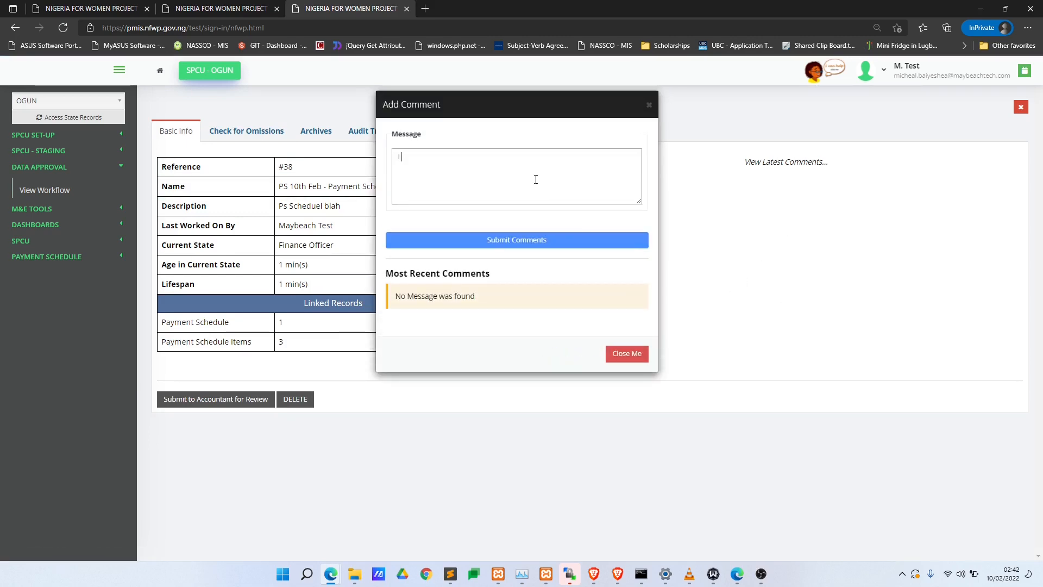
{"action": "type", "text": "I noticed something"}
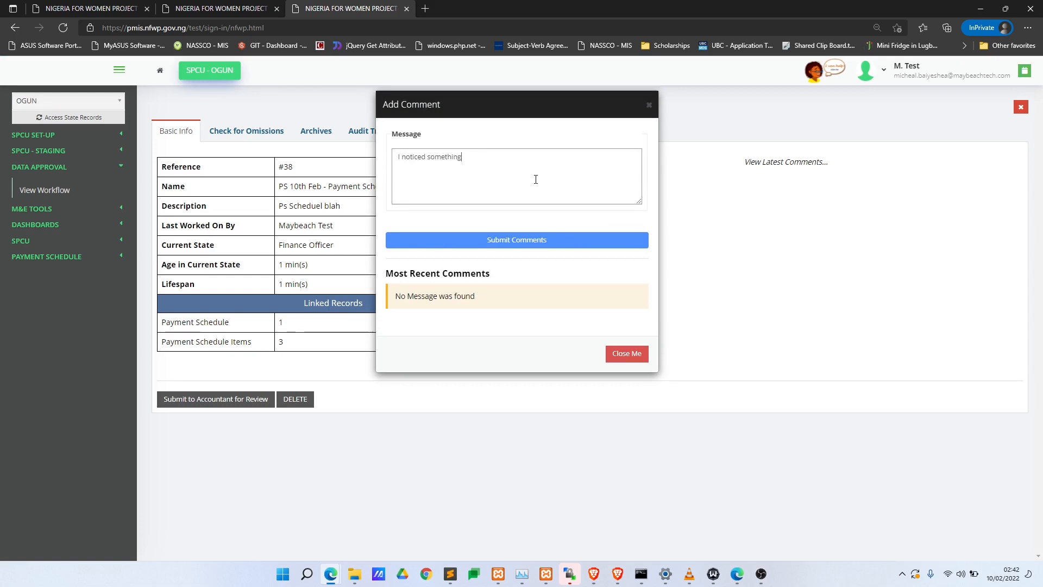
{"action": "left_click", "coordinate": [535, 247]}
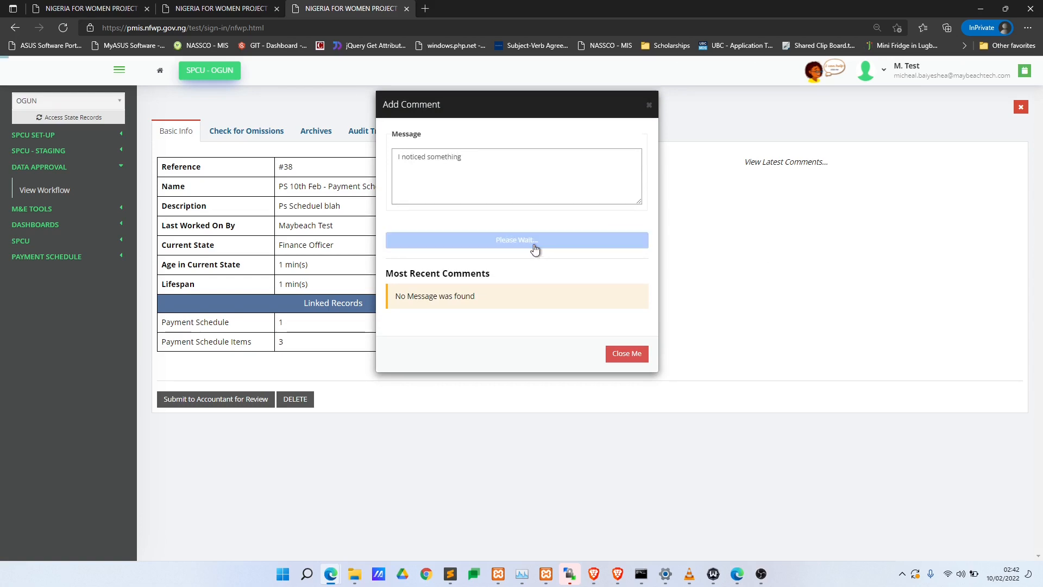
{"action": "left_click", "coordinate": [625, 276]}
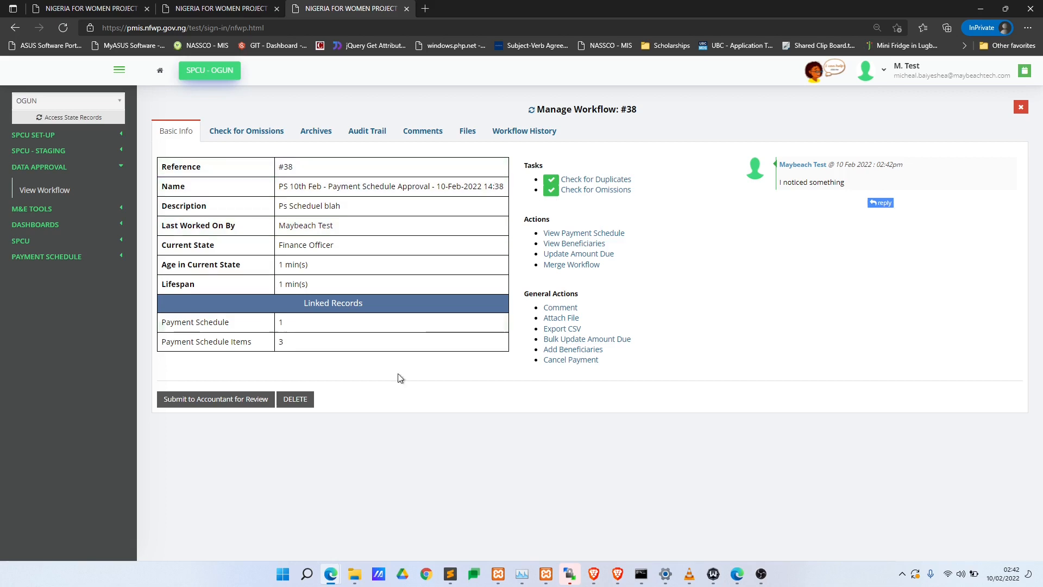
{"action": "left_click", "coordinate": [207, 405]}
- Confirm submission to the Accountant with reason 'I am good', then return to the workflow list
{"action": "left_click", "coordinate": [583, 89]}
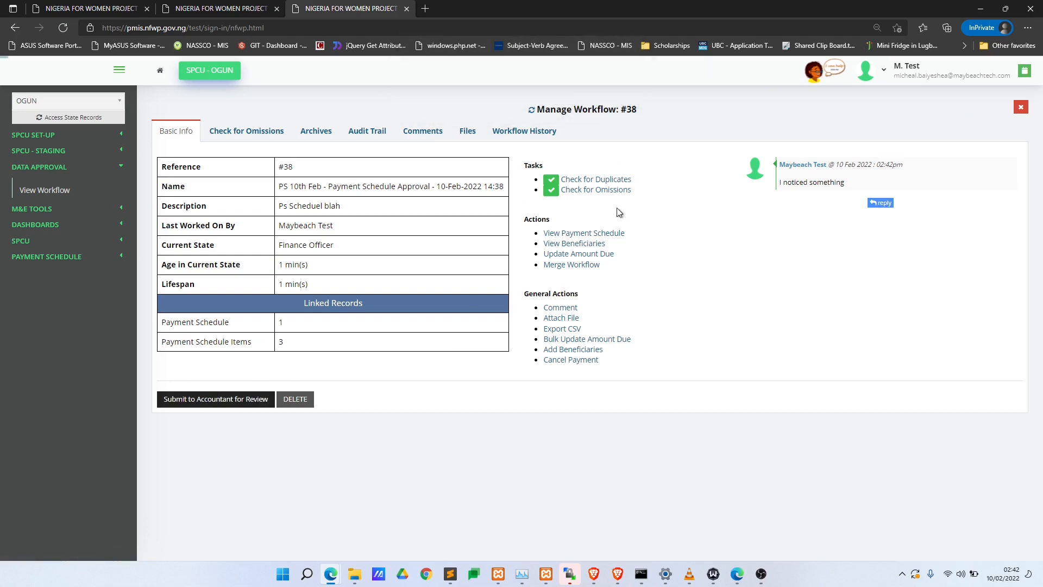
{"action": "left_click", "coordinate": [469, 158]}
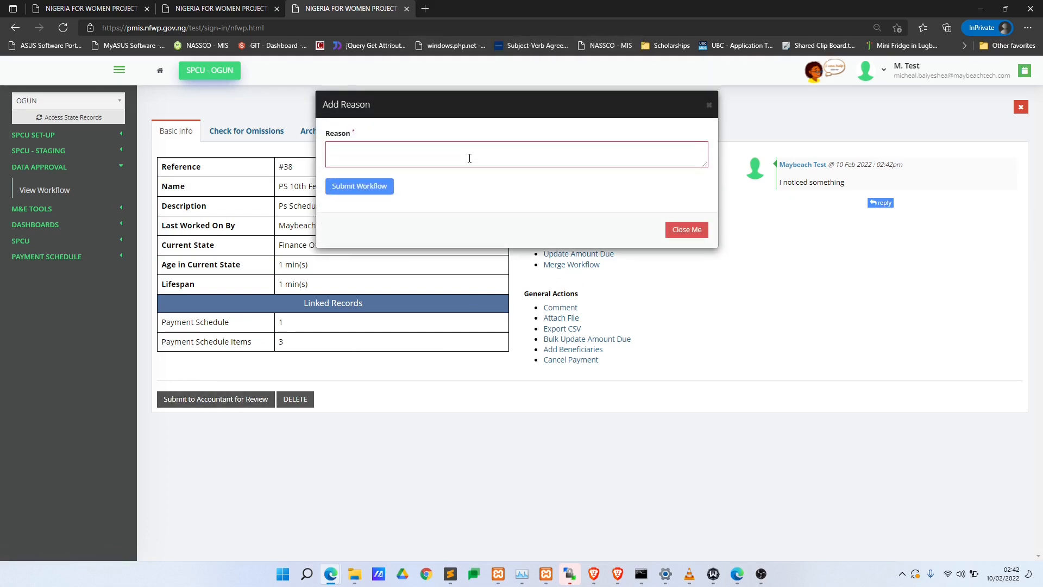
{"action": "type", "text": "I a"}
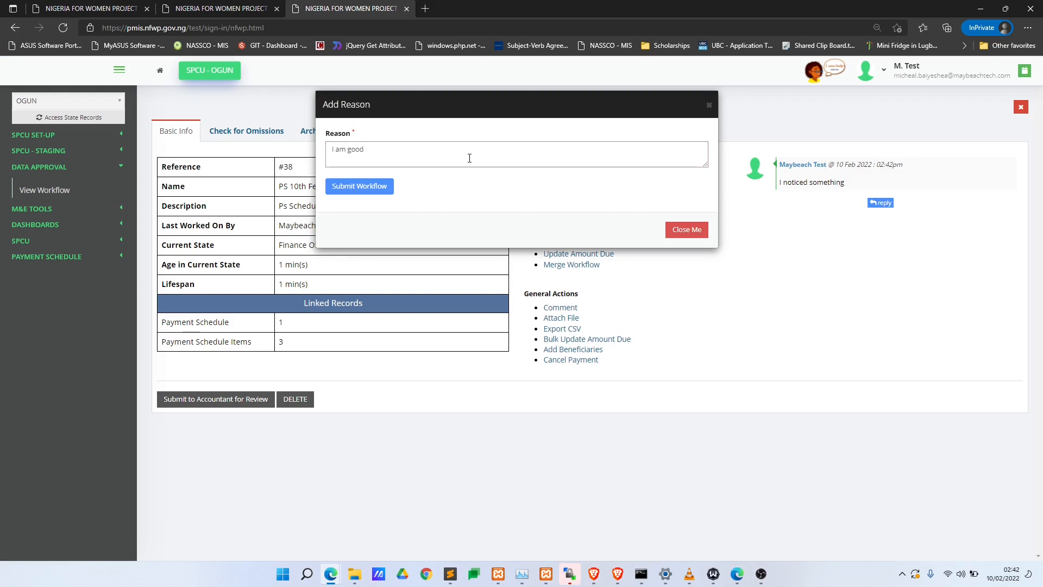
{"action": "type", "text": "m good"}
{"action": "left_click", "coordinate": [375, 187]}
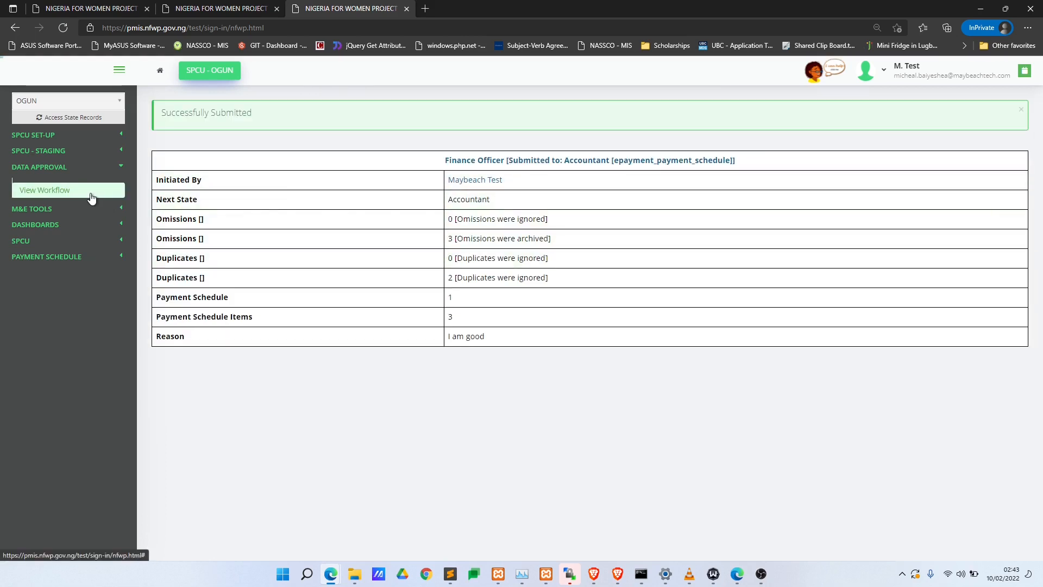
{"action": "left_click", "coordinate": [98, 194]}
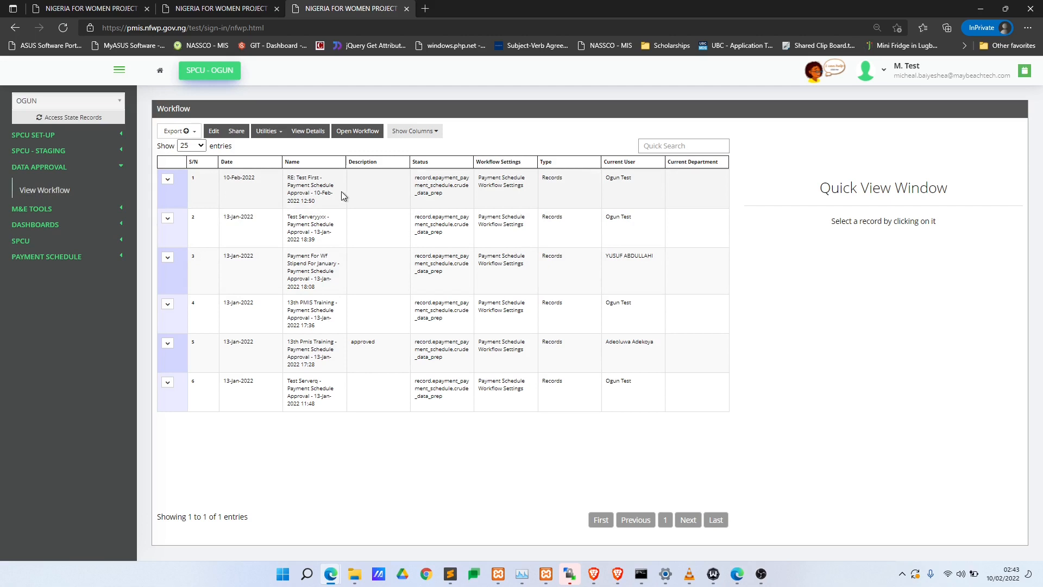
- Preview the first workflow, open the pending payment schedules, then bring up the Alt+Tab switcher
{"action": "left_click", "coordinate": [318, 192]}
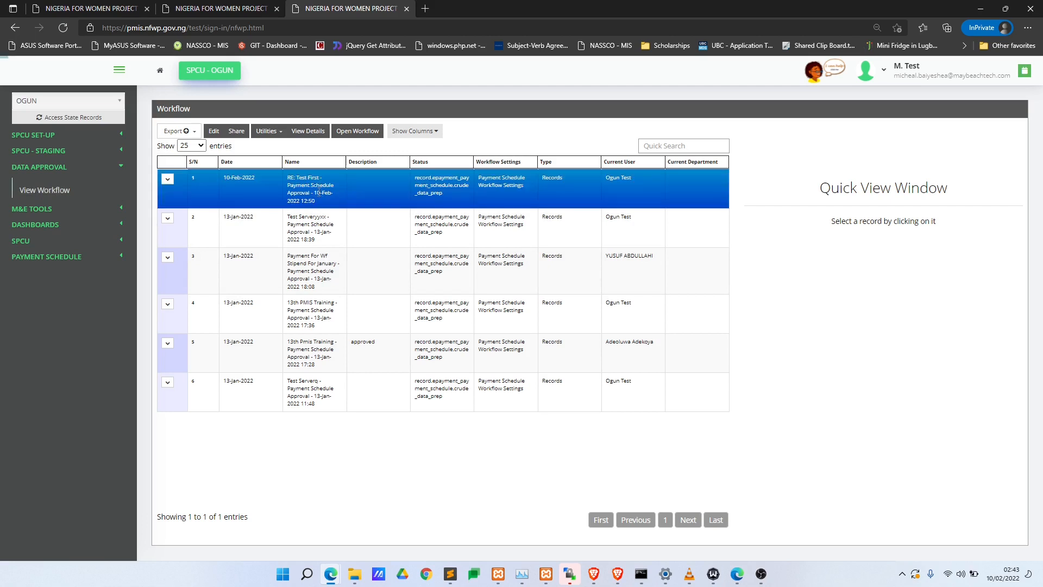
{"action": "left_click", "coordinate": [86, 257]}
{"action": "left_click", "coordinate": [108, 216]}
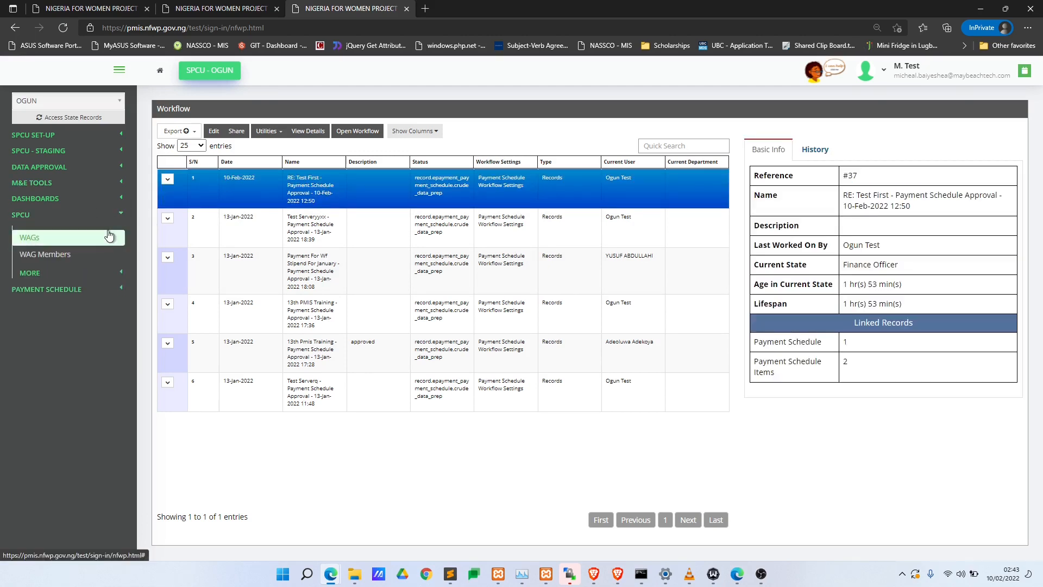
{"action": "left_click", "coordinate": [71, 290]}
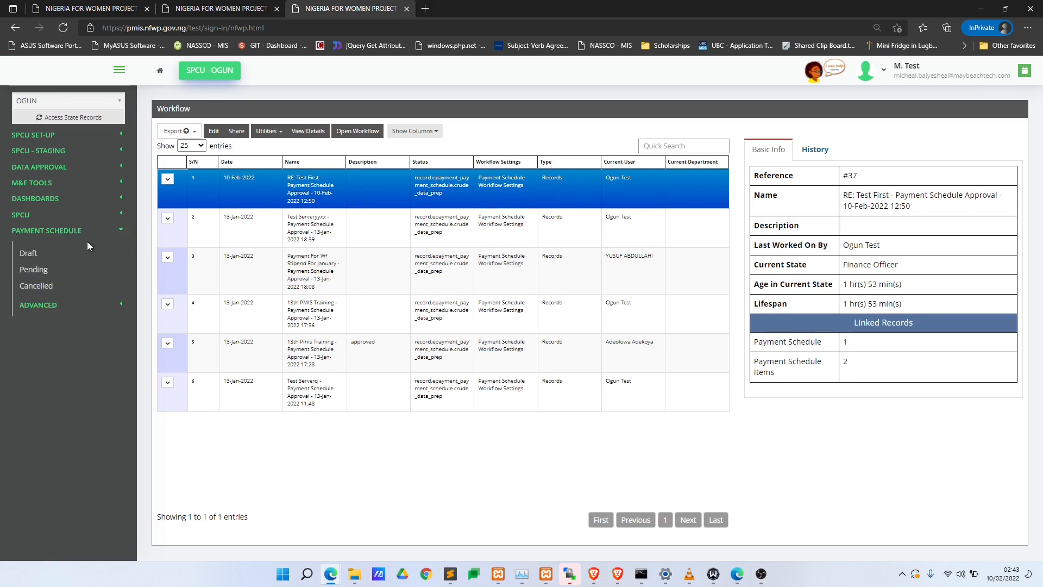
{"action": "left_click", "coordinate": [89, 270]}
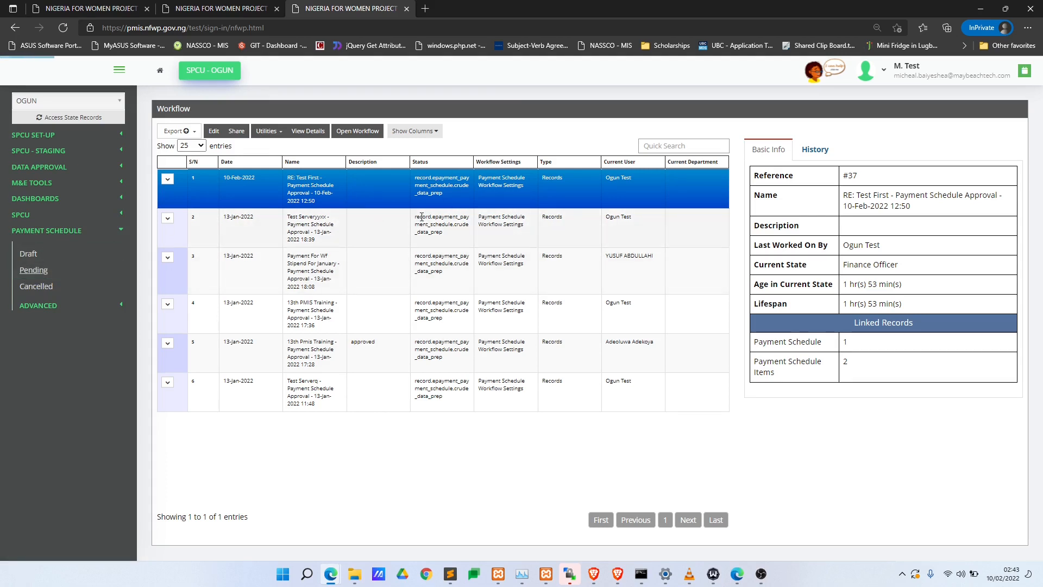
{"action": "left_click", "coordinate": [954, 573]}
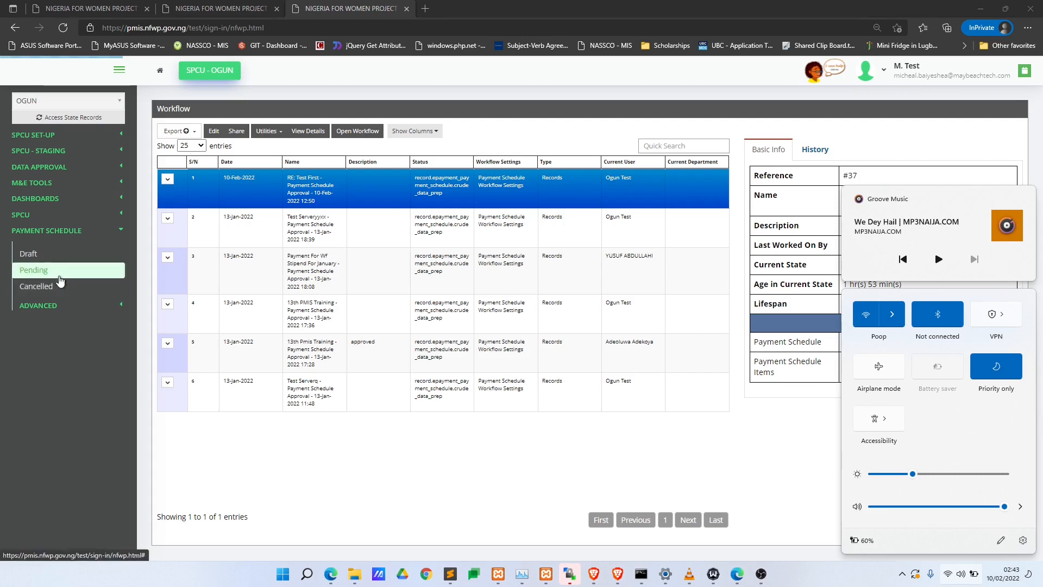
{"action": "key", "text": "alt+Tab"}
{"action": "key", "text": "alt+Tab"}
{"action": "key", "text": "alt+Tab"}
{"action": "key", "text": "alt+Tab"}
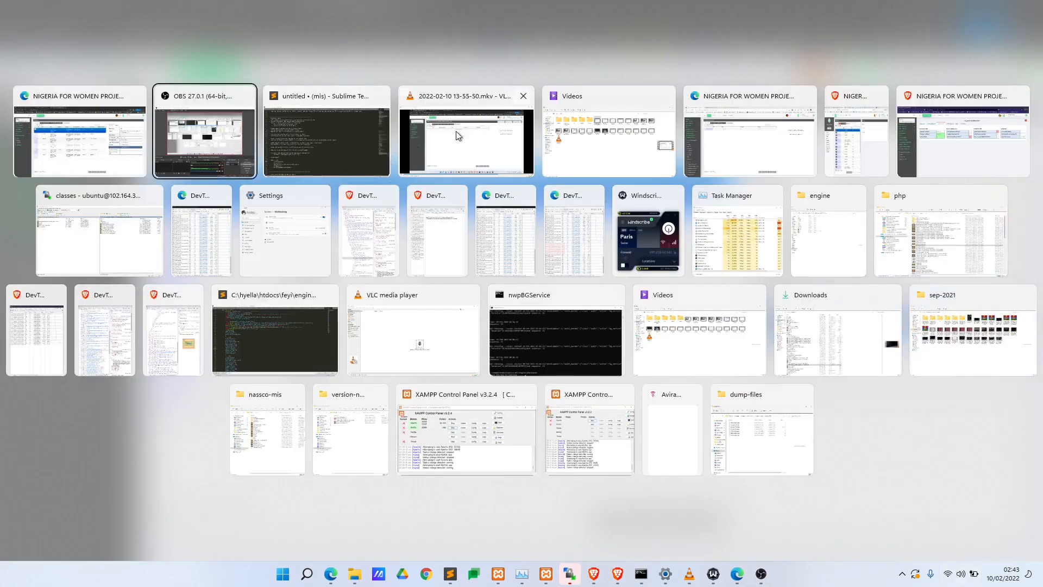
- In the other signed-in window, check the first user's role in Users Manager, then Alt+Tab back
{"action": "left_click", "coordinate": [753, 132]}
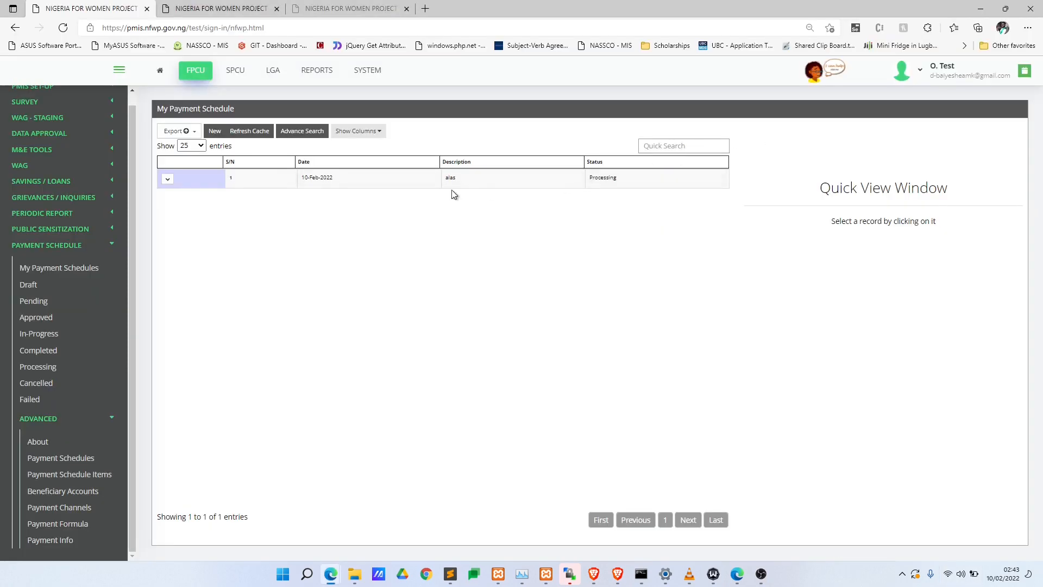
{"action": "left_click", "coordinate": [240, 10]}
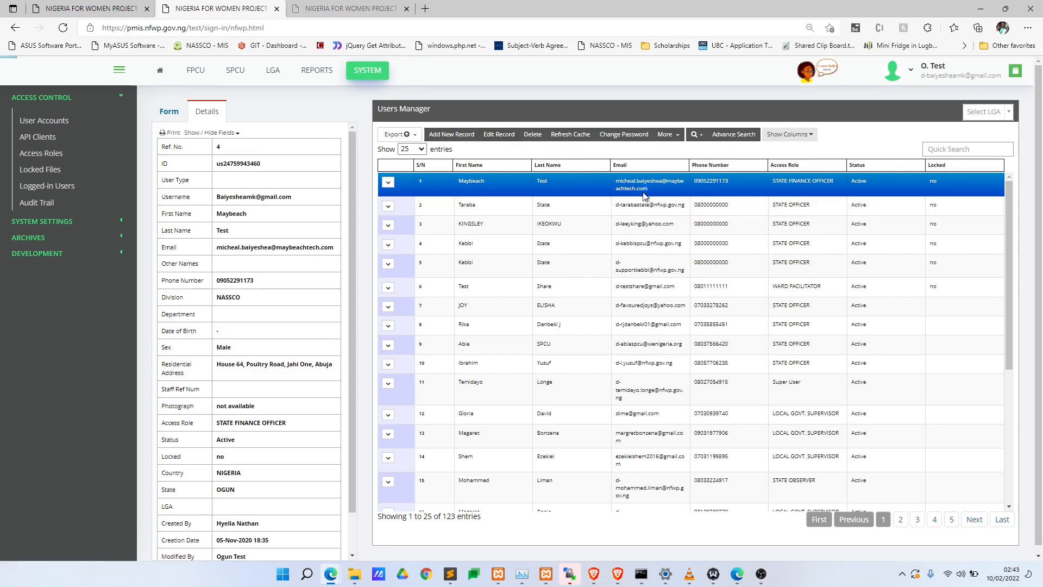
{"action": "left_click_drag", "start_coordinate": [618, 183], "coordinate": [617, 181]}
{"action": "left_click", "coordinate": [657, 176]}
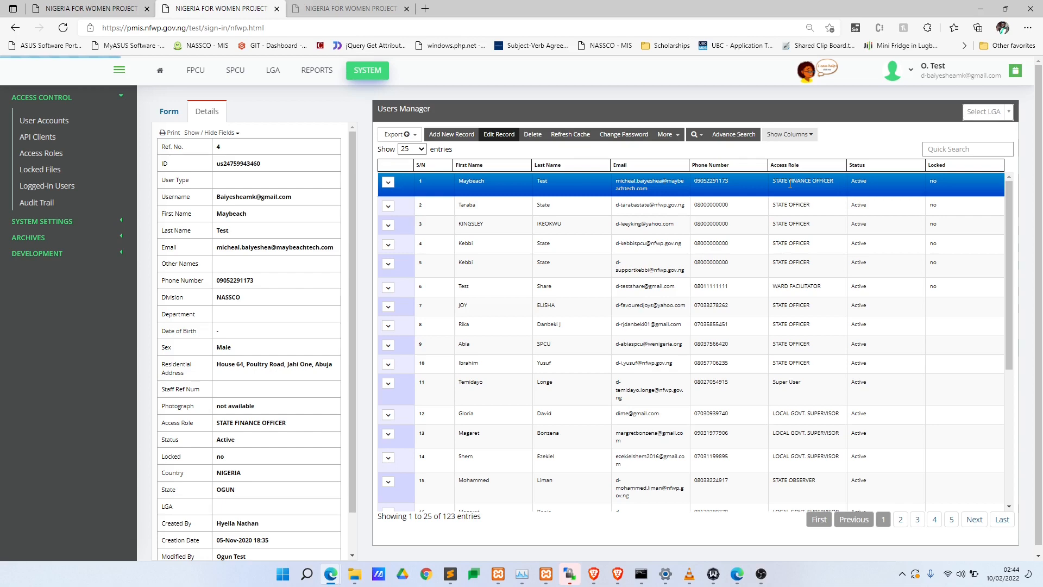
{"action": "key", "text": "alt+Tab"}
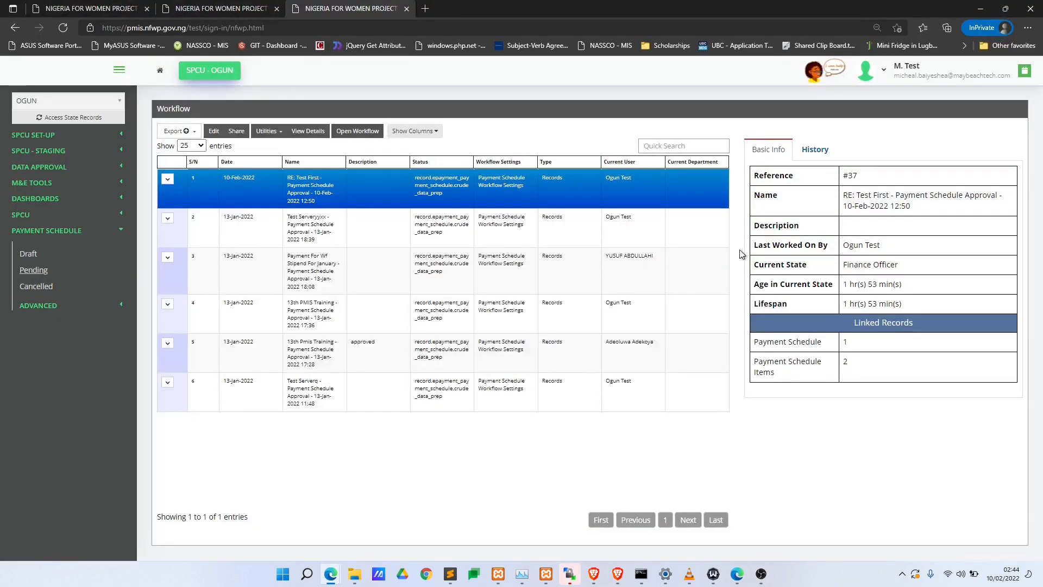
- List the pending payment schedules, checking the Wi-Fi connection and retrying after a network error
{"action": "left_click", "coordinate": [73, 270]}
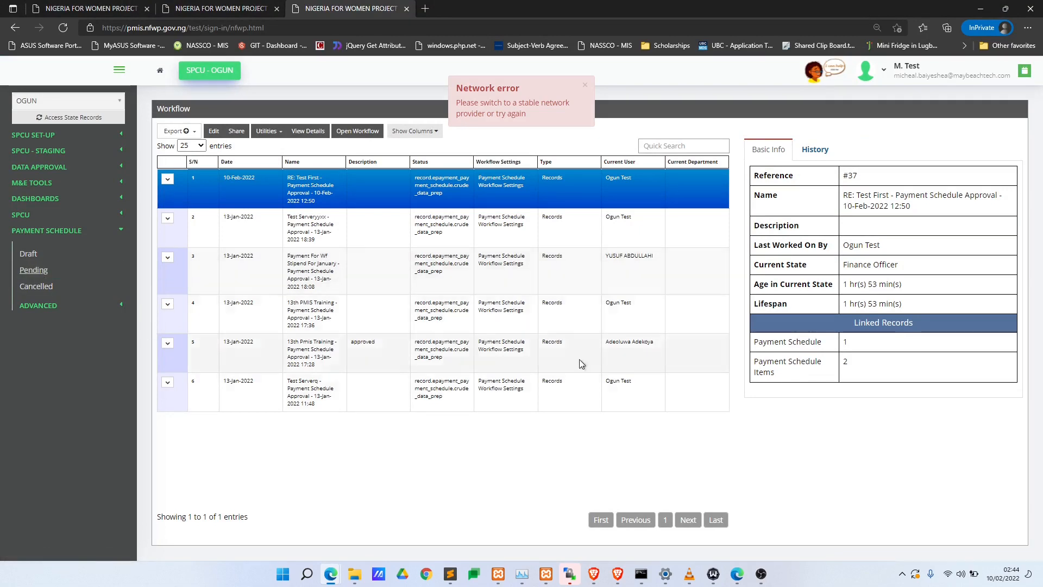
{"action": "left_click", "coordinate": [961, 574]}
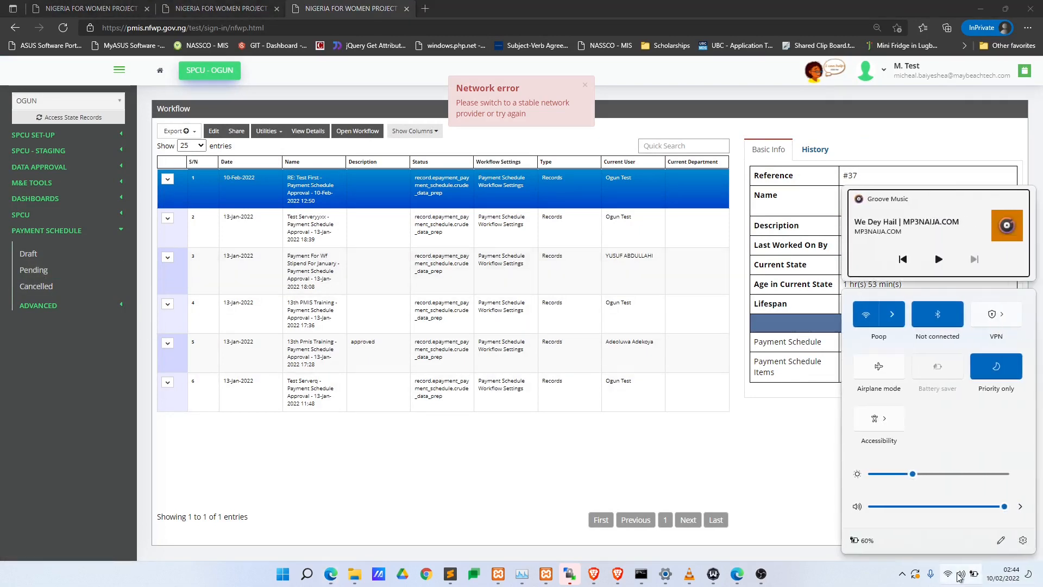
{"action": "left_click", "coordinate": [907, 336]}
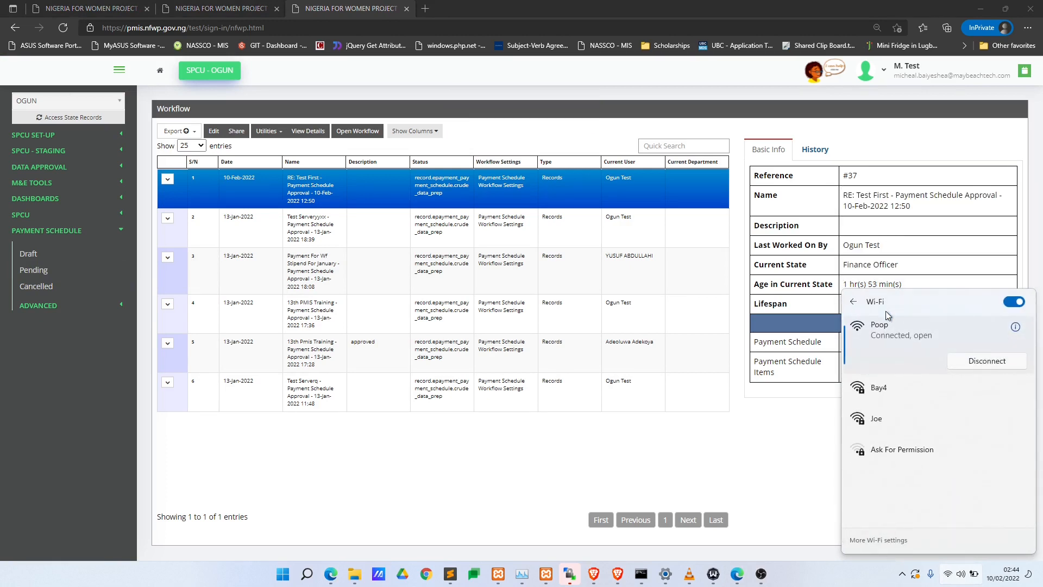
{"action": "left_click", "coordinate": [59, 270]}
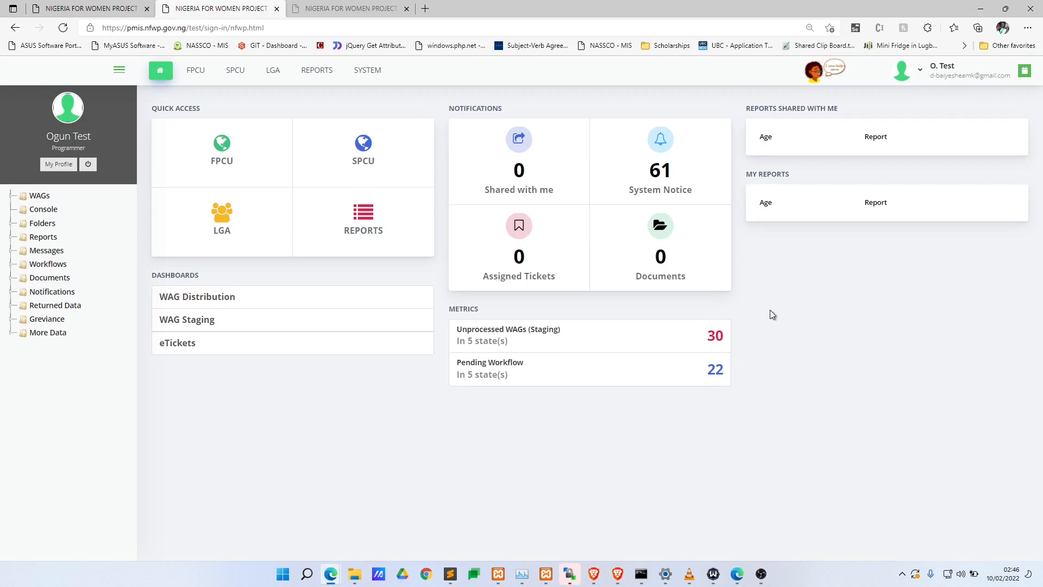
- Switch windows, view PS 10th Feb under Pending, then switch to the administrator's dashboard
{"action": "key", "text": "alt+Tab"}
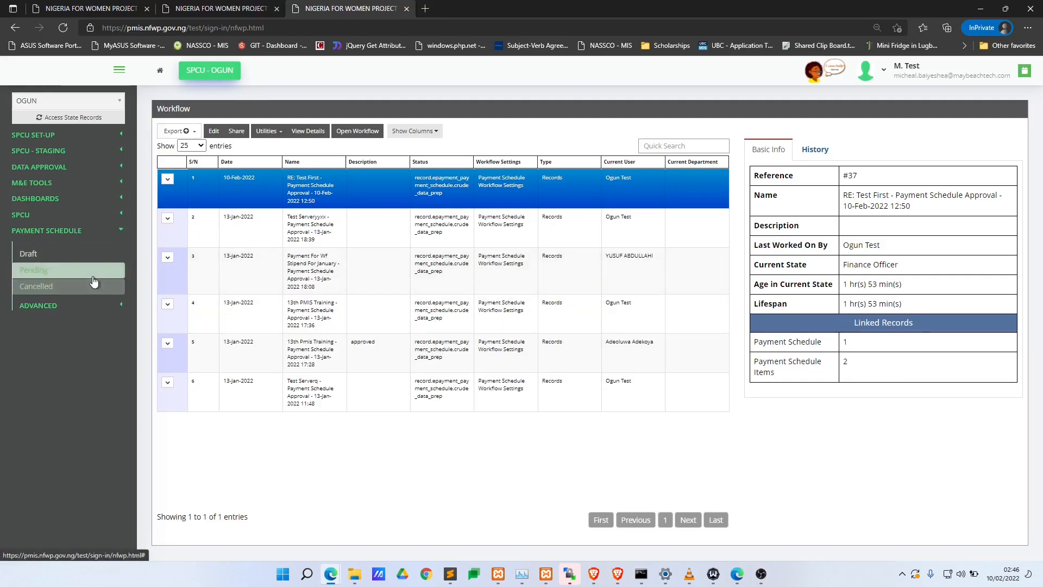
{"action": "left_click", "coordinate": [113, 271]}
{"action": "left_click", "coordinate": [333, 179]}
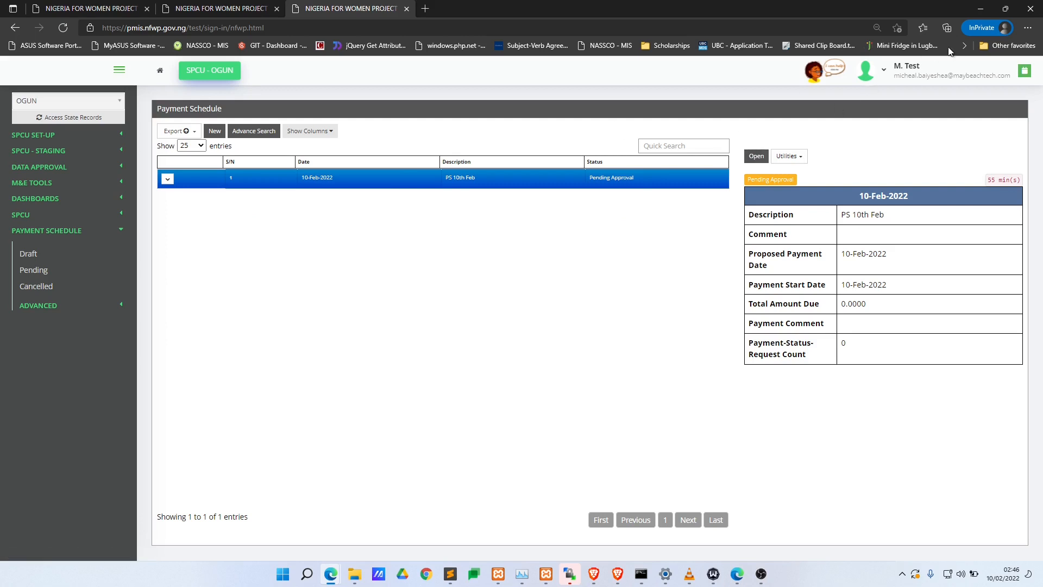
{"action": "key", "text": "alt+Tab"}
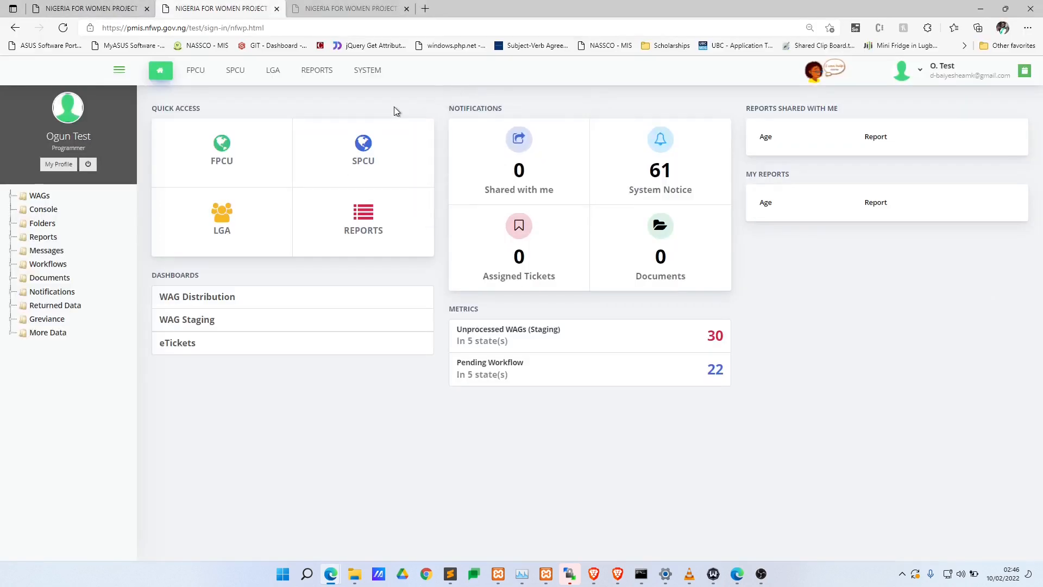
- Open the first account in SYSTEM > User Accounts and make it editable
{"action": "left_click", "coordinate": [367, 71]}
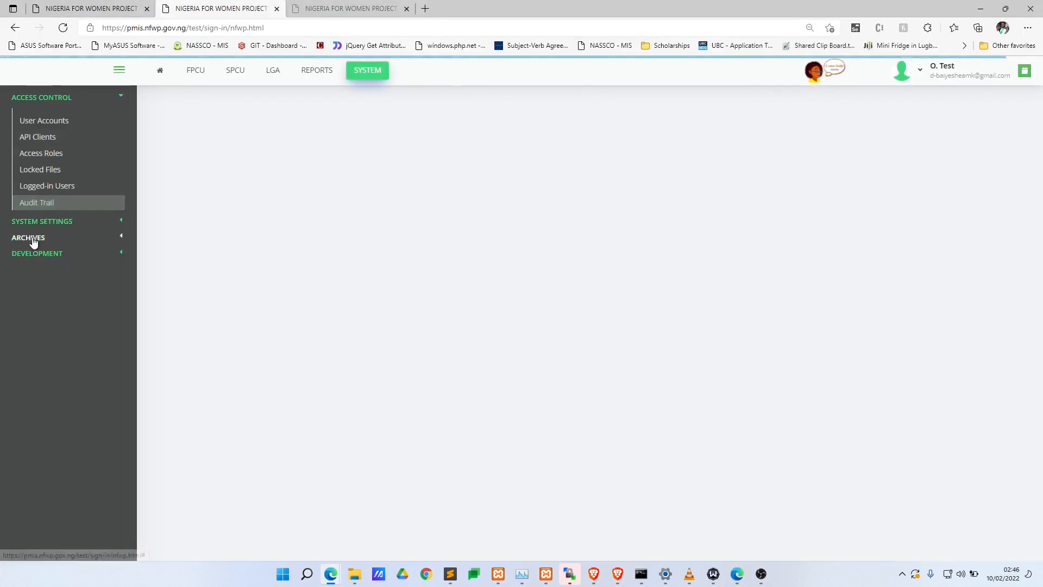
{"action": "left_click", "coordinate": [66, 120]}
{"action": "left_click", "coordinate": [587, 183]}
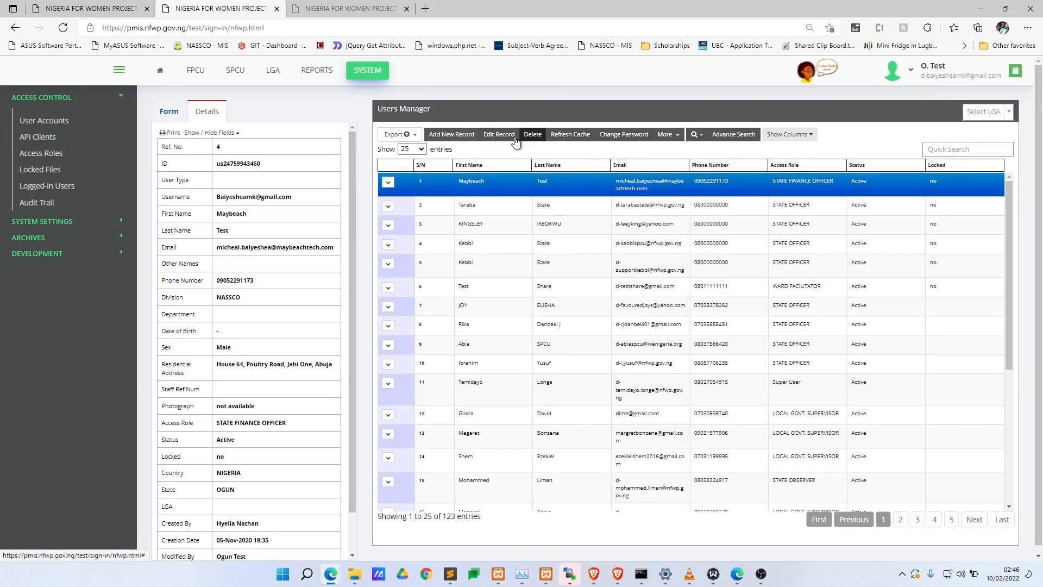
{"action": "left_click", "coordinate": [497, 136]}
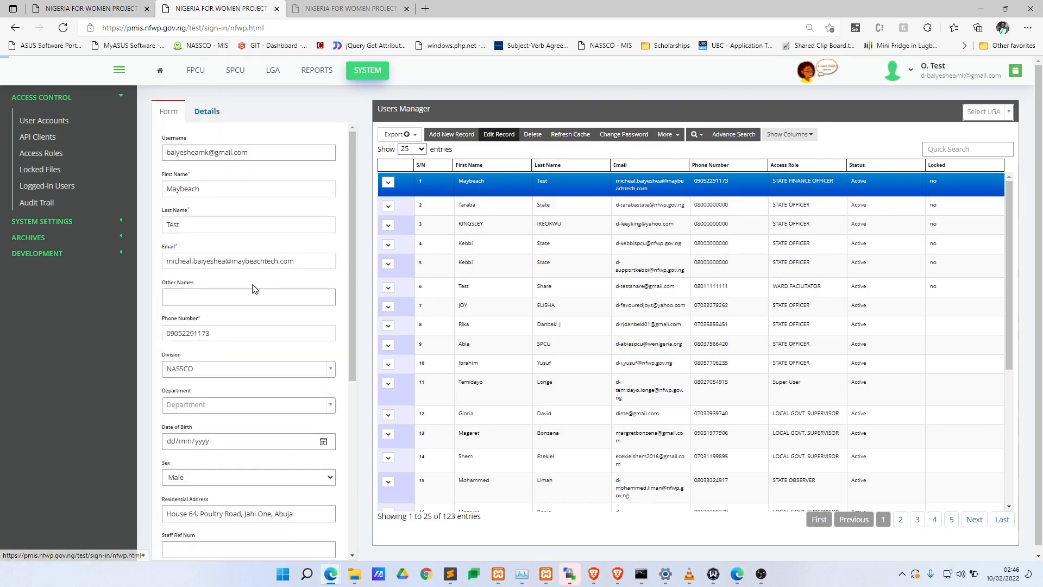
- Change its Access Role to STATE ACCOUNTANT and save the changes
{"action": "scroll", "coordinate": [245, 326], "scroll_direction": "down", "scroll_amount": 10}
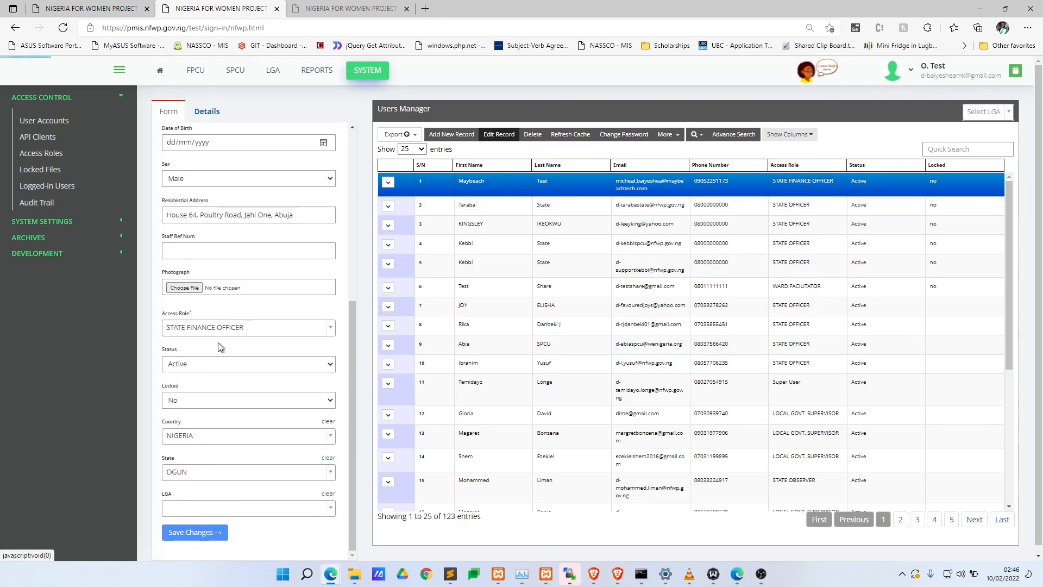
{"action": "left_click", "coordinate": [248, 474]}
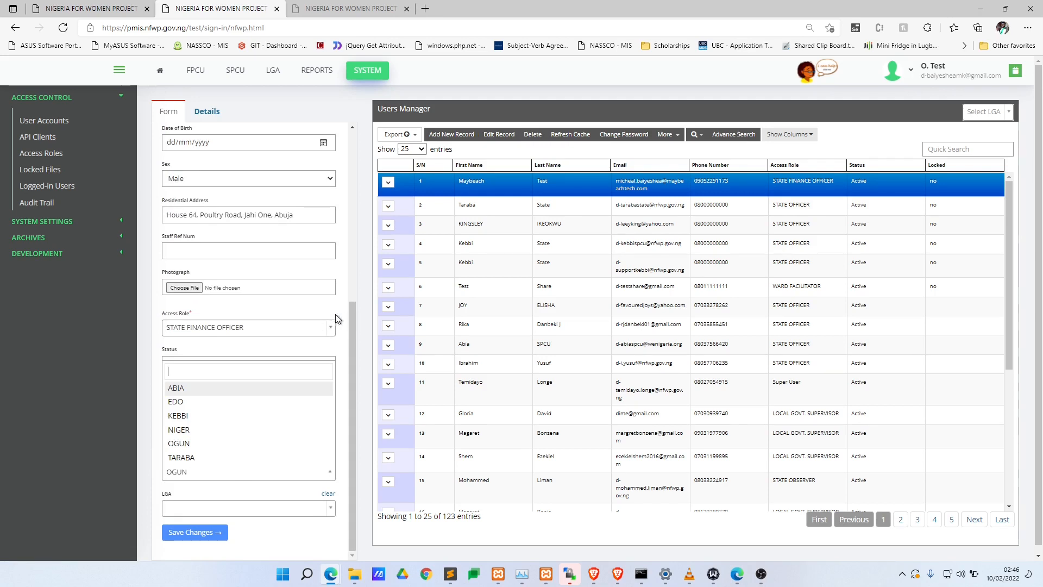
{"action": "left_click", "coordinate": [320, 332]}
{"action": "left_click", "coordinate": [259, 327]}
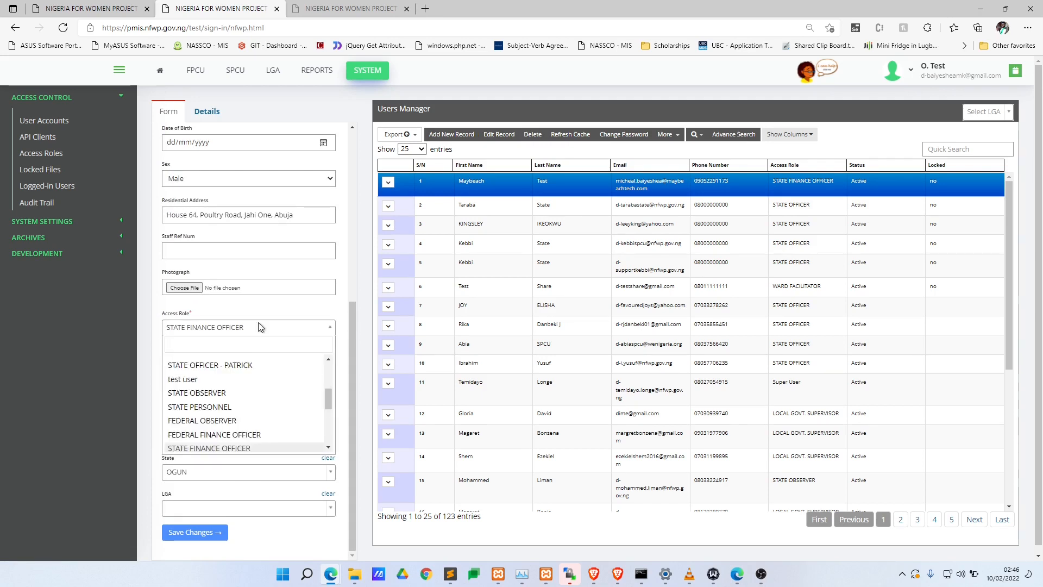
{"action": "type", "text": "acco"}
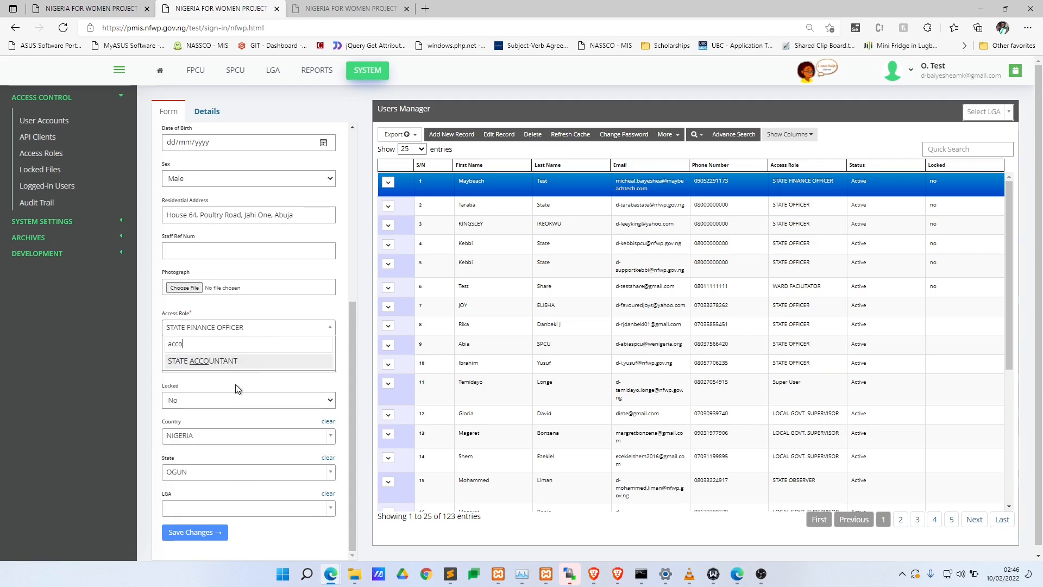
{"action": "left_click", "coordinate": [233, 361]}
{"action": "left_click", "coordinate": [197, 530]}
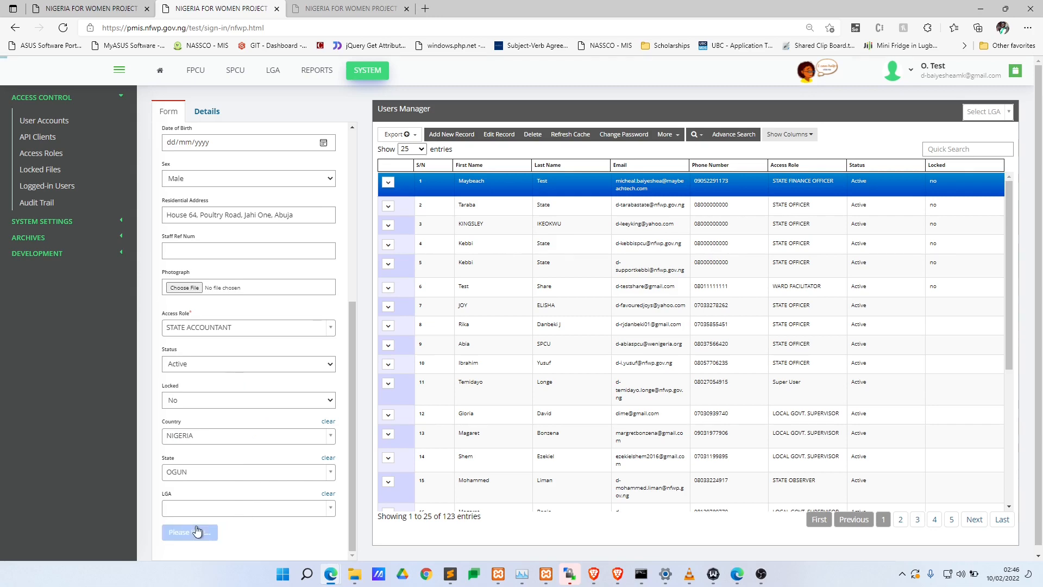
{"action": "key", "text": "alt+Tab"}
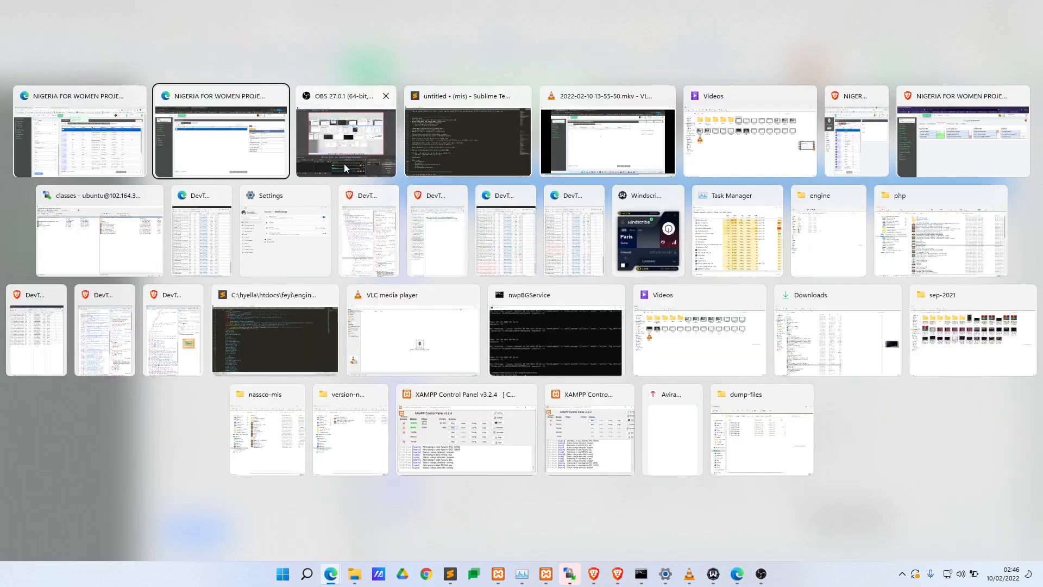
- Sign out, then sign back in with the same account's e-mail and password
{"action": "left_click", "coordinate": [880, 70]}
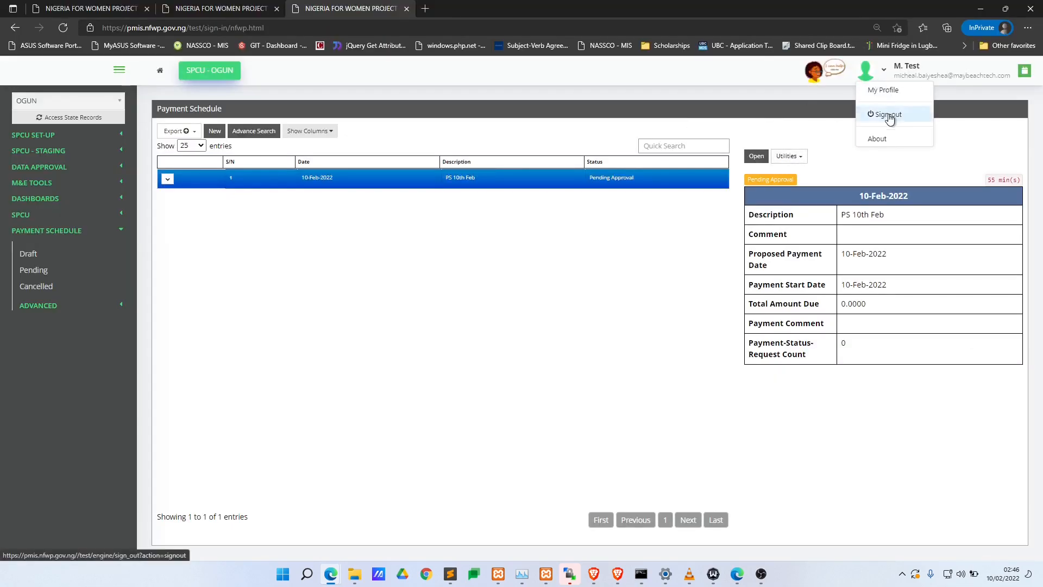
{"action": "left_click", "coordinate": [892, 112]}
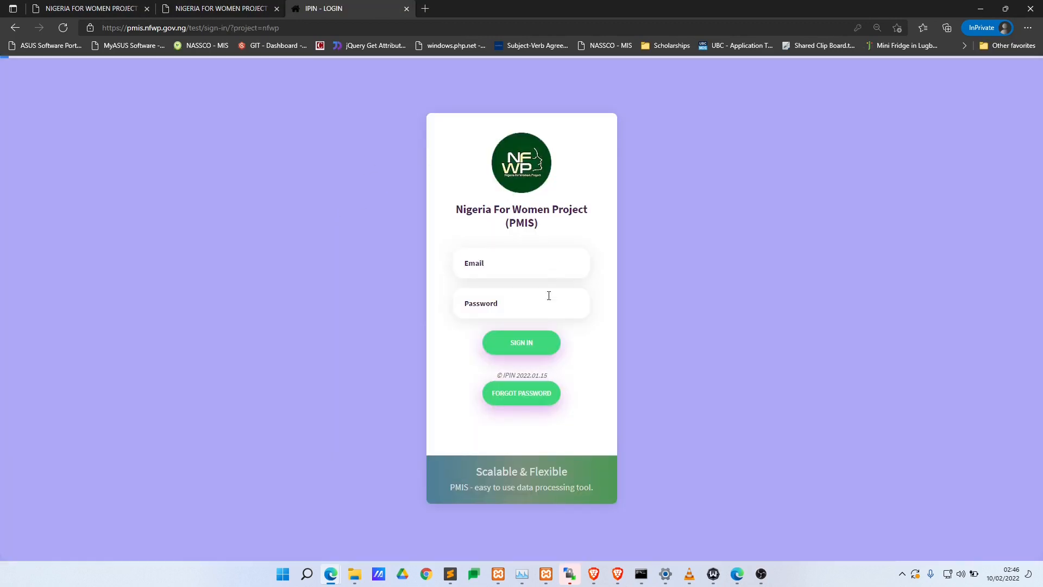
{"action": "left_click", "coordinate": [511, 263]}
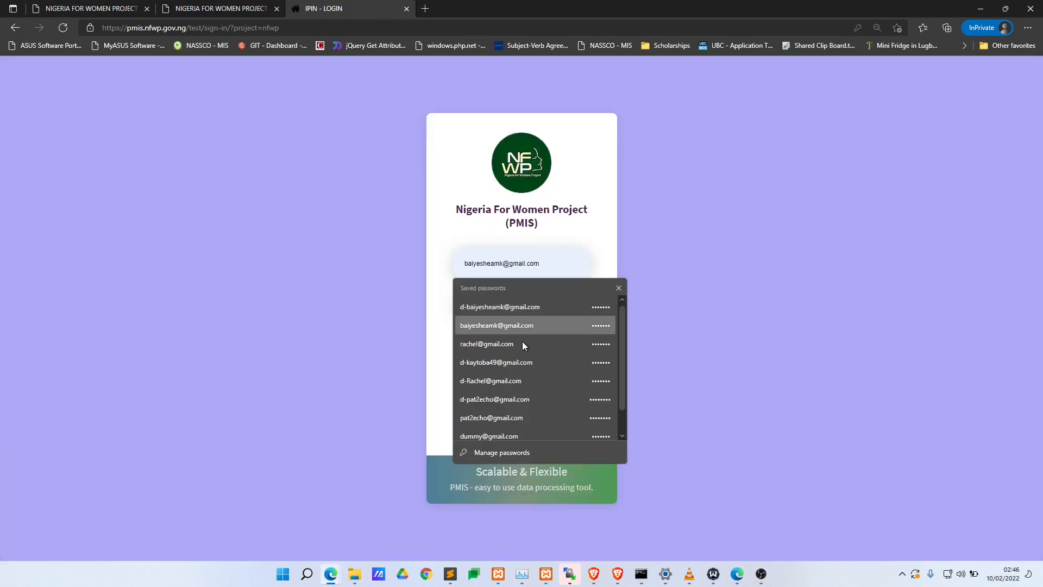
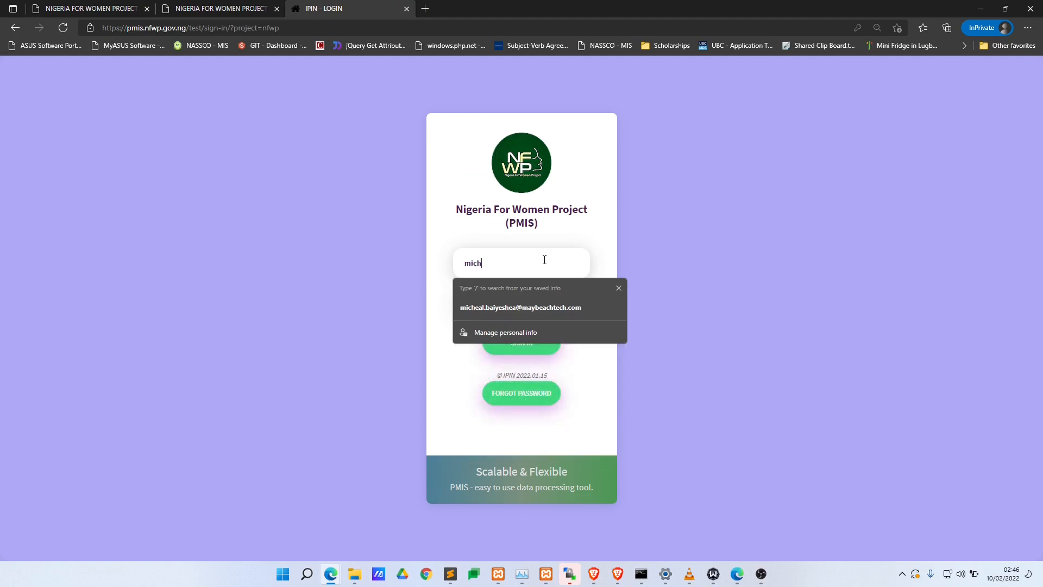
{"action": "left_click", "coordinate": [524, 307]}
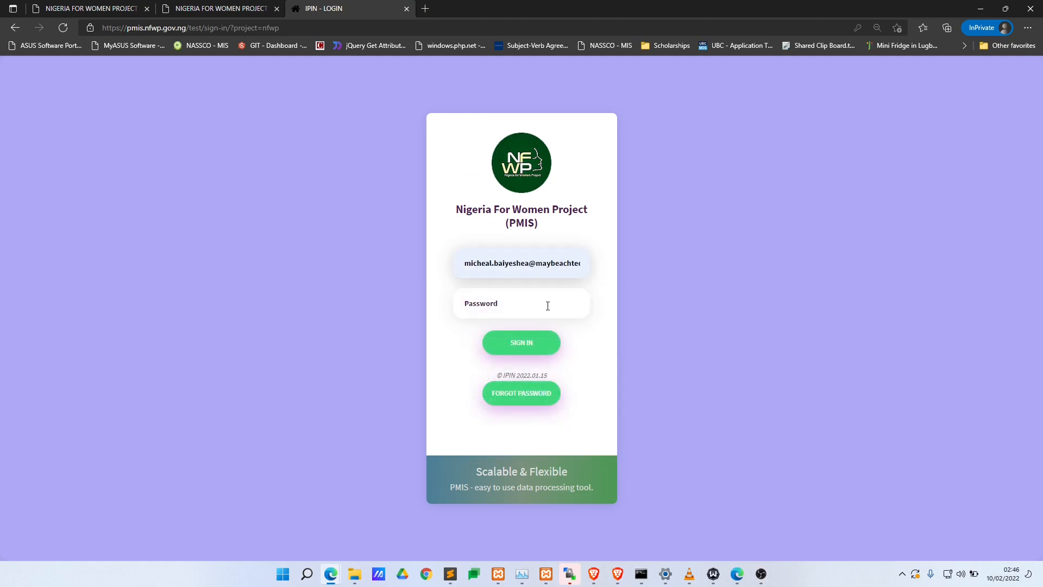
{"action": "left_click", "coordinate": [548, 306]}
{"action": "type", "text": "*"}
{"action": "key", "text": "Return"}
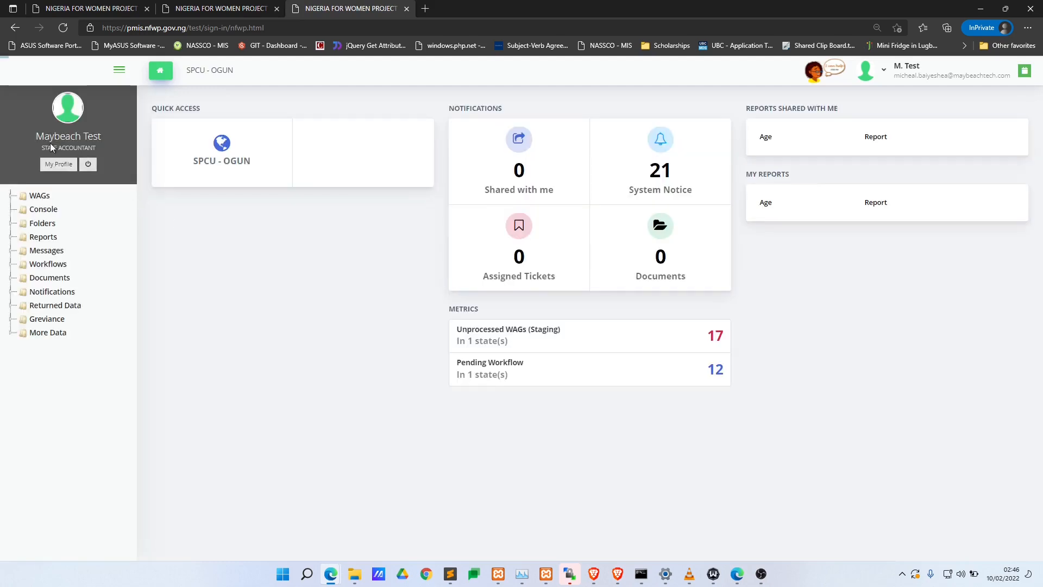
- Open the Ogun SPCU dashboard and expand Data Approval in the sidebar
{"action": "left_click", "coordinate": [208, 74]}
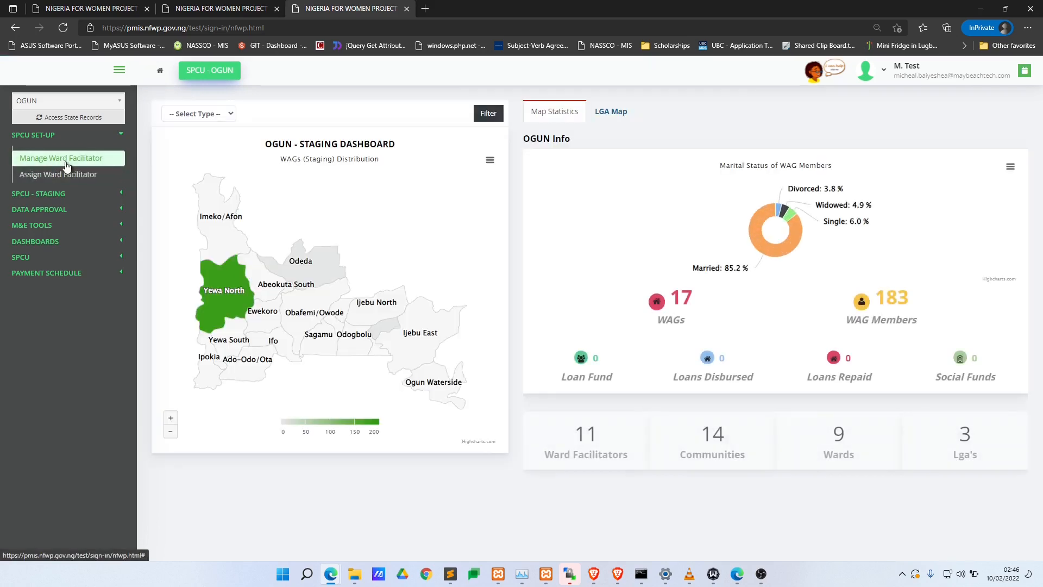
{"action": "left_click", "coordinate": [60, 211]}
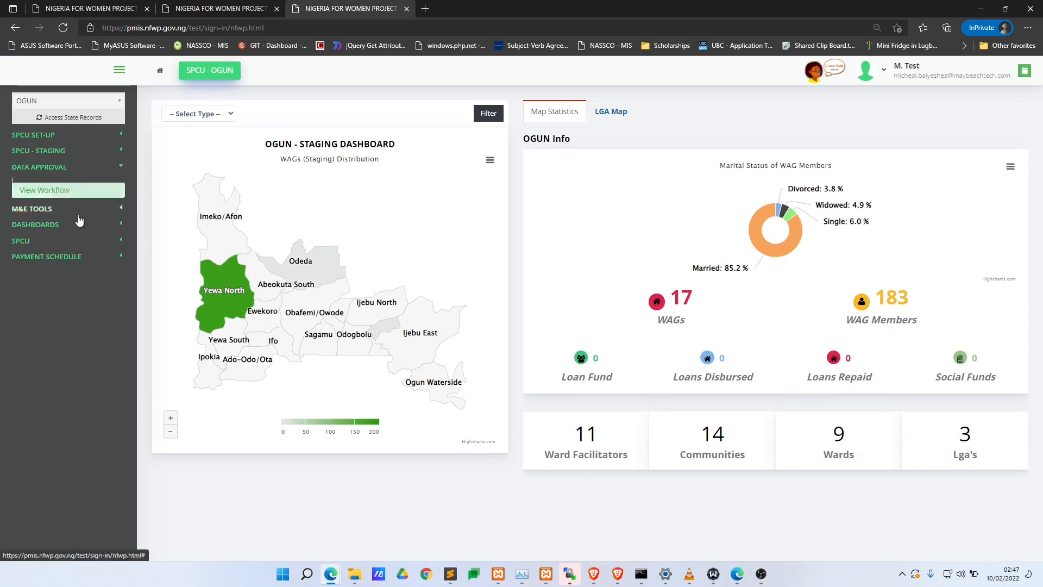
- View workflow #38's details in the Data Approval workflow list
{"action": "left_click", "coordinate": [71, 189]}
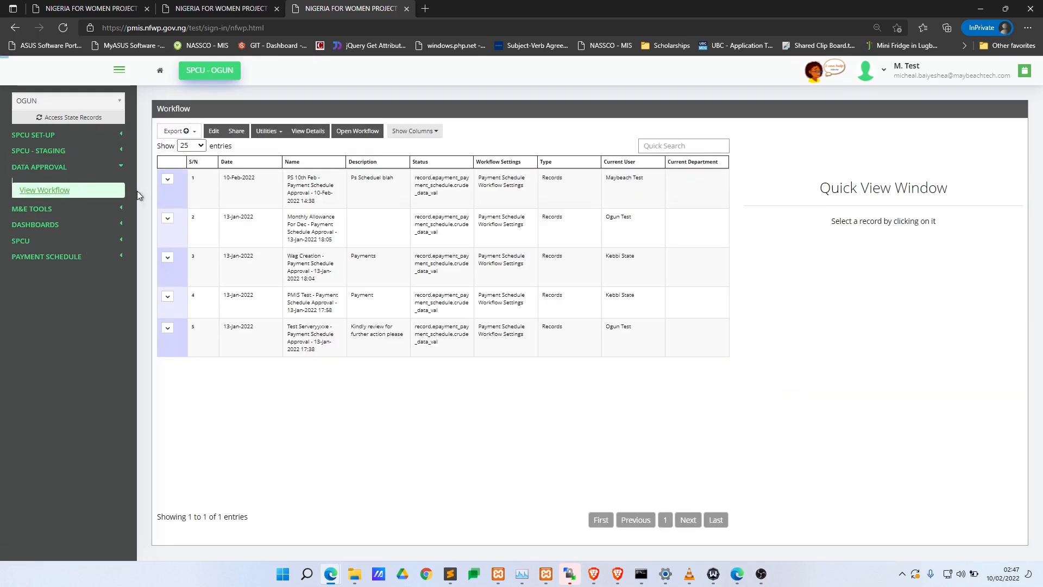
{"action": "left_click", "coordinate": [395, 194]}
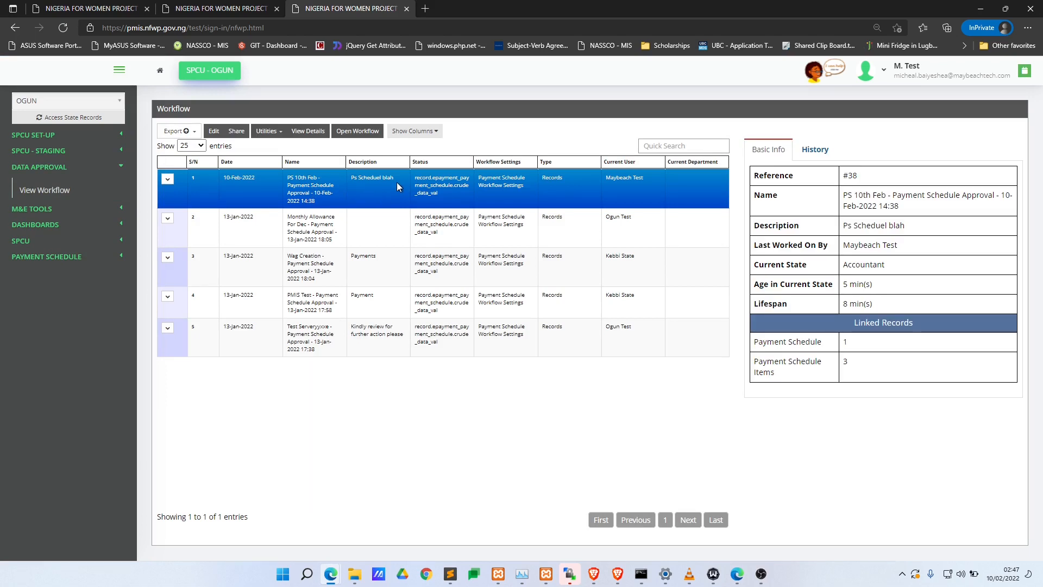
{"action": "left_click_drag", "start_coordinate": [397, 180], "coordinate": [348, 179]}
{"action": "left_click", "coordinate": [361, 186]}
- Open the pending payment schedule PS 10th Feb under SPCU > Payment Schedule
{"action": "left_click", "coordinate": [53, 242]}
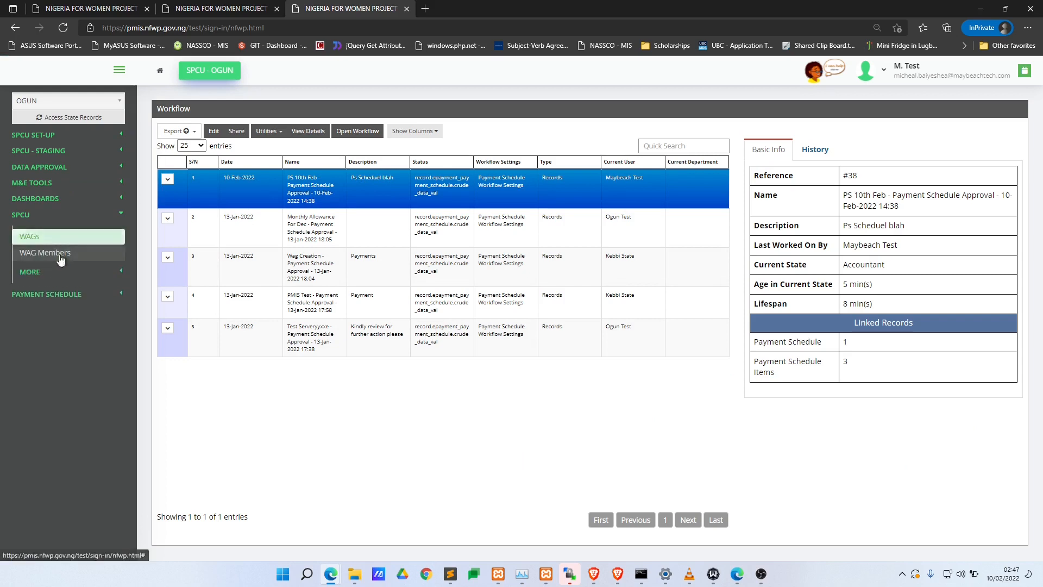
{"action": "left_click", "coordinate": [71, 289]}
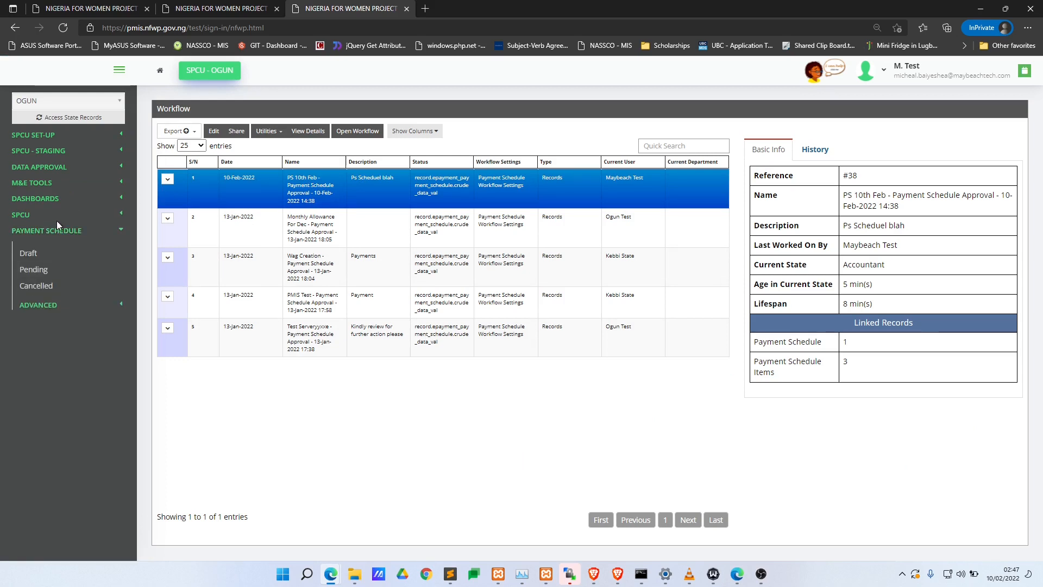
{"action": "left_click", "coordinate": [55, 270]}
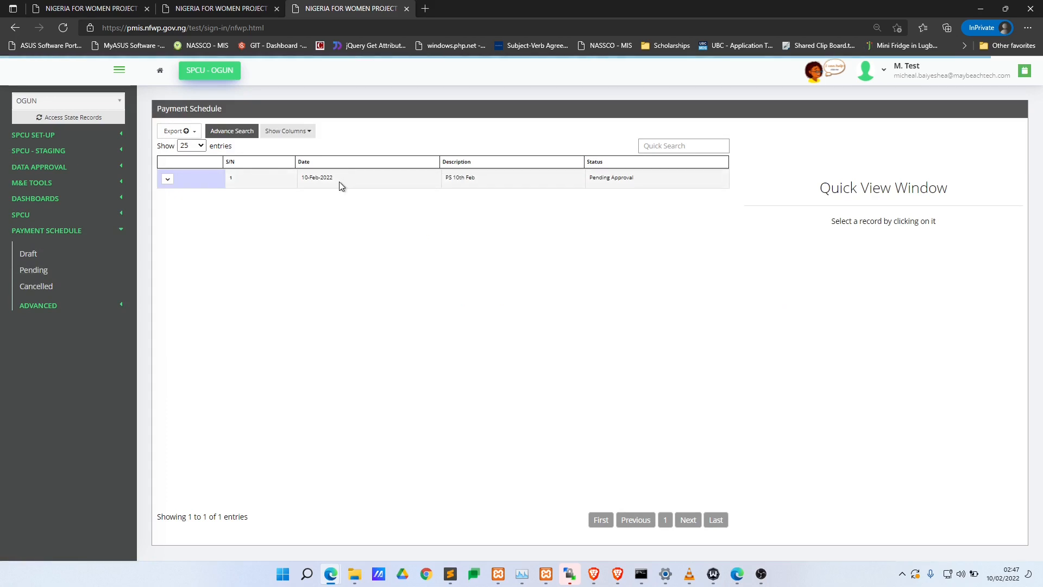
{"action": "left_click", "coordinate": [341, 180]}
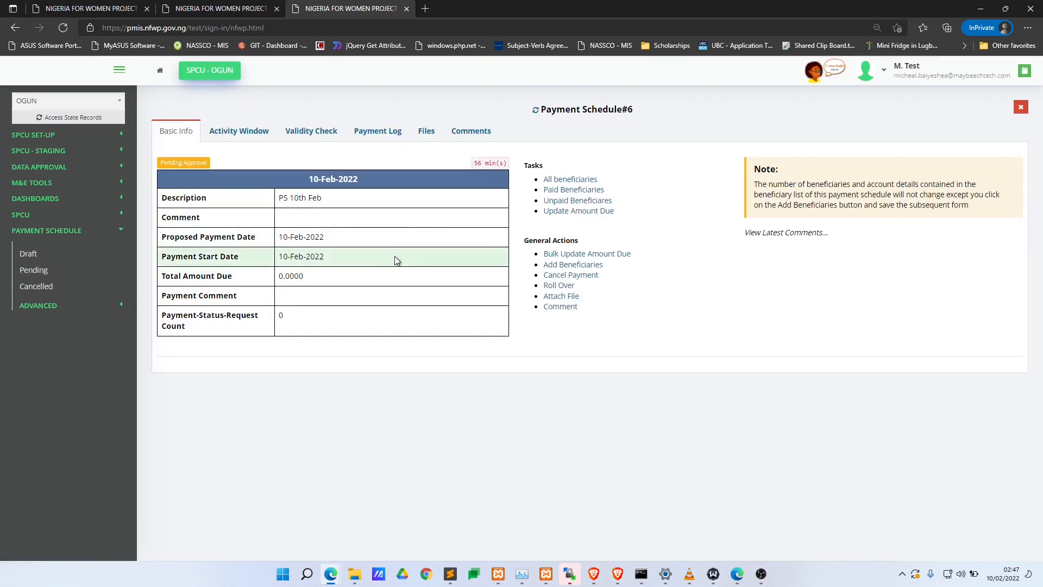
- Return to the workflow list and reselect workflow #38
{"action": "left_click", "coordinate": [87, 168]}
{"action": "left_click", "coordinate": [81, 190]}
{"action": "left_click", "coordinate": [382, 177]}
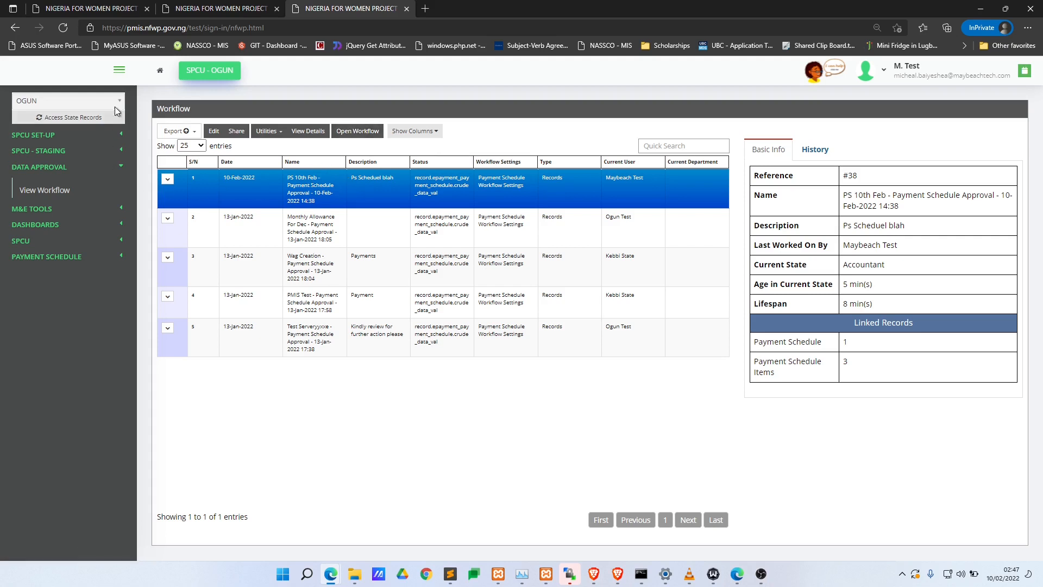
- Select workflow #38 and open it for processing
{"action": "left_click", "coordinate": [310, 181]}
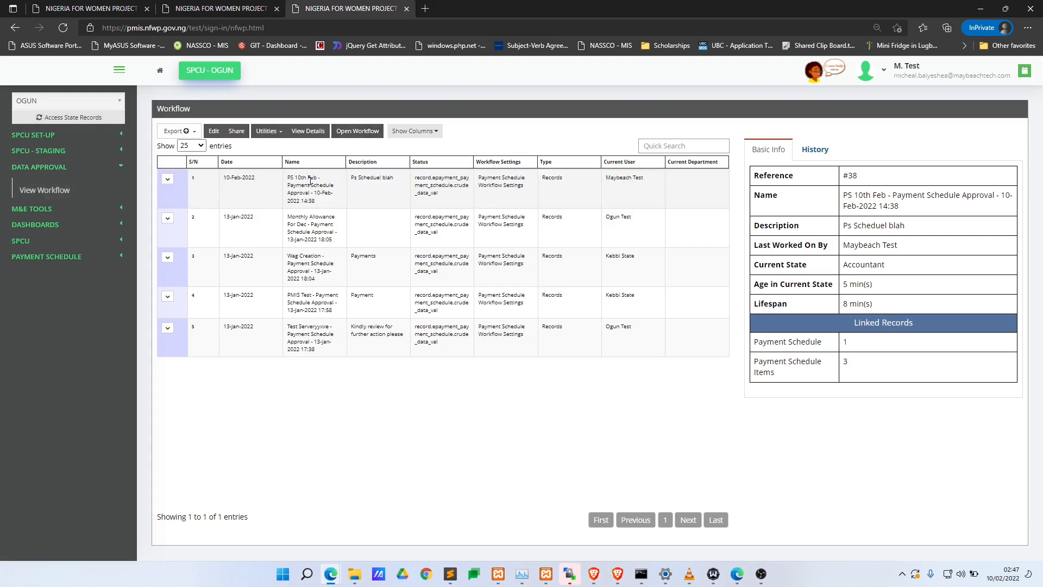
{"action": "left_click", "coordinate": [310, 181]}
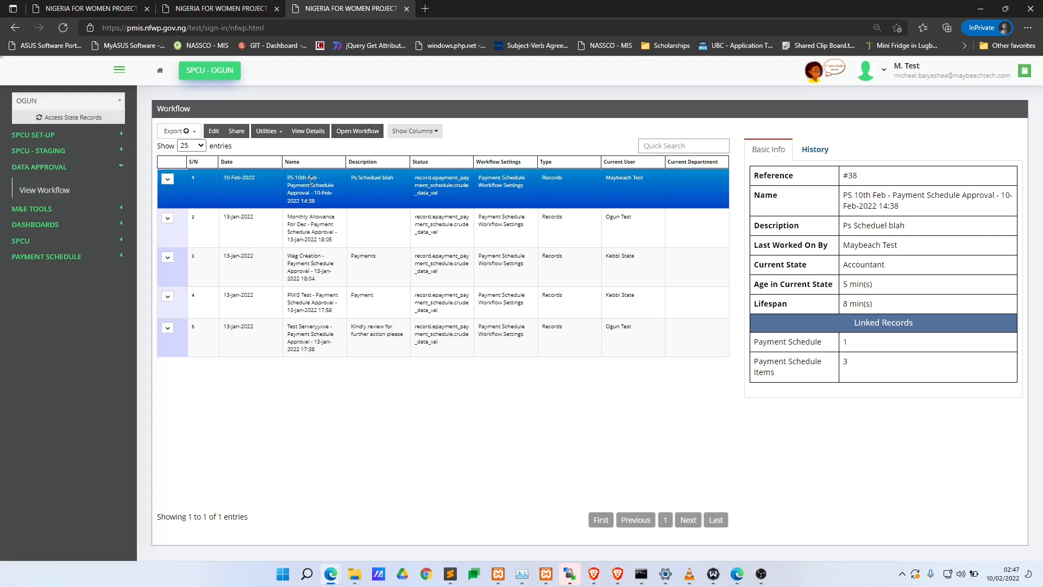
{"action": "left_click", "coordinate": [359, 130]}
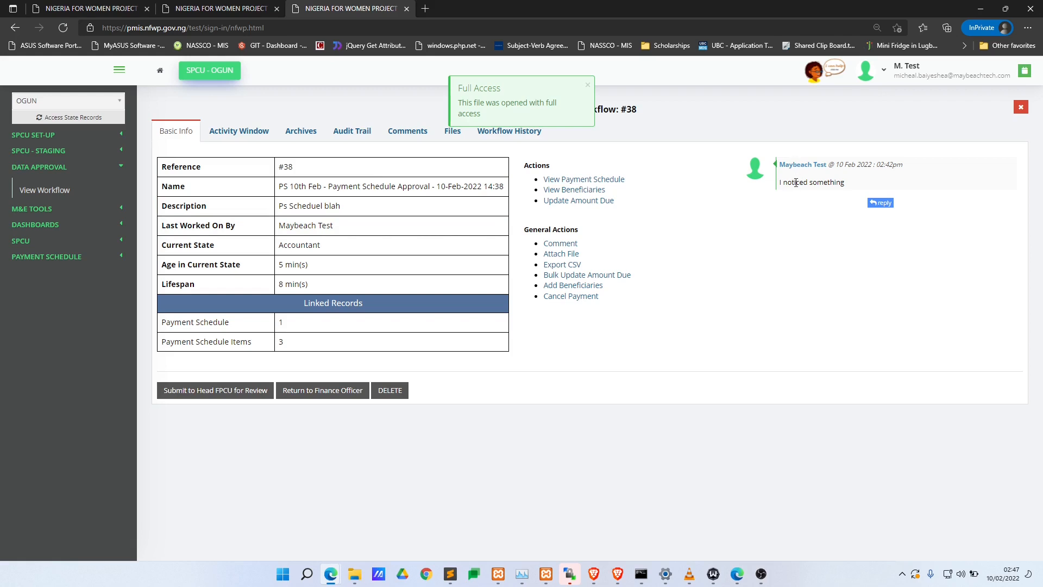
{"action": "left_click_drag", "start_coordinate": [795, 183], "coordinate": [845, 182]}
{"action": "left_click", "coordinate": [723, 216]}
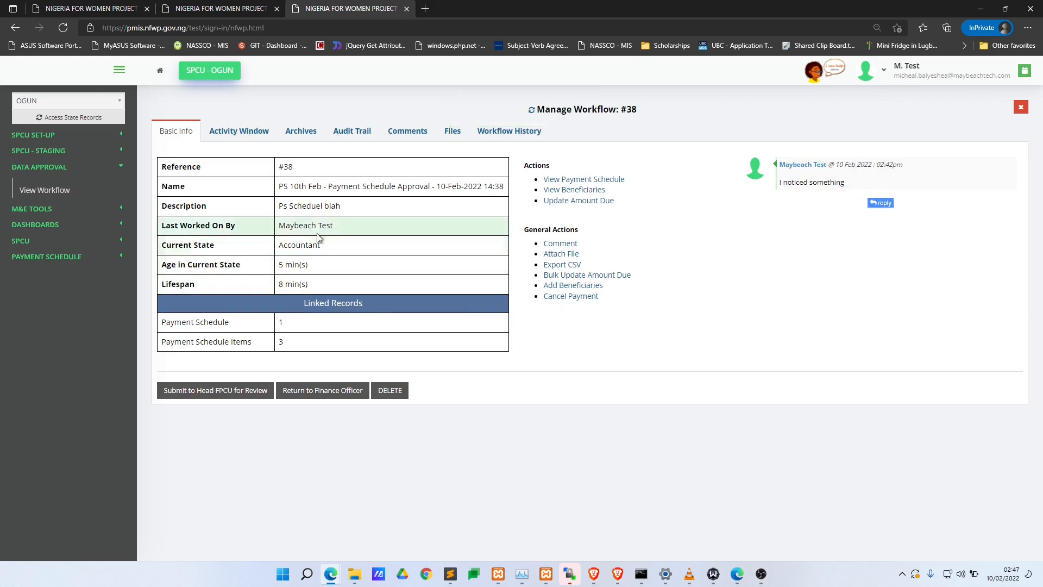
- Check its beneficiaries, including the third one's details, then return to Basic Info
{"action": "left_click", "coordinate": [569, 190]}
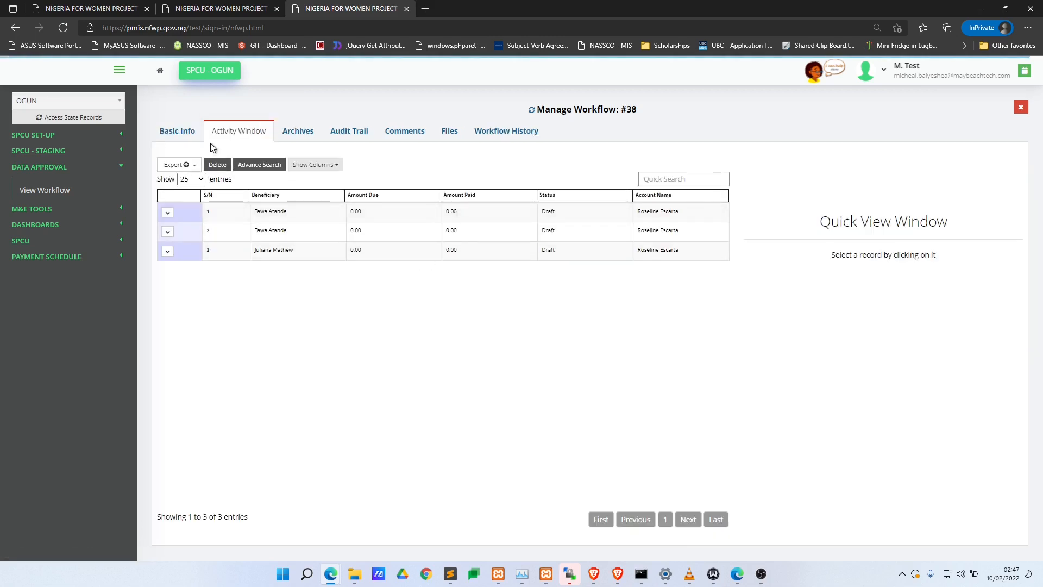
{"action": "left_click", "coordinate": [278, 251]}
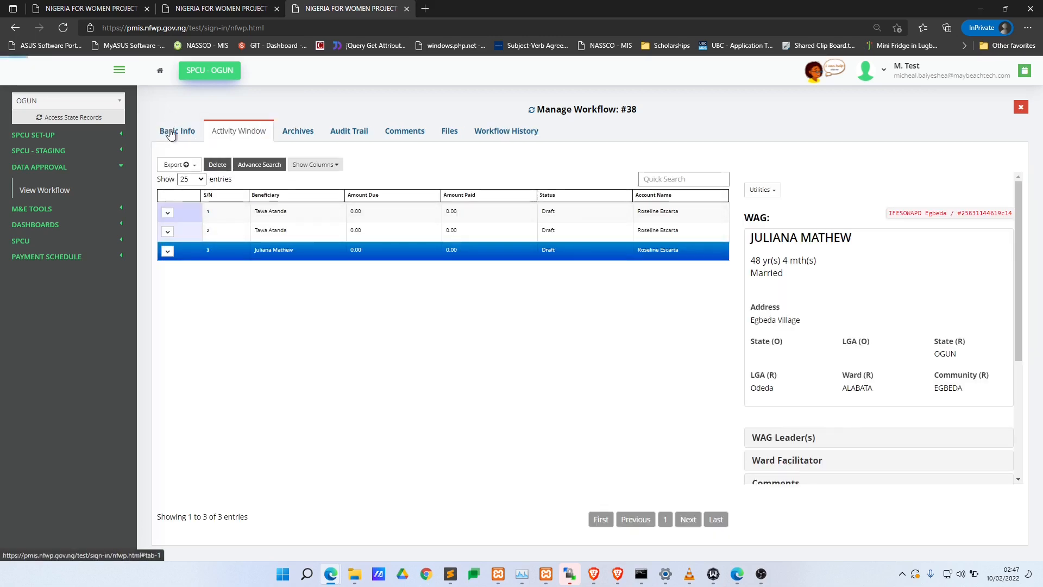
{"action": "left_click", "coordinate": [170, 133]}
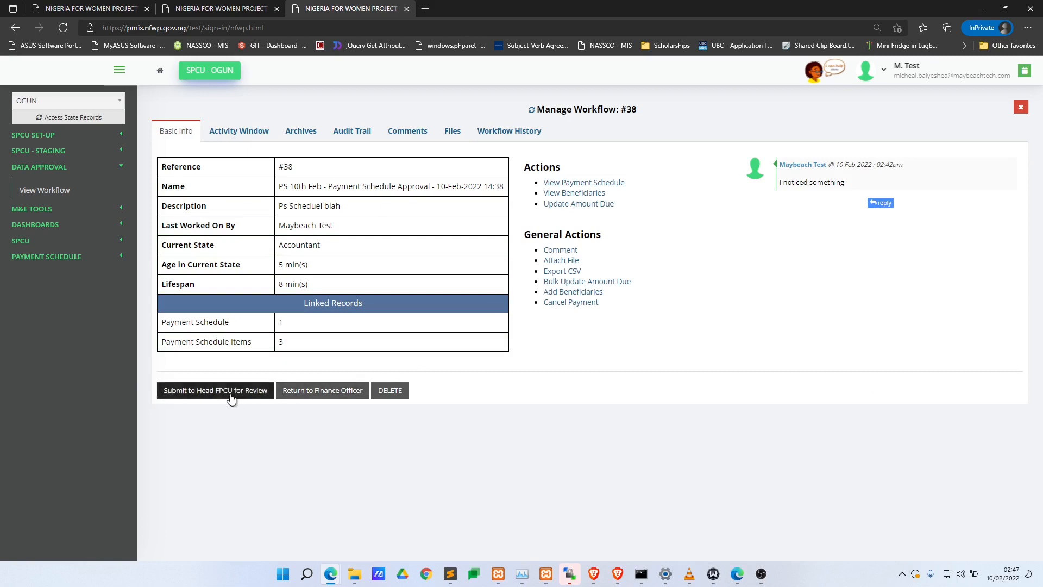
- Cancel returning it to the Finance Officer and choose Submit to Head FPCU for Review
{"action": "left_click", "coordinate": [322, 390]}
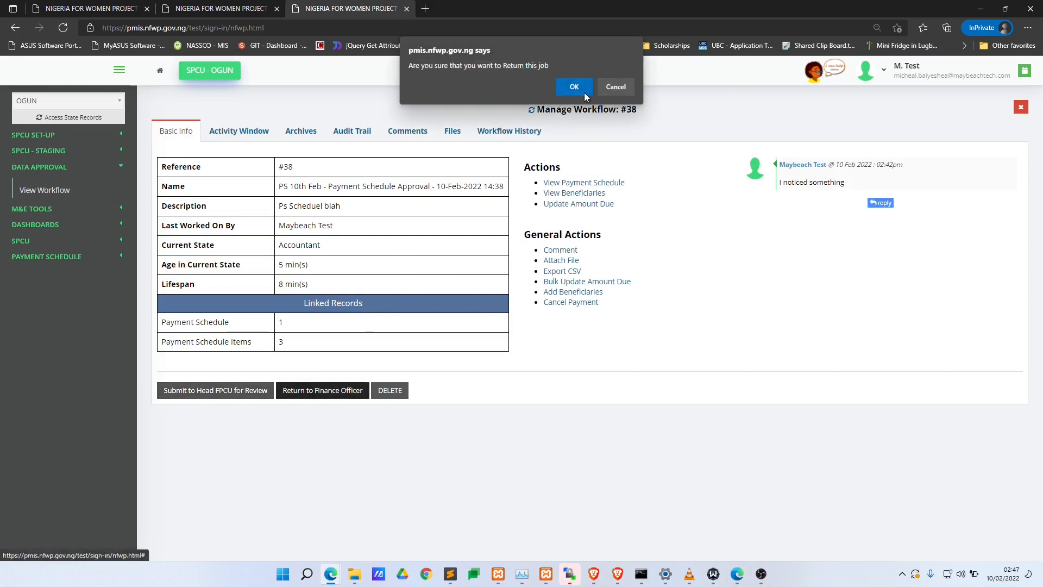
{"action": "left_click", "coordinate": [611, 86]}
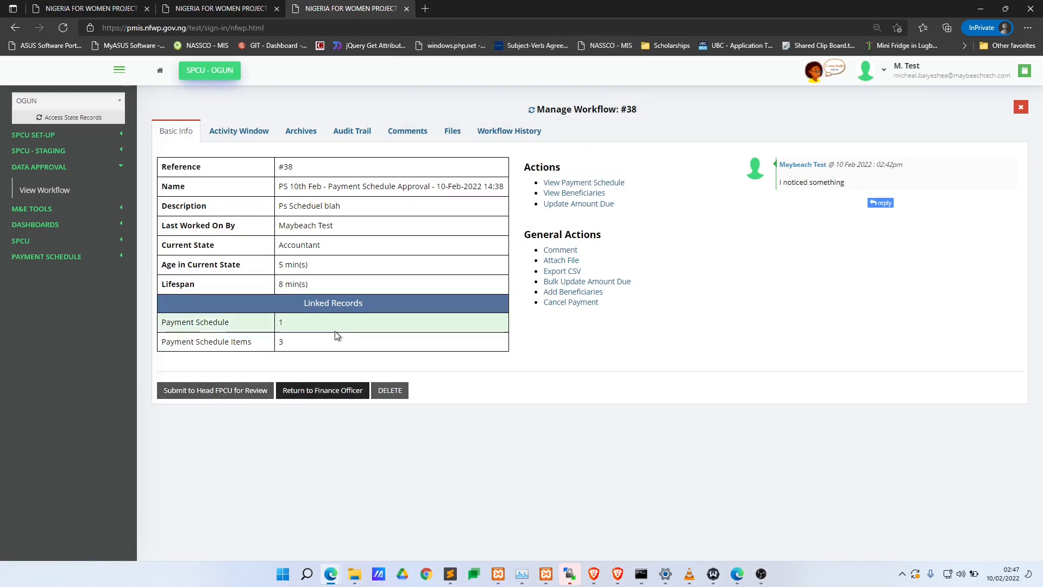
{"action": "left_click", "coordinate": [207, 392]}
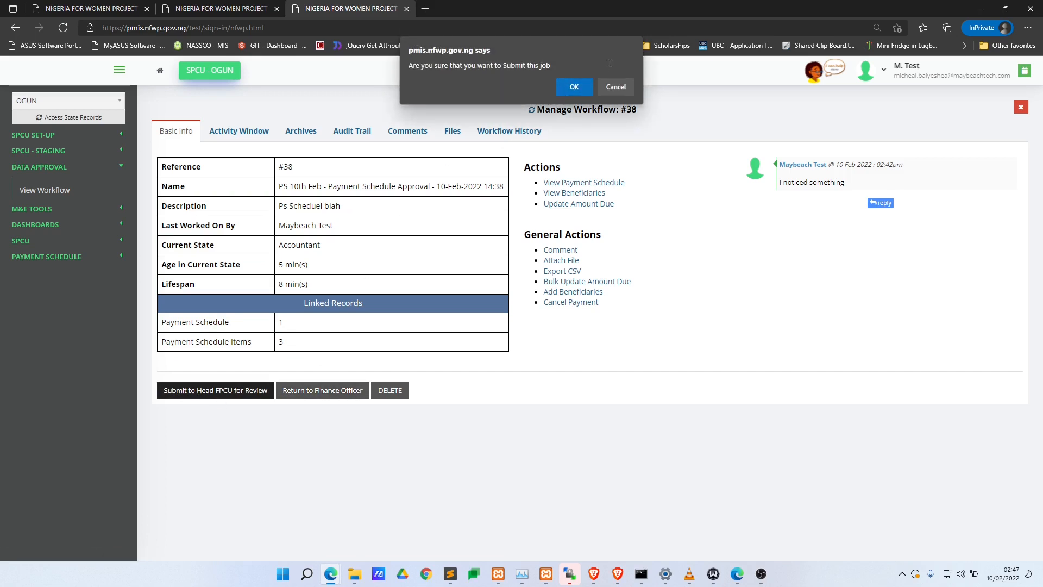
- Confirm and submit workflow #38 to Head FPCU with the reason 'I am good sir'
{"action": "left_click", "coordinate": [573, 88]}
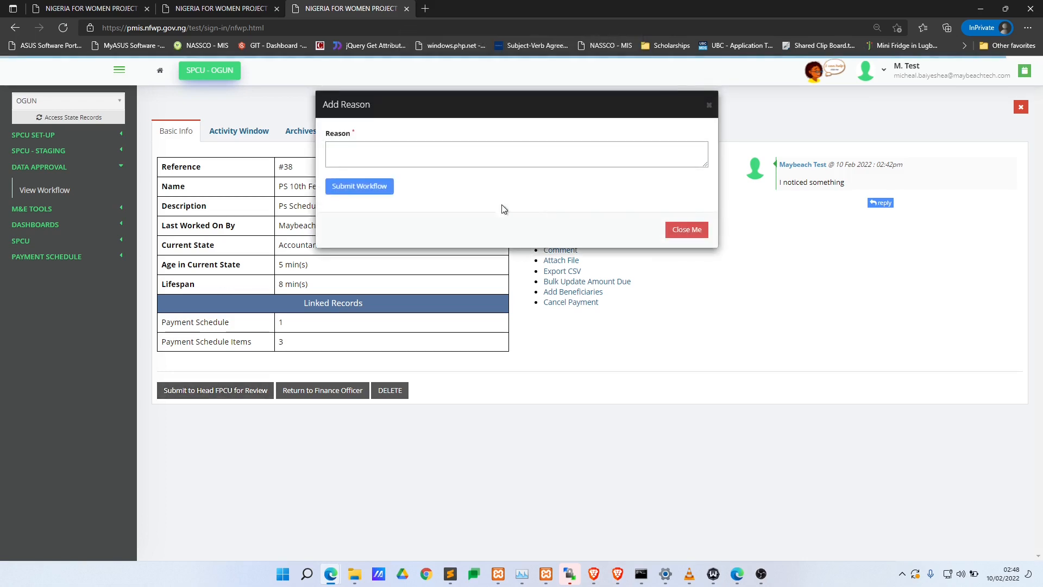
{"action": "left_click", "coordinate": [468, 153]}
{"action": "type", "text": "I am good sir"}
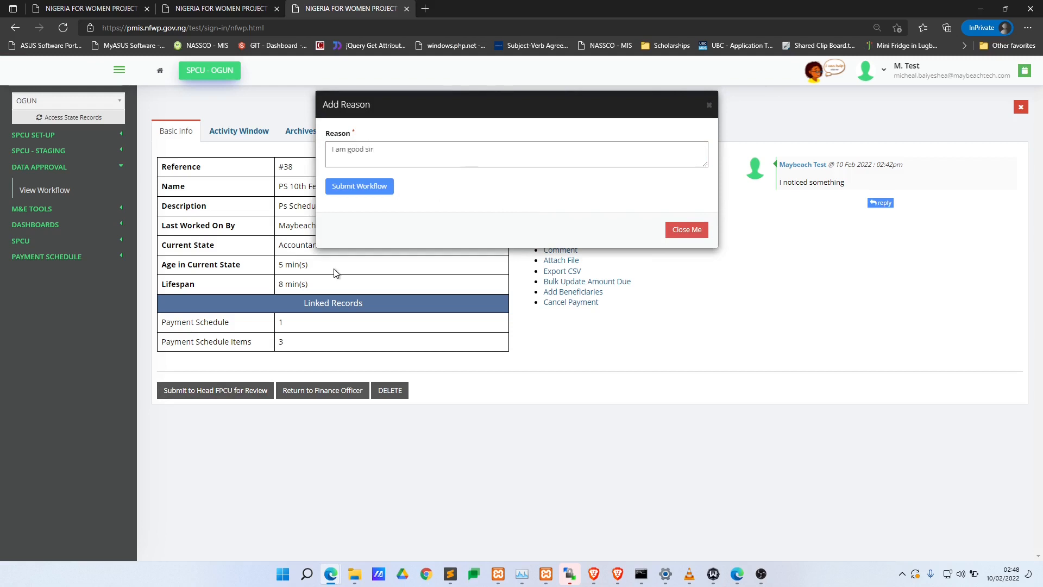
{"action": "left_click", "coordinate": [366, 187]}
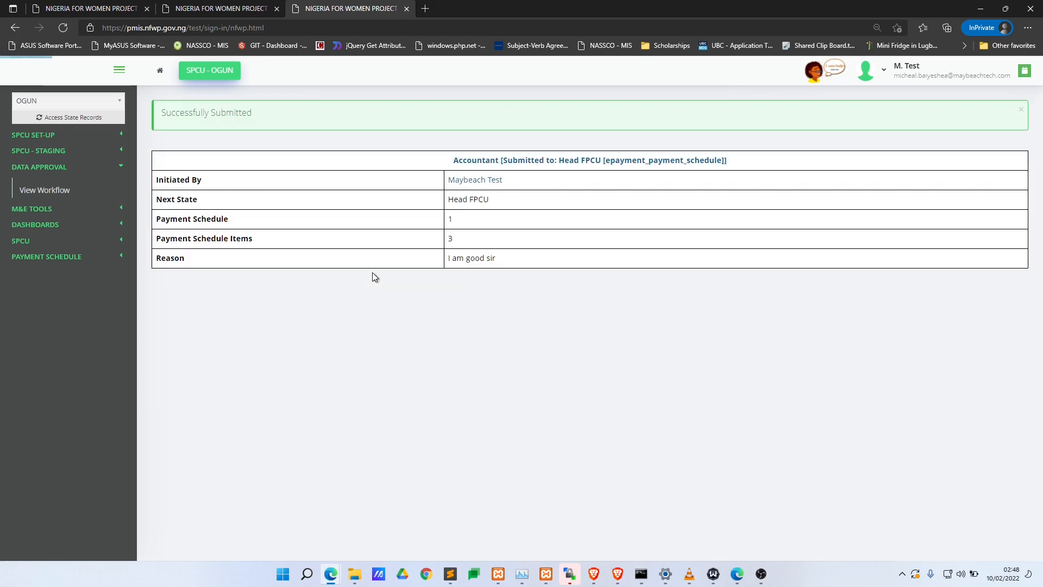
{"action": "key", "text": "alt+Tab"}
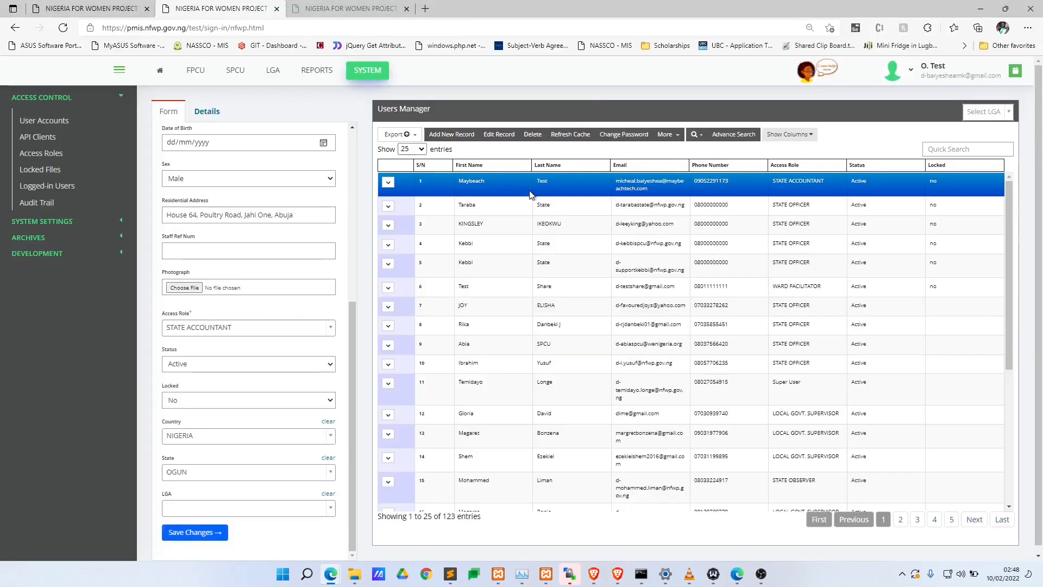
- Change the first user's Access Role to STATE HEAD FPCU and save it
{"action": "left_click", "coordinate": [499, 134]}
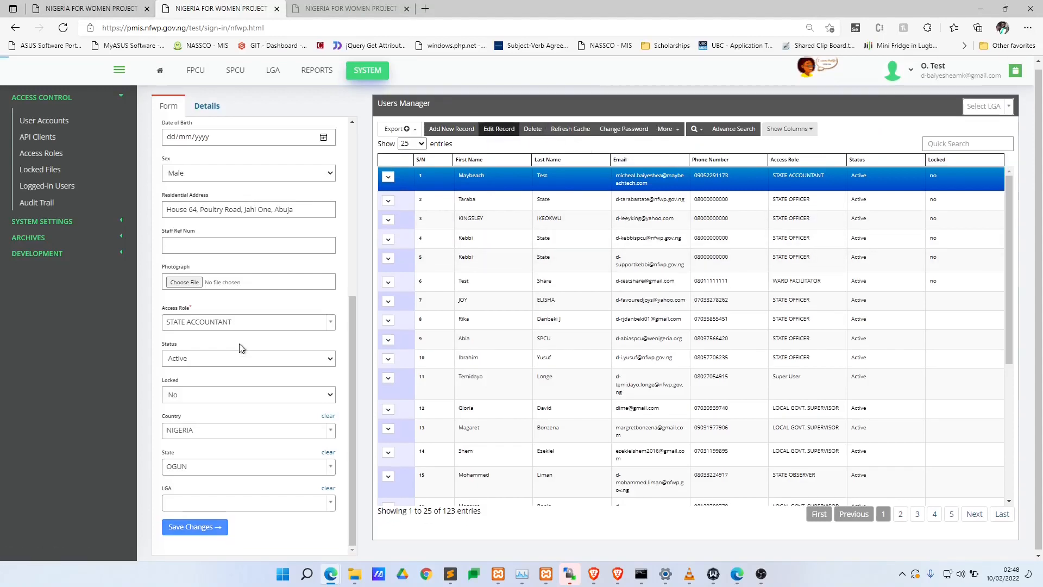
{"action": "left_click", "coordinate": [241, 326]}
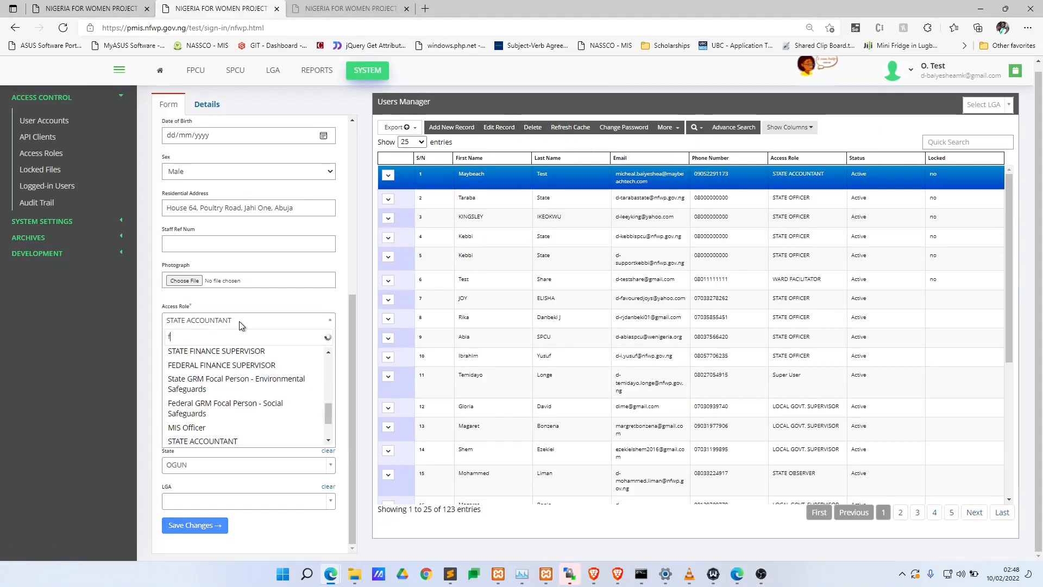
{"action": "type", "text": "fpc"}
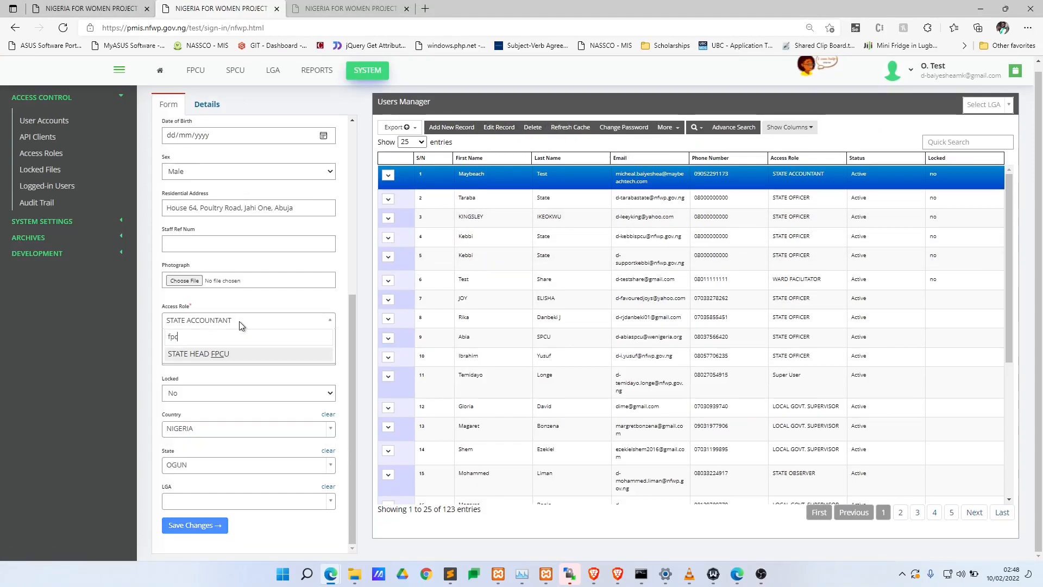
{"action": "left_click", "coordinate": [241, 357]}
{"action": "left_click", "coordinate": [214, 504]}
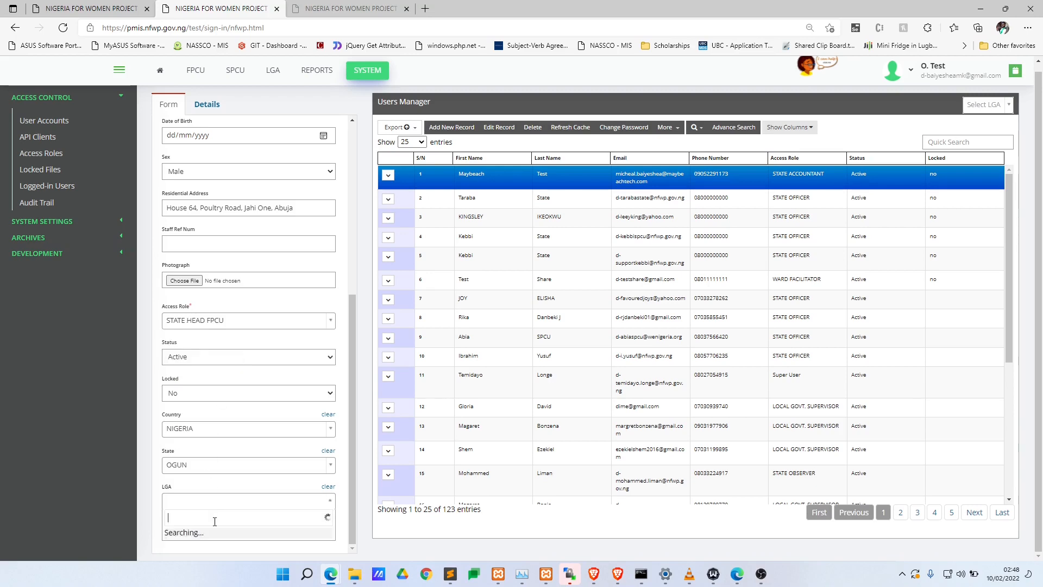
{"action": "left_click", "coordinate": [194, 524]}
{"action": "left_click", "coordinate": [195, 525]}
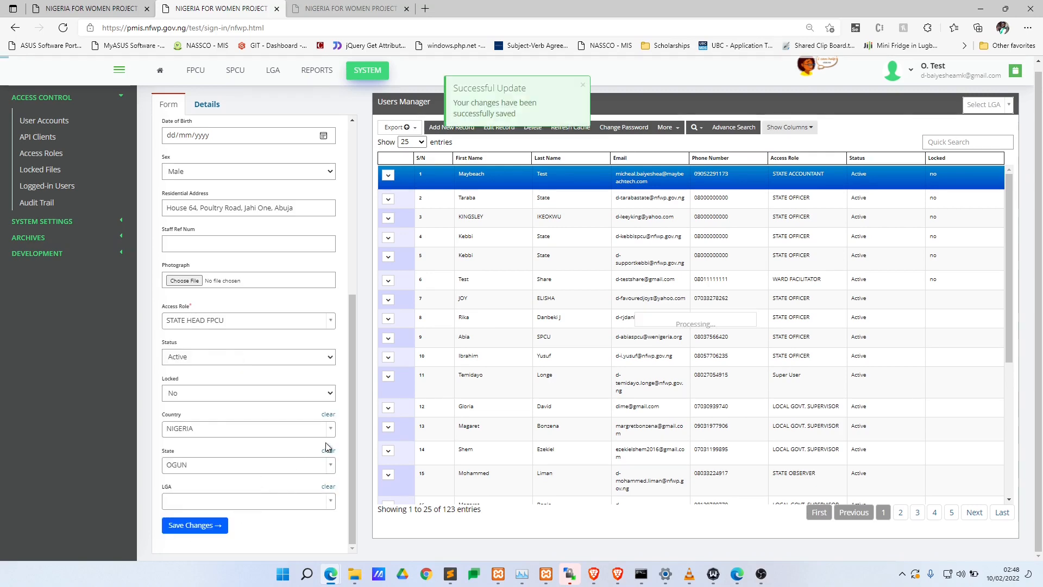
{"action": "key", "text": "alt+Tab"}
- Sign out and log back in using the Head FPCU user's copied e-mail and password
{"action": "left_click", "coordinate": [884, 73]}
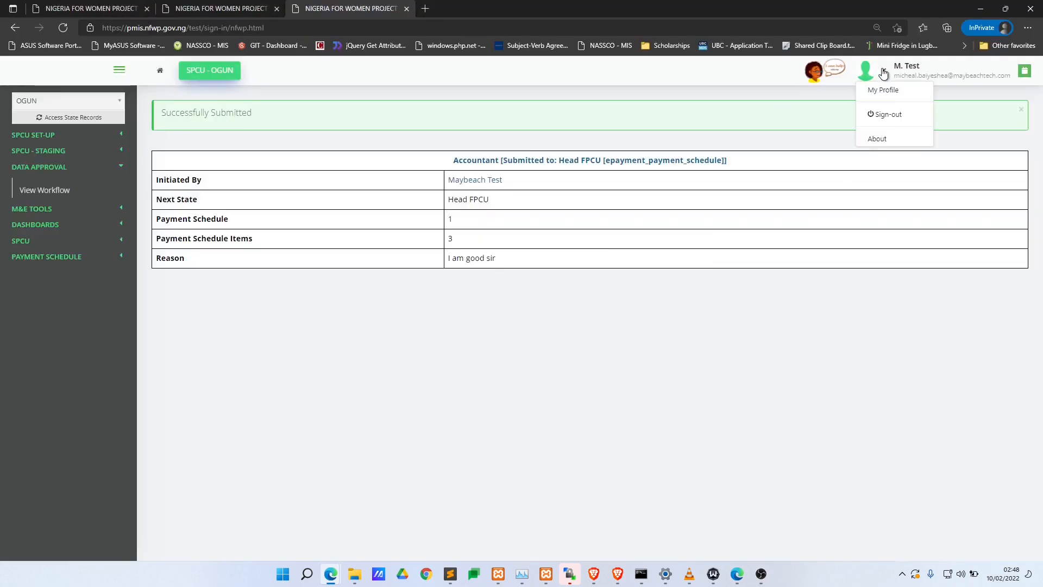
{"action": "left_click", "coordinate": [887, 113]}
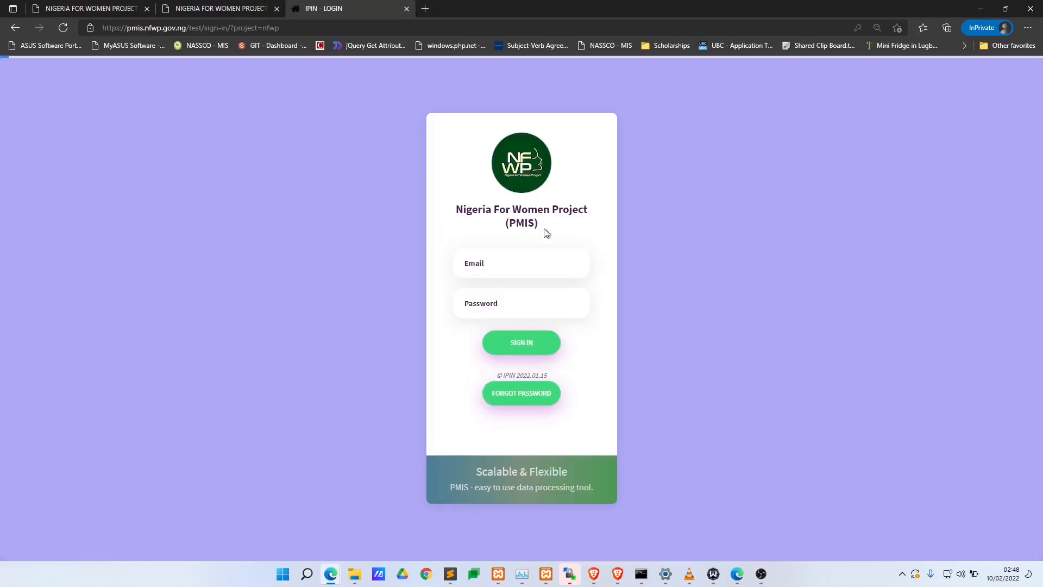
{"action": "key", "text": "alt+Tab"}
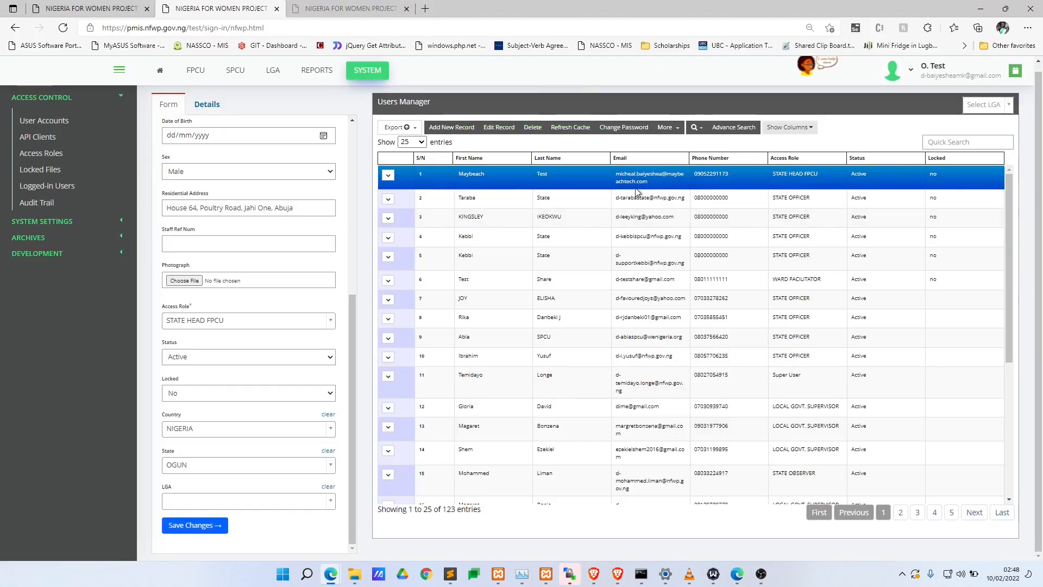
{"action": "triple_click", "coordinate": [608, 171]}
{"action": "key", "text": "ctrl+c"}
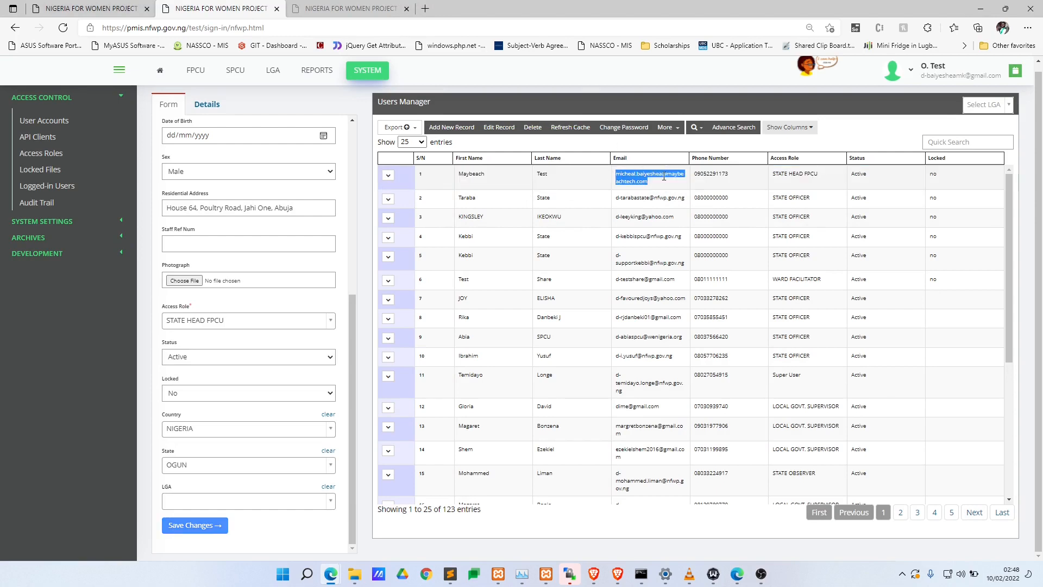
{"action": "key", "text": "alt+Tab"}
{"action": "left_click", "coordinate": [502, 268]}
{"action": "key", "text": "ctrl+v"}
{"action": "key", "text": "Tab"}
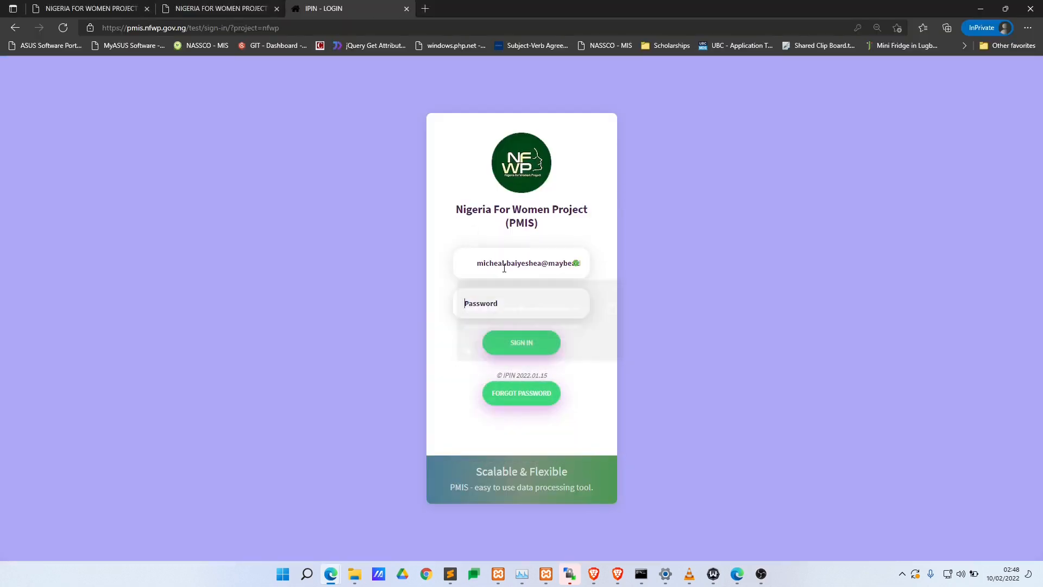
{"action": "type", "text": "•••••••"}
{"action": "key", "text": "Return"}
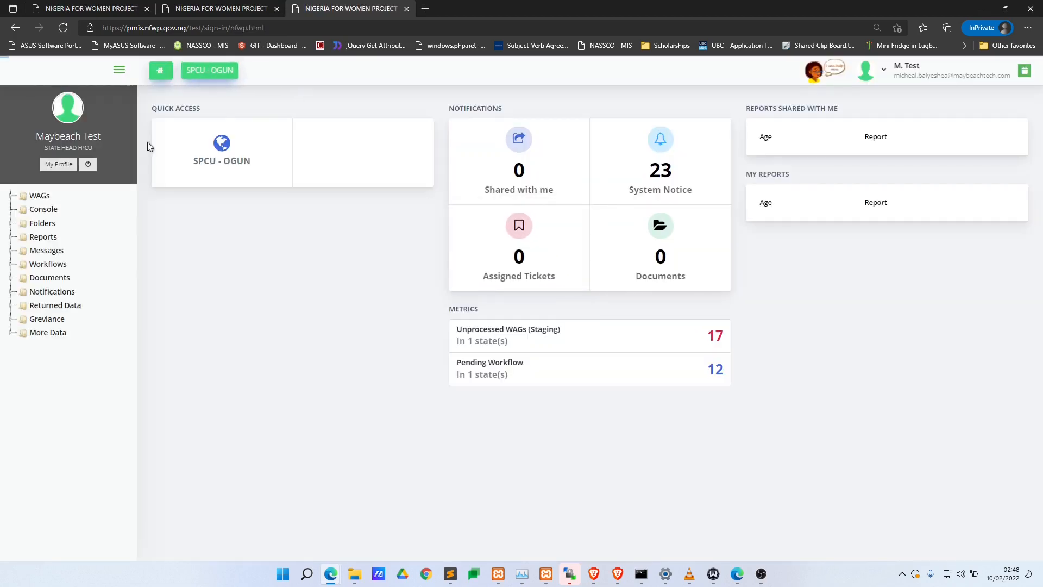
- From SPCU - OGUN, go to Data Approval > View Workflow and open workflow #38
{"action": "left_click_drag", "start_coordinate": [33, 150], "coordinate": [93, 146]}
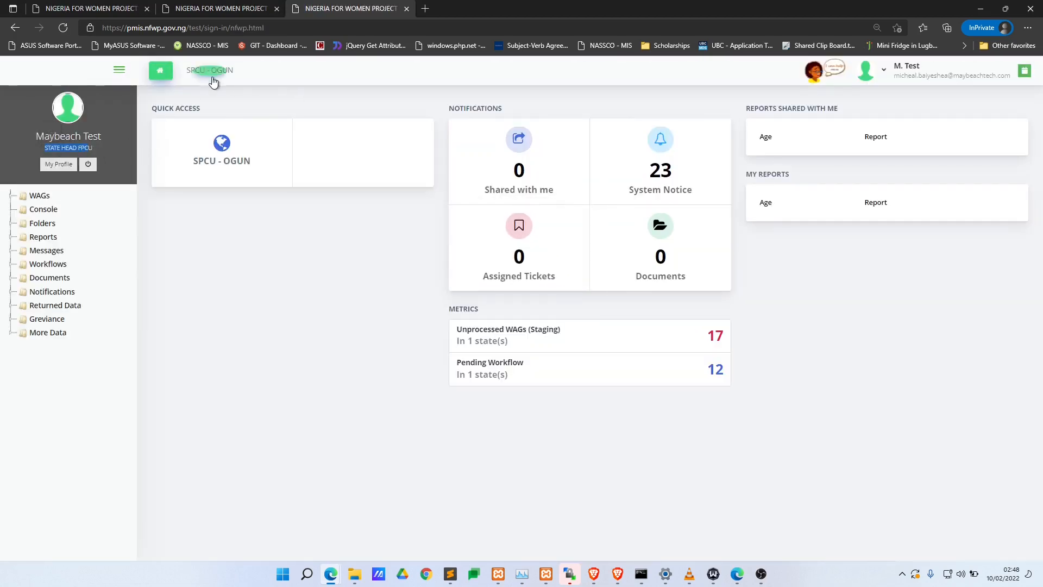
{"action": "left_click", "coordinate": [223, 70]}
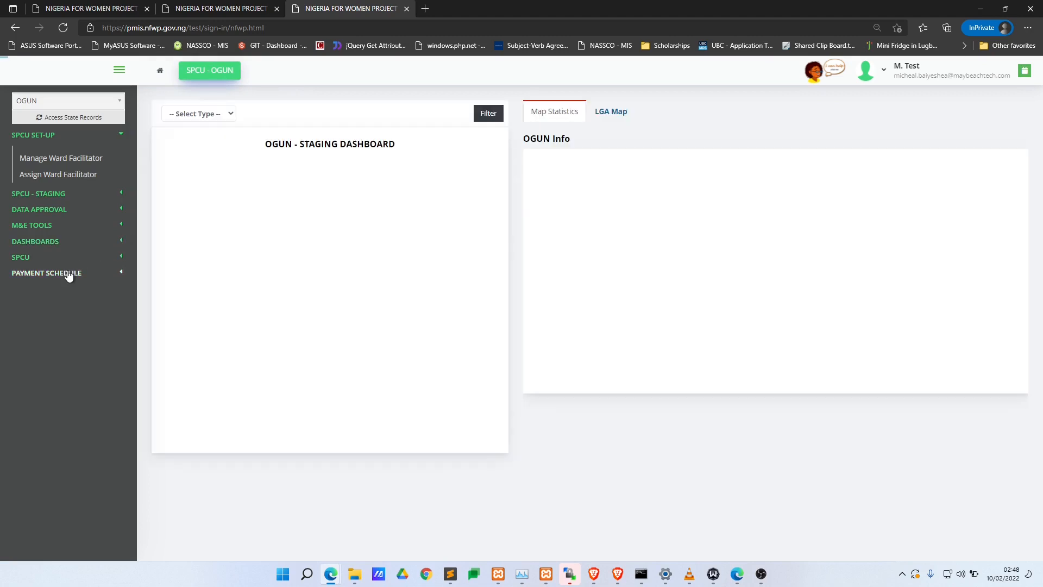
{"action": "left_click", "coordinate": [77, 207]}
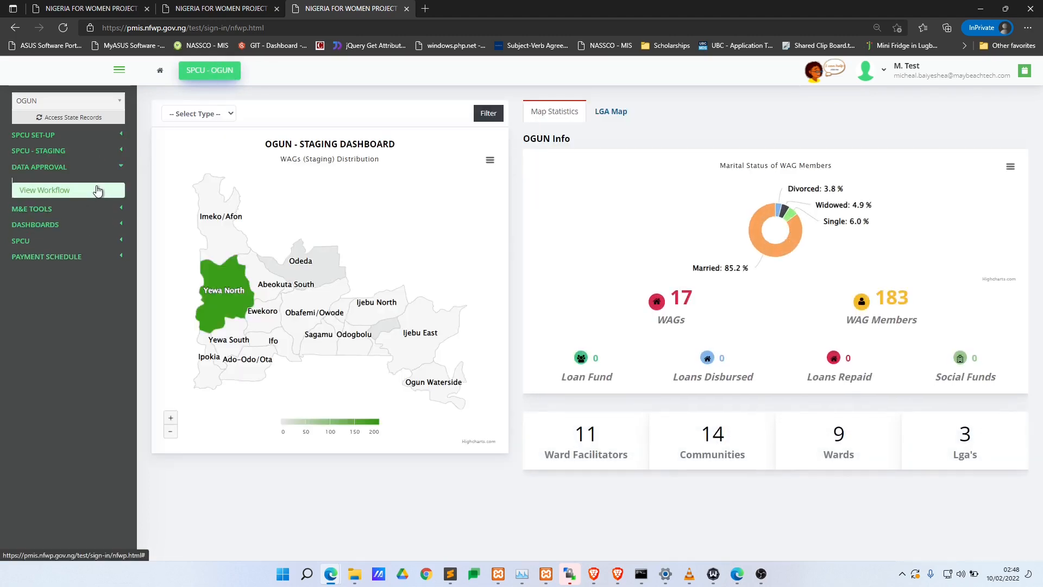
{"action": "left_click", "coordinate": [97, 190]}
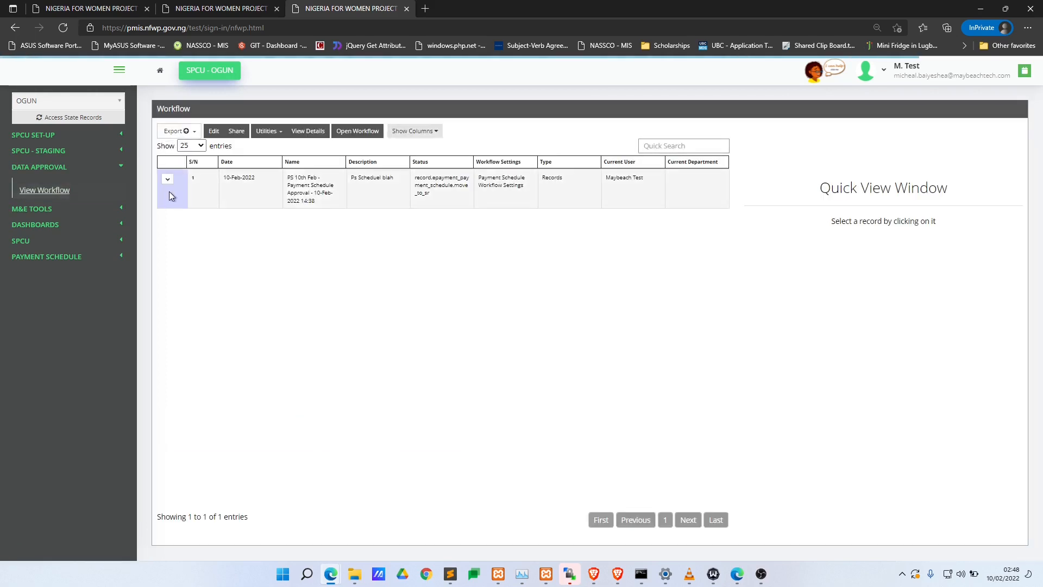
{"action": "left_click", "coordinate": [355, 188]}
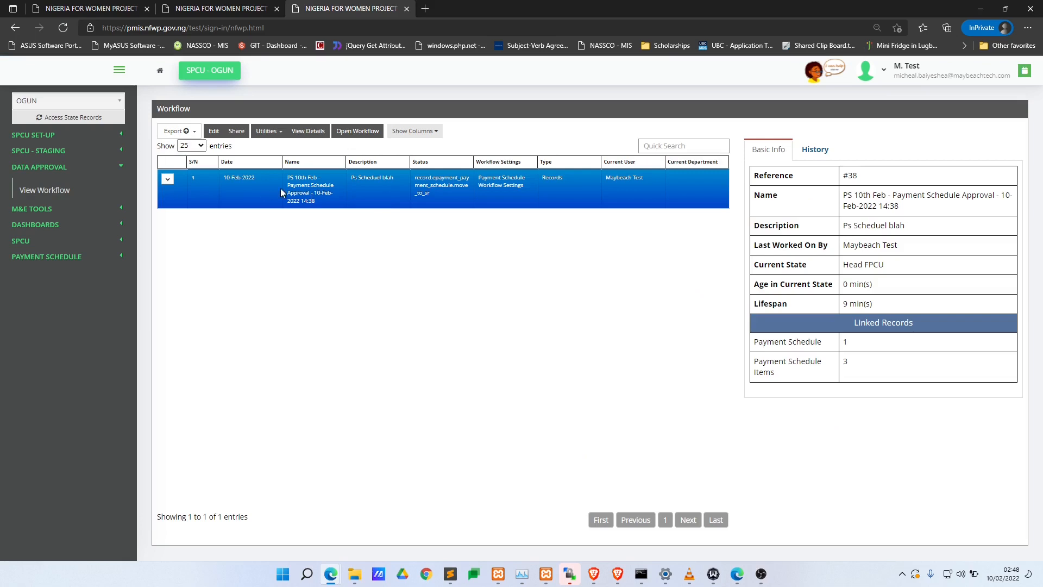
{"action": "left_click", "coordinate": [381, 132]}
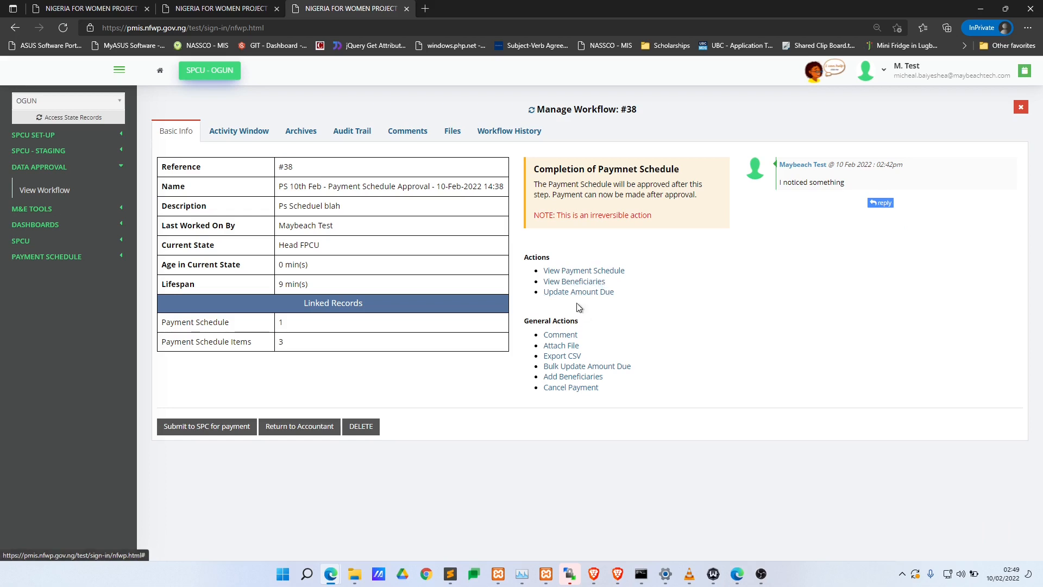
- Review the schedule's beneficiaries and Advance Search fields, then return to Basic Info
{"action": "left_click_drag", "start_coordinate": [534, 170], "coordinate": [625, 194]}
{"action": "left_click", "coordinate": [607, 189]}
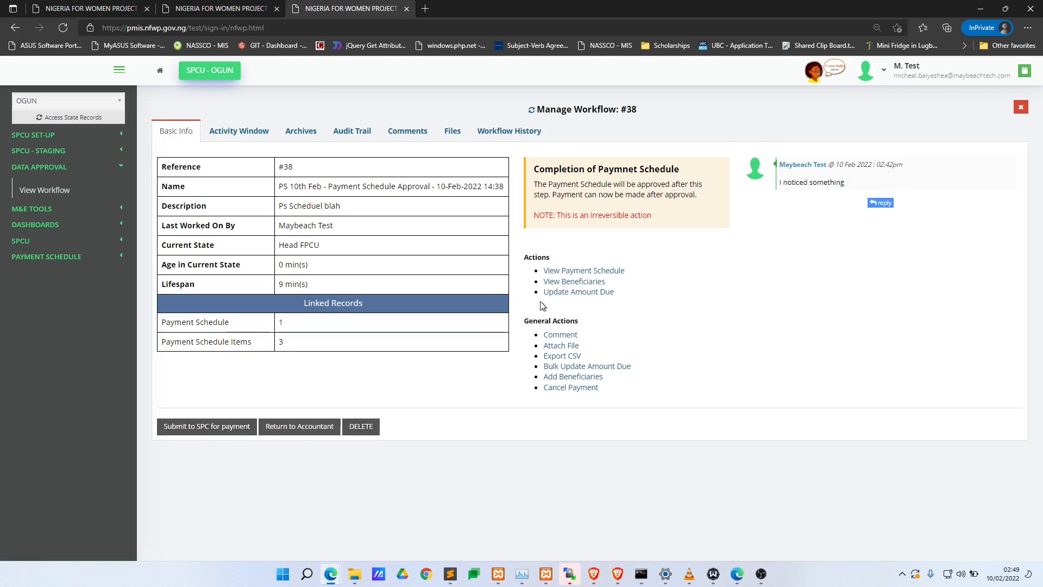
{"action": "left_click", "coordinate": [574, 282]}
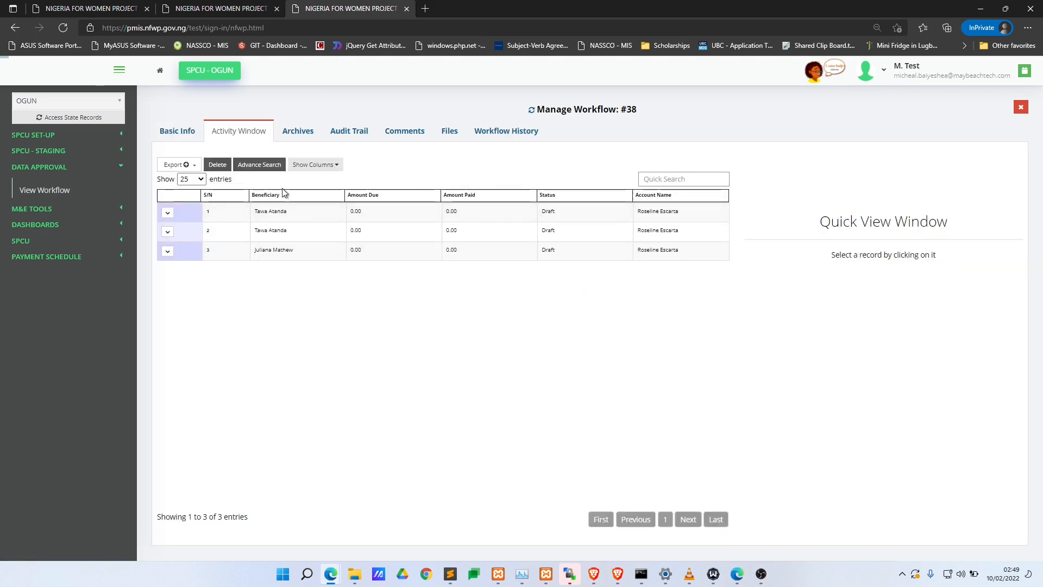
{"action": "left_click", "coordinate": [249, 166]}
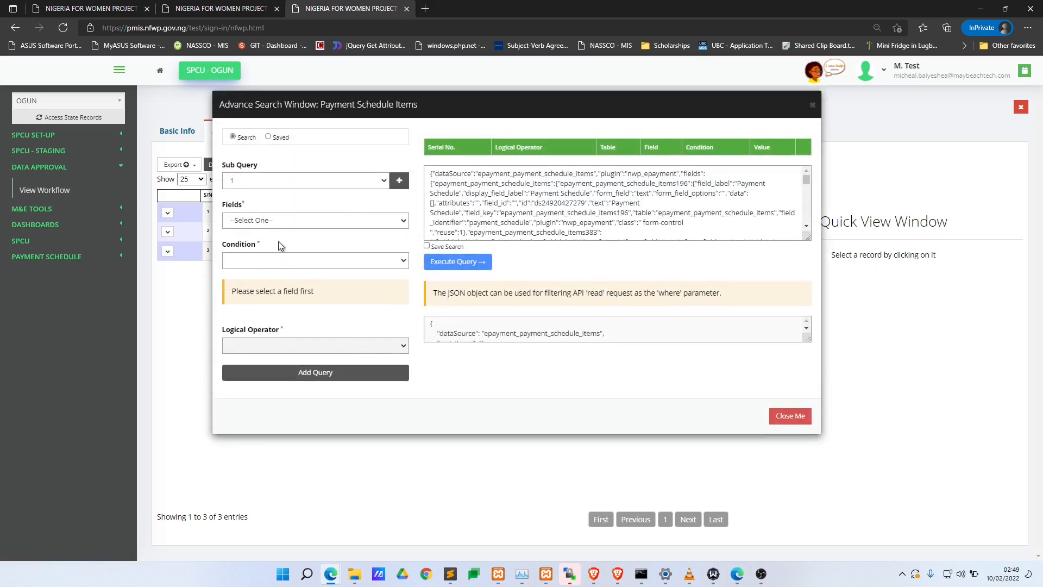
{"action": "left_click", "coordinate": [308, 222]}
{"action": "scroll", "coordinate": [325, 354], "scroll_direction": "down", "scroll_amount": 1}
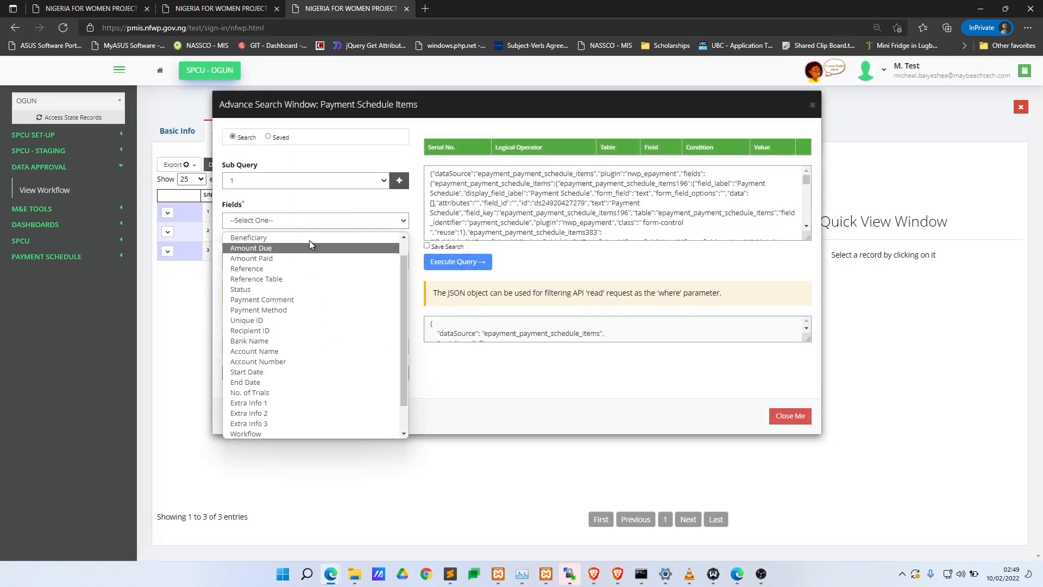
{"action": "left_click", "coordinate": [190, 321]}
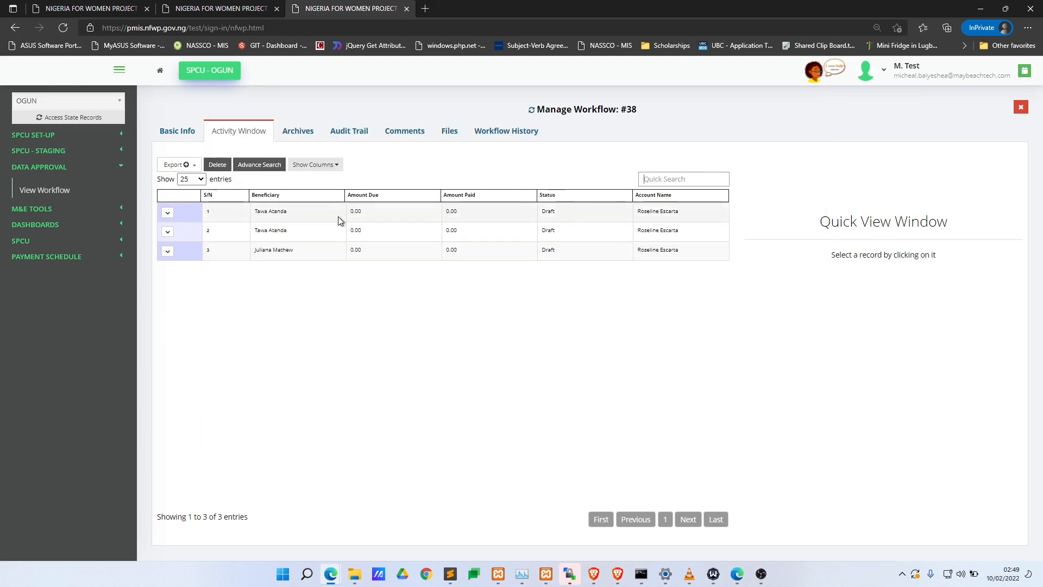
{"action": "left_click", "coordinate": [190, 135]}
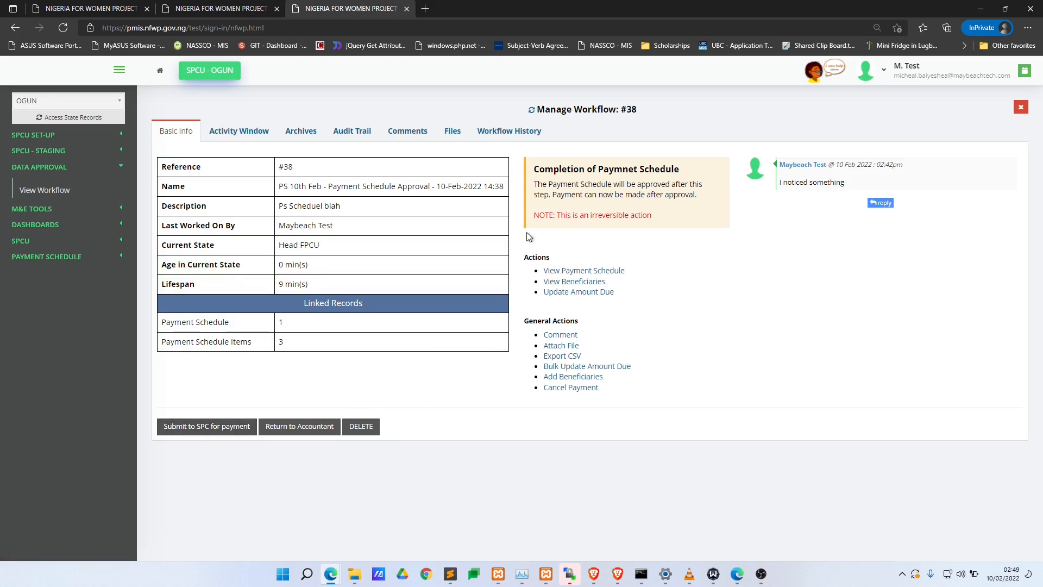
- Submit workflow #38 to the SPC for payment with the reason 'All good'
{"action": "left_click_drag", "start_coordinate": [551, 173], "coordinate": [648, 197]}
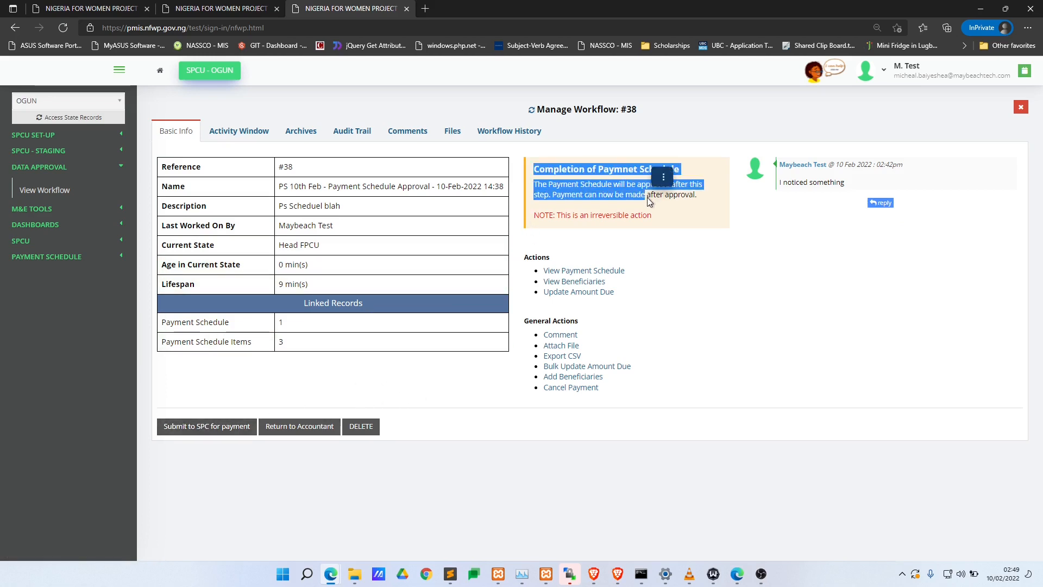
{"action": "left_click", "coordinate": [649, 198]}
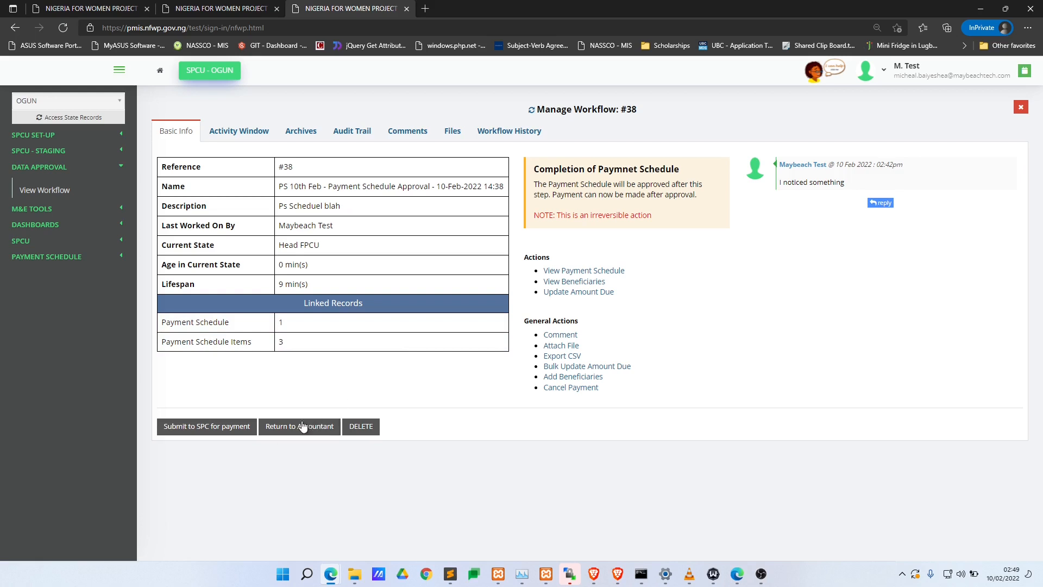
{"action": "left_click", "coordinate": [220, 426]}
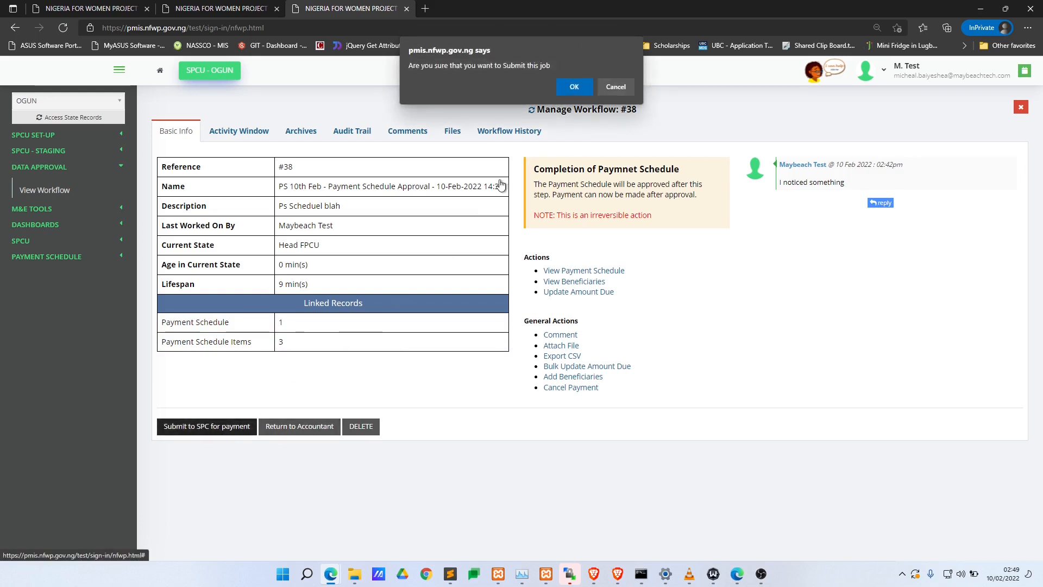
{"action": "left_click", "coordinate": [575, 87]}
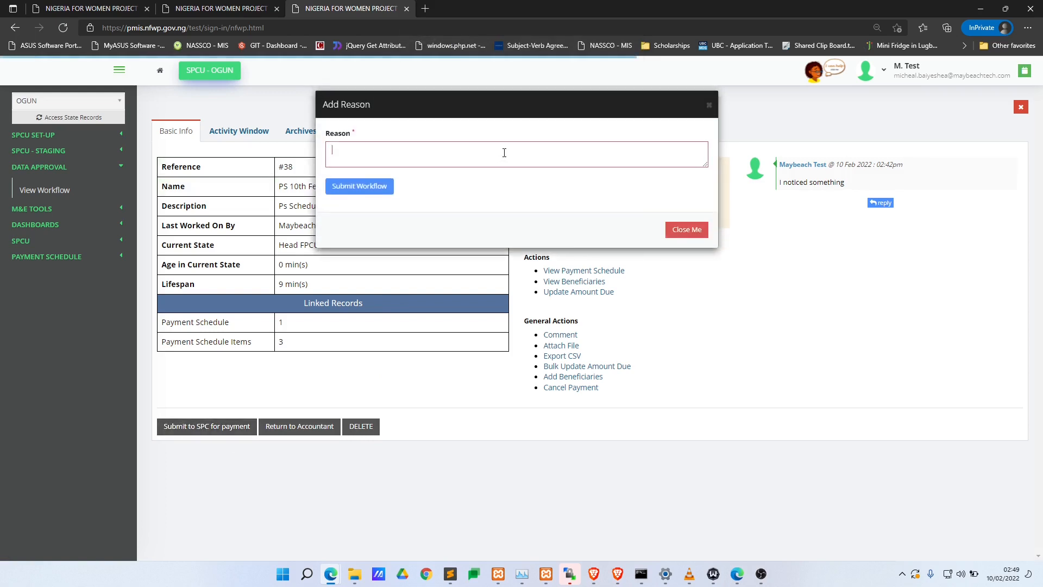
{"action": "type", "text": "All good"}
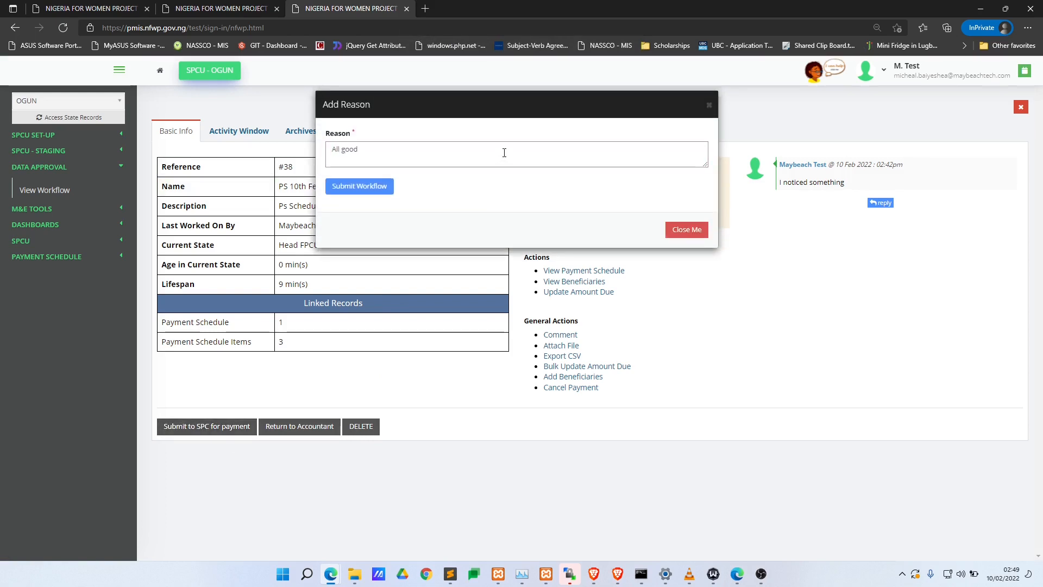
{"action": "left_click", "coordinate": [344, 187]}
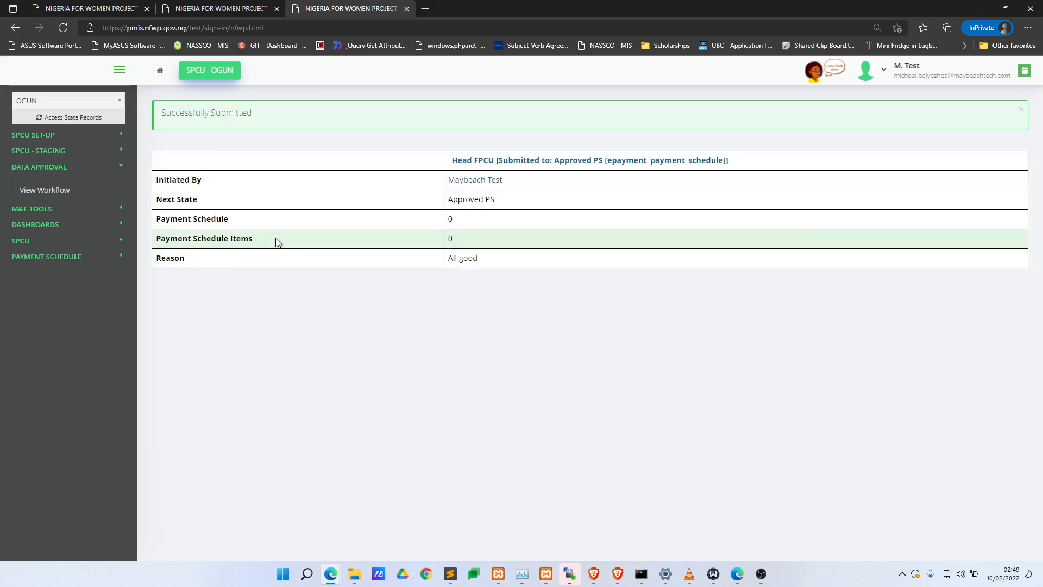
- In Users Manager, change the first user's Access Role to STATE SPC and save it
{"action": "key", "text": "alt+Tab"}
{"action": "key", "text": "alt+Tab"}
{"action": "key", "text": "alt+Tab"}
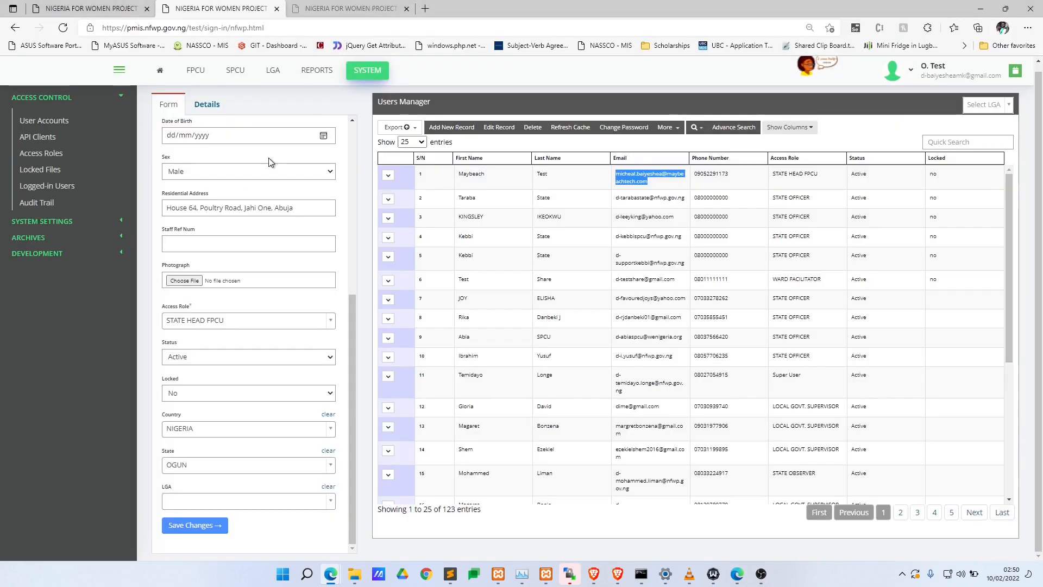
{"action": "left_click", "coordinate": [517, 185]}
{"action": "left_click", "coordinate": [486, 132]}
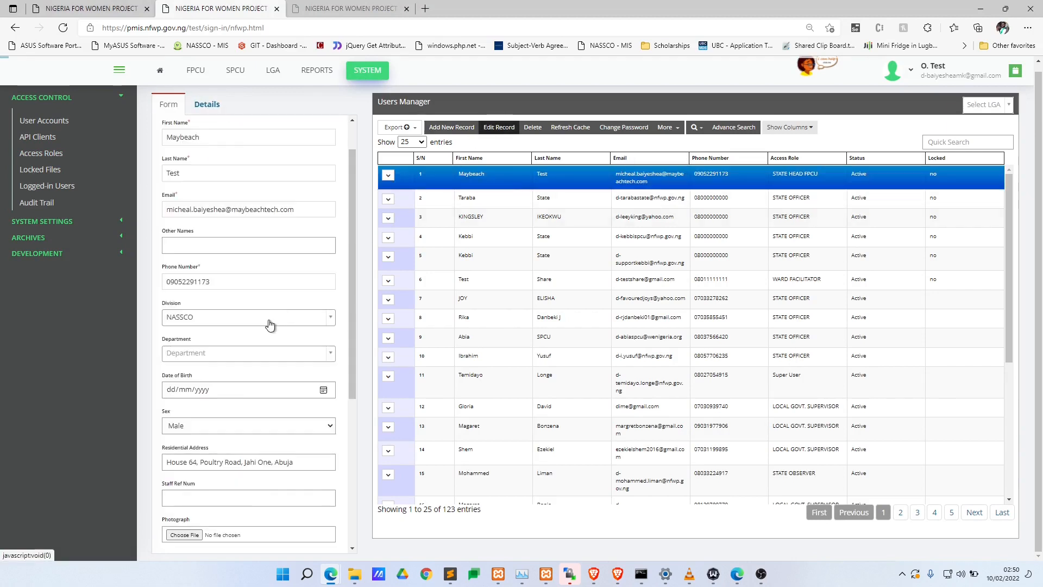
{"action": "scroll", "coordinate": [268, 324], "scroll_direction": "down", "scroll_amount": 5}
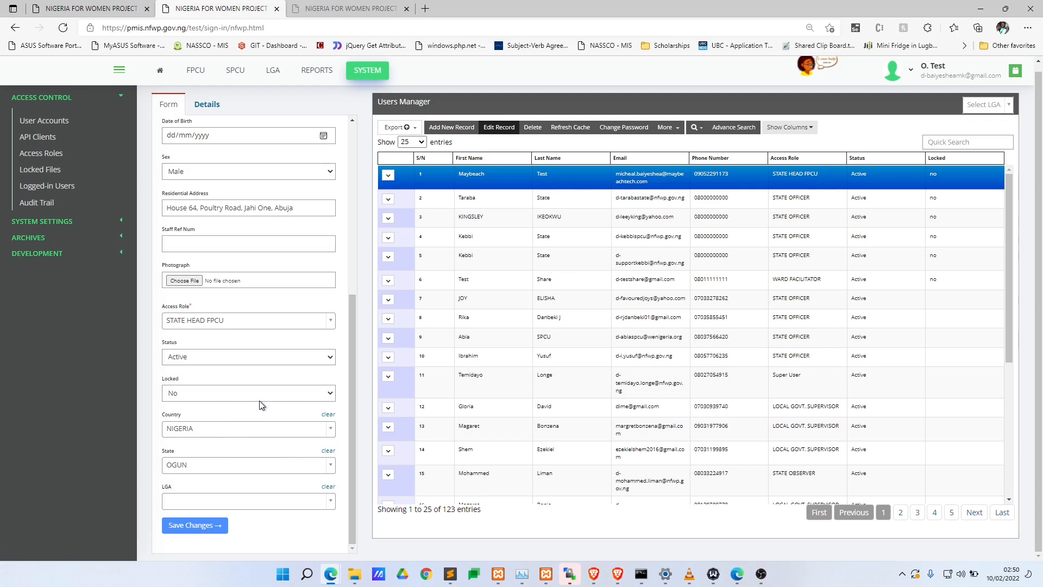
{"action": "left_click", "coordinate": [265, 322]}
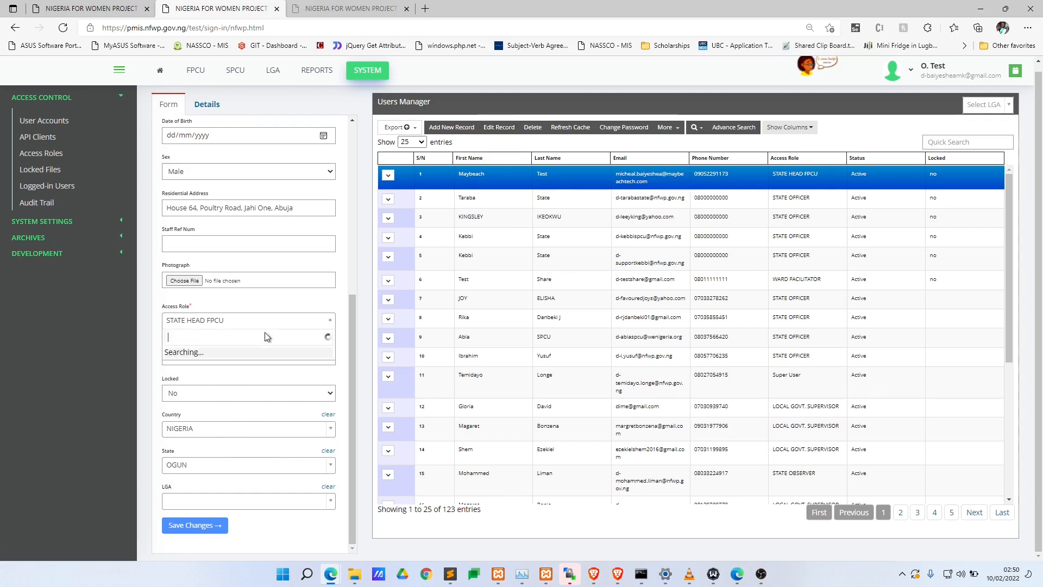
{"action": "scroll", "coordinate": [250, 413], "scroll_direction": "down", "scroll_amount": 2}
{"action": "scroll", "coordinate": [247, 418], "scroll_direction": "up", "scroll_amount": 3}
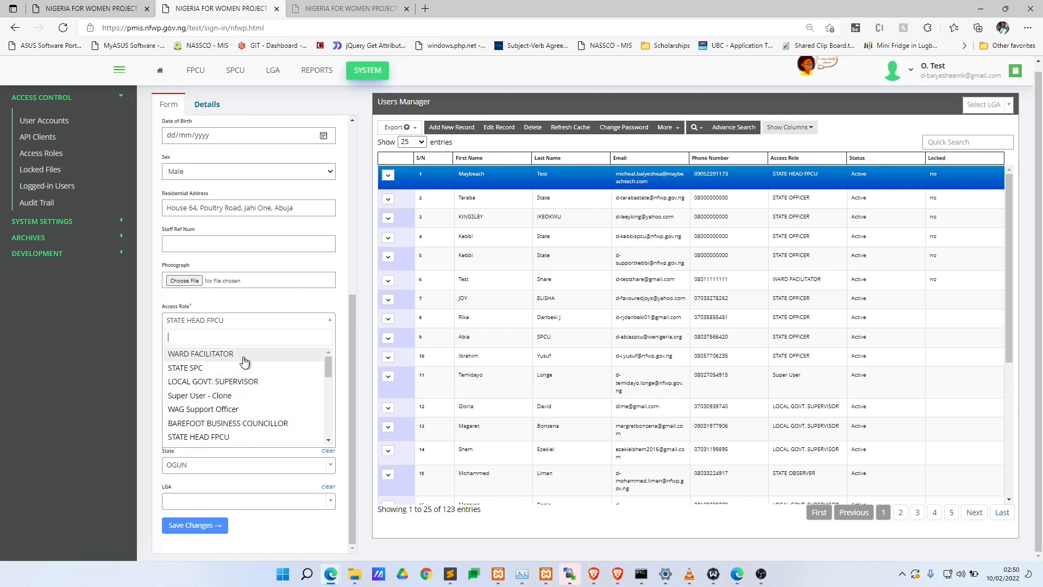
{"action": "left_click", "coordinate": [255, 368]}
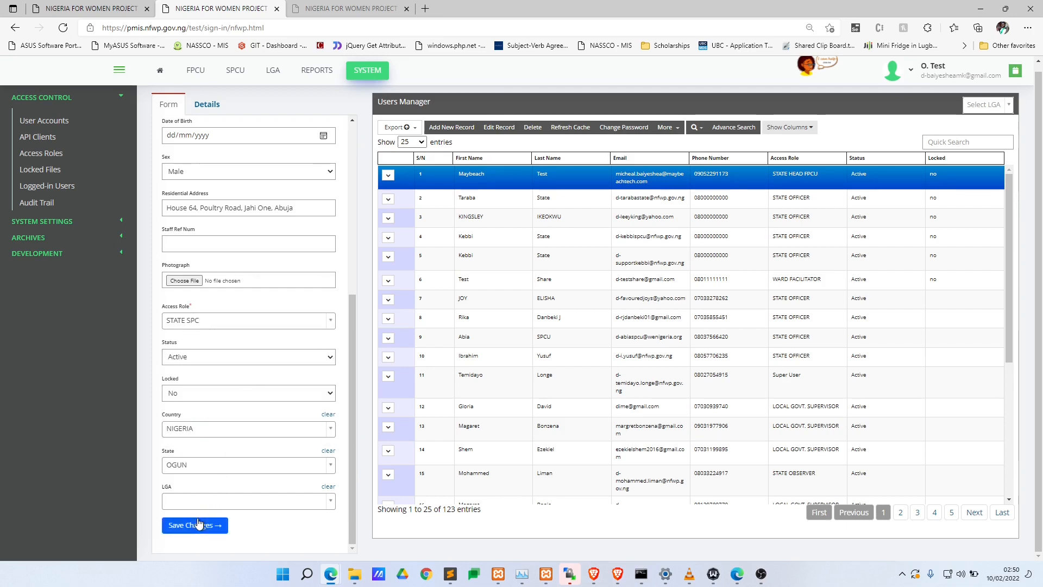
{"action": "left_click", "coordinate": [199, 525]}
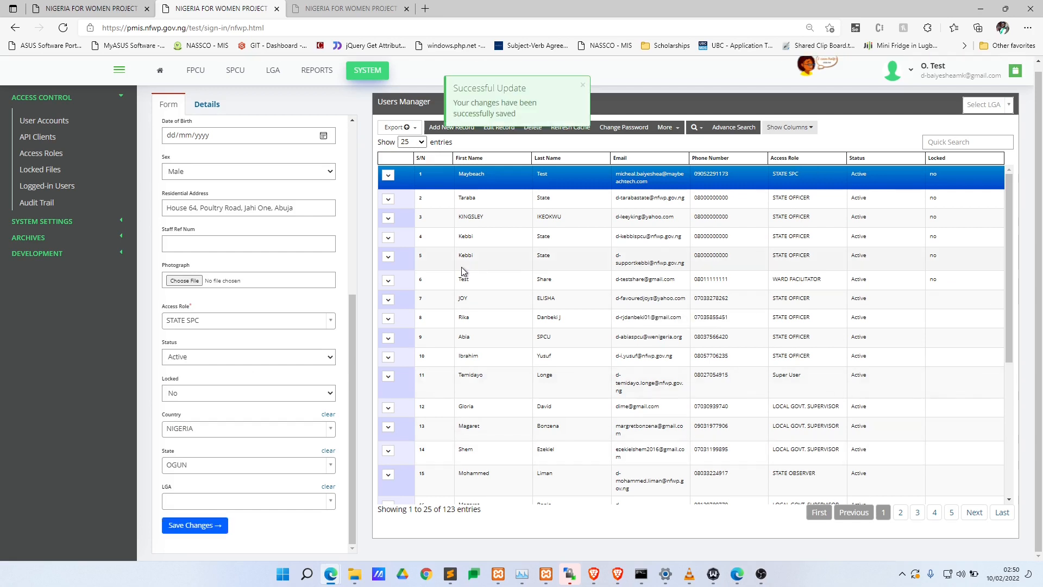
{"action": "key", "text": "alt+Tab"}
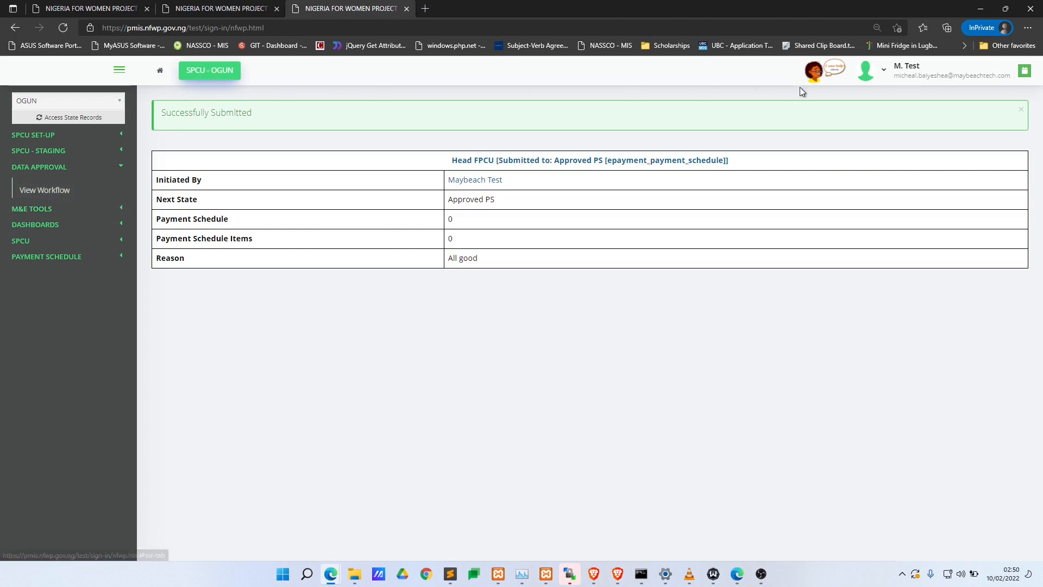
- Sign out, then sign back in as the State SPC with the saved e-mail and password
{"action": "left_click", "coordinate": [872, 69]}
{"action": "left_click", "coordinate": [880, 113]}
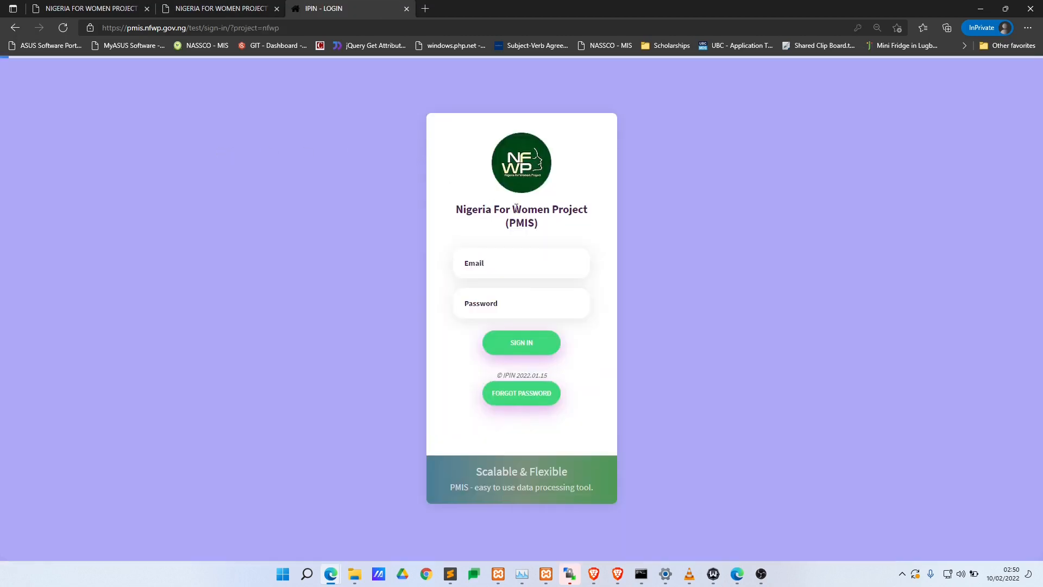
{"action": "left_click", "coordinate": [509, 283]}
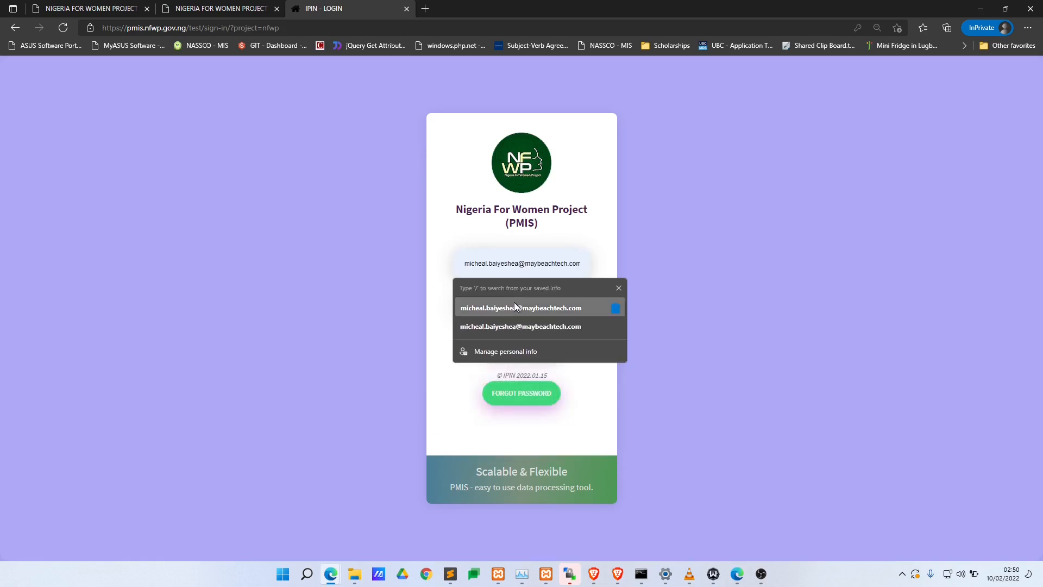
{"action": "left_click", "coordinate": [521, 305]}
{"action": "left_click", "coordinate": [521, 298]}
{"action": "type", "text": "•••"}
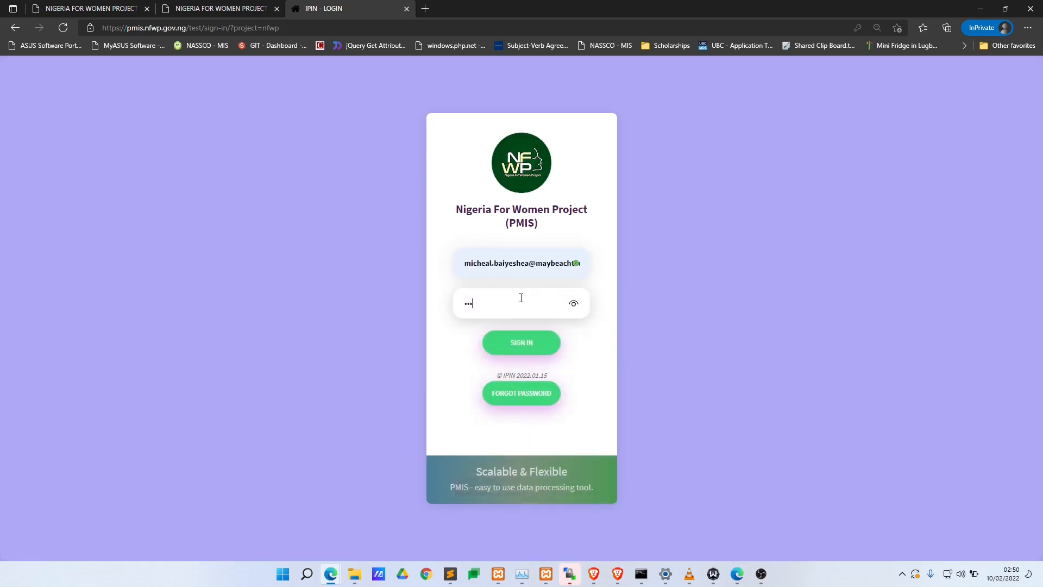
{"action": "key", "text": "Return"}
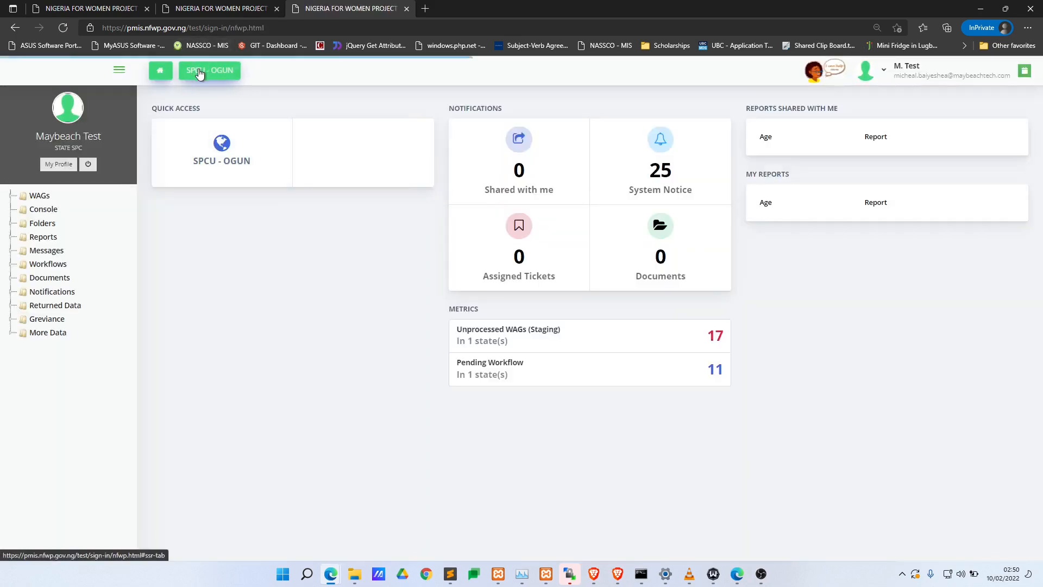
- In SPCU - OGUN, open View Workflow and preview workflow #38, PS 10th Feb, now Approved PS
{"action": "left_click", "coordinate": [202, 70]}
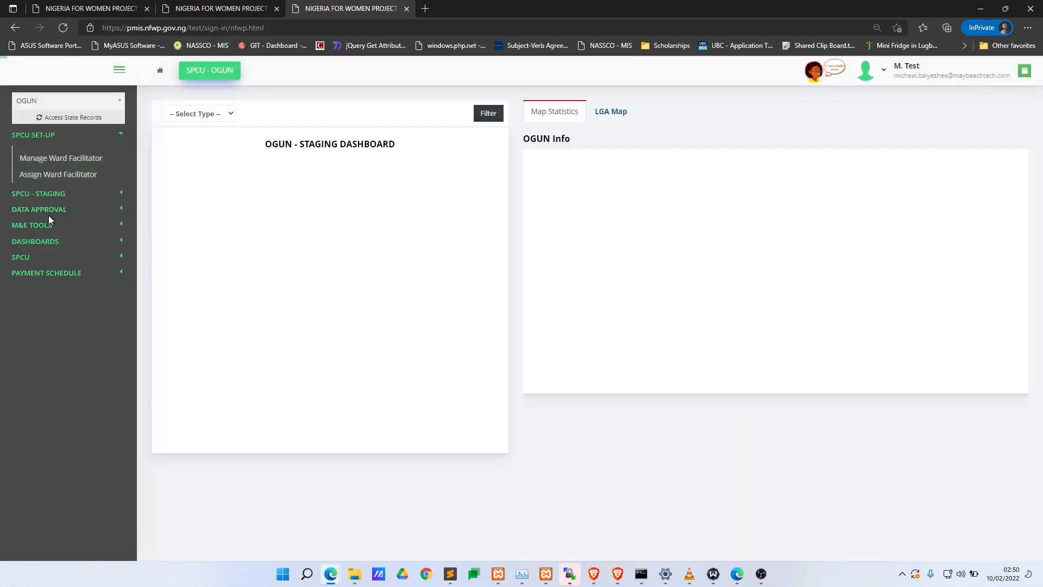
{"action": "left_click", "coordinate": [48, 213]}
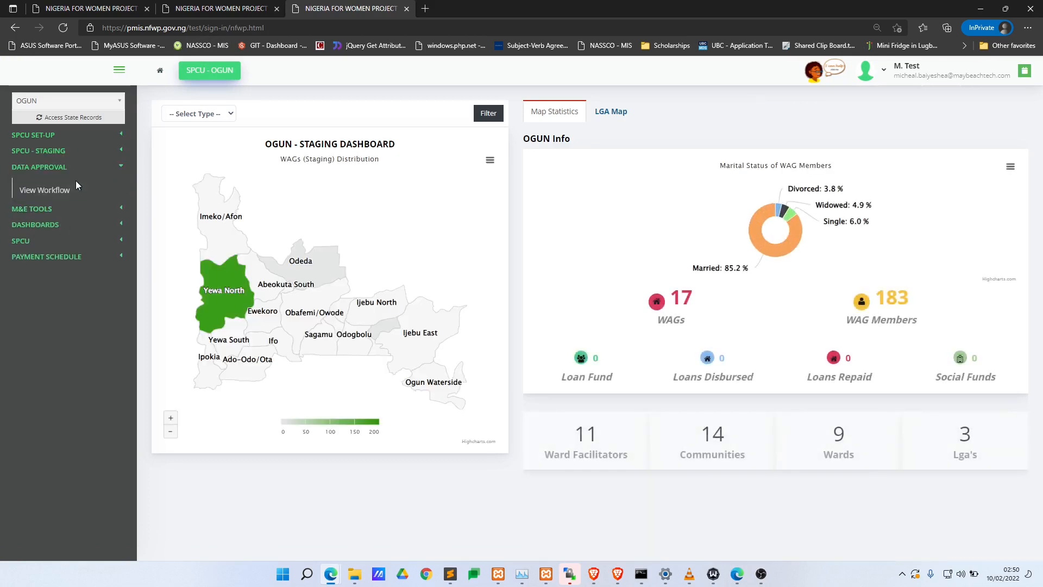
{"action": "left_click", "coordinate": [48, 190]}
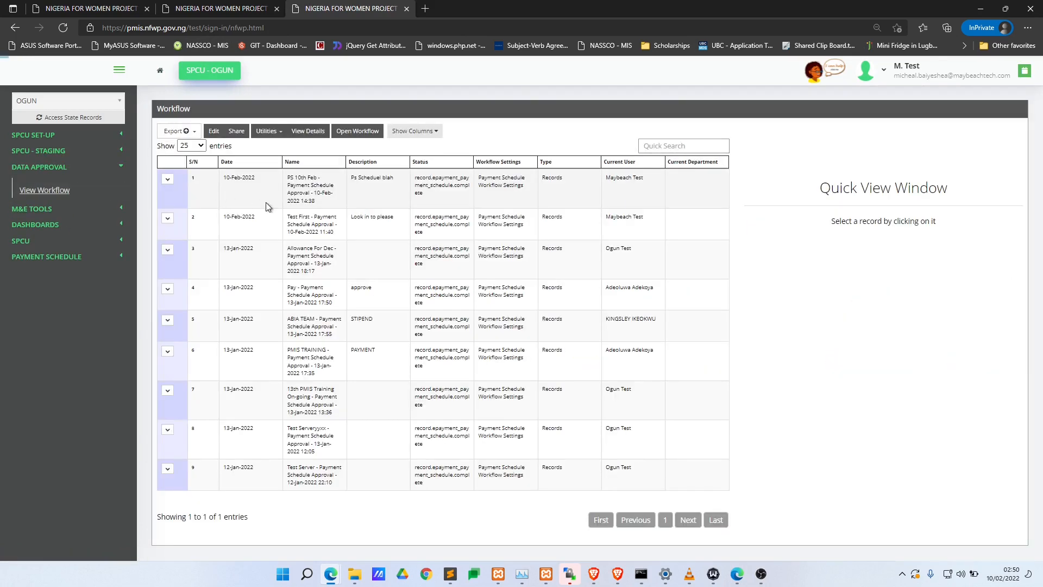
{"action": "left_click", "coordinate": [386, 194]}
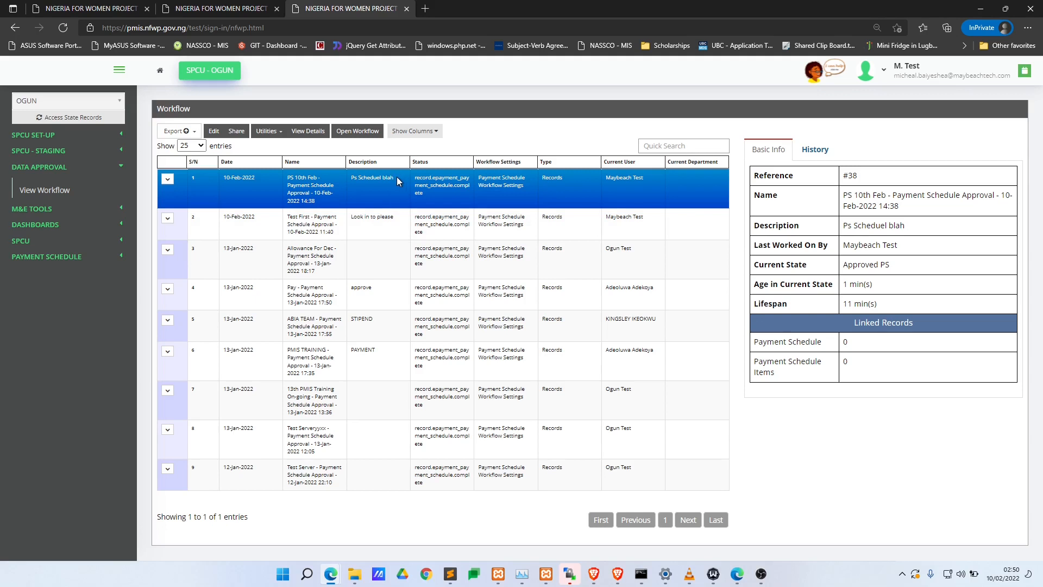
{"action": "left_click_drag", "start_coordinate": [397, 177], "coordinate": [349, 181]}
{"action": "left_click", "coordinate": [434, 190]}
{"action": "left_click", "coordinate": [82, 256]}
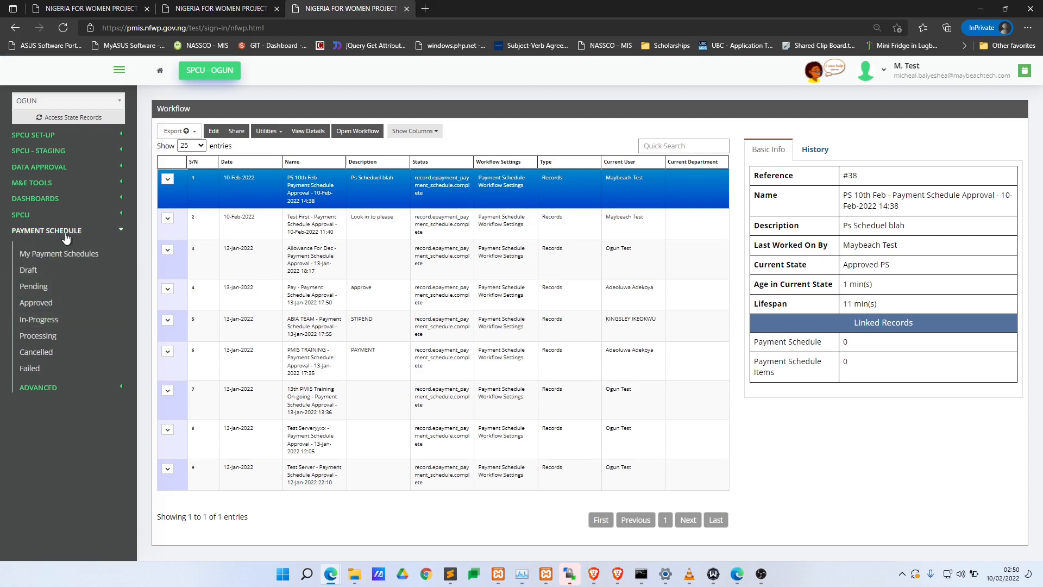
- List the Approved payment schedules and preview the PS 10th Feb schedule details
{"action": "left_click", "coordinate": [87, 291]}
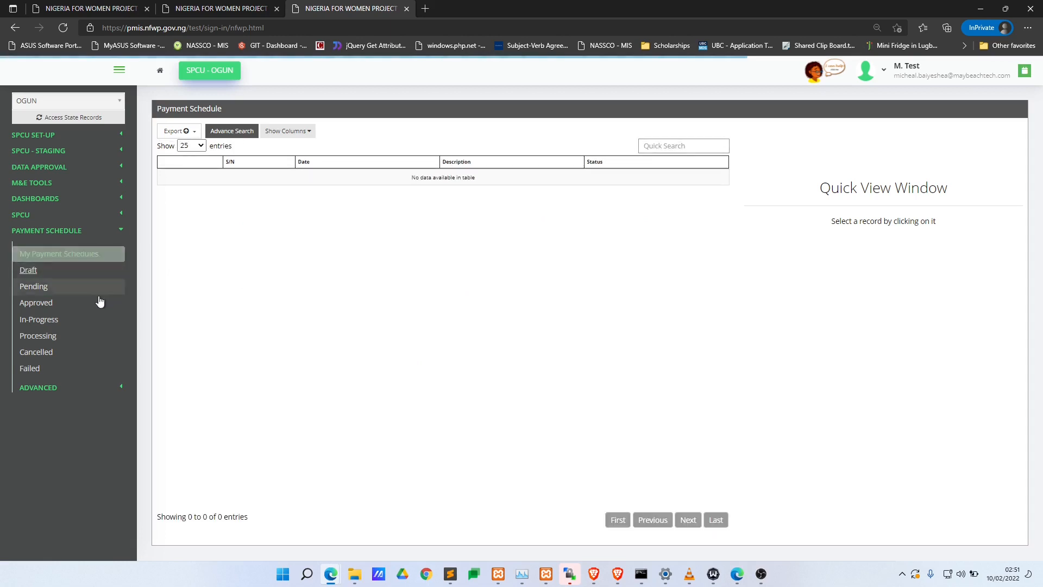
{"action": "left_click", "coordinate": [90, 309]}
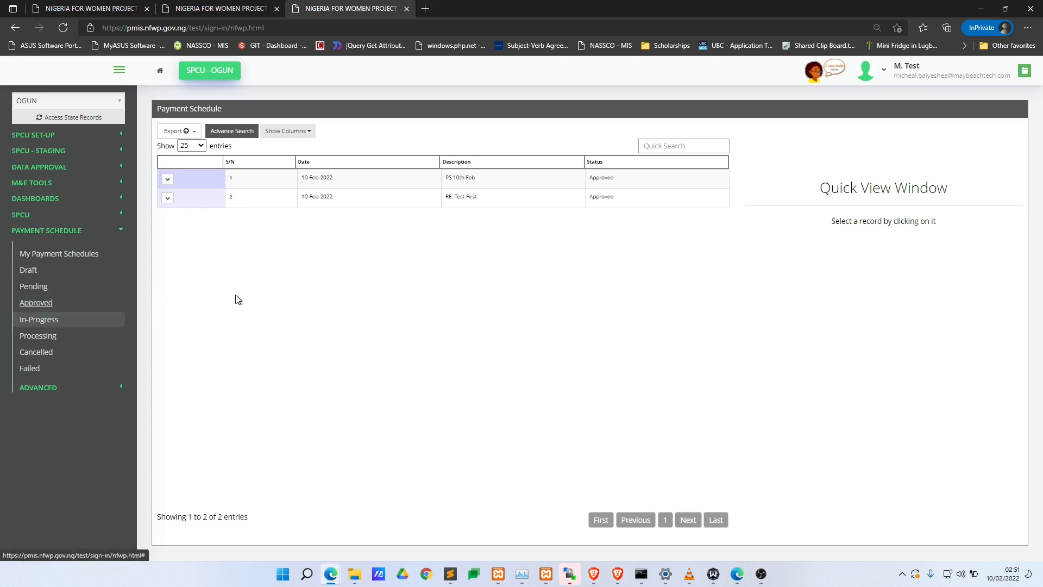
{"action": "left_click", "coordinate": [474, 177]}
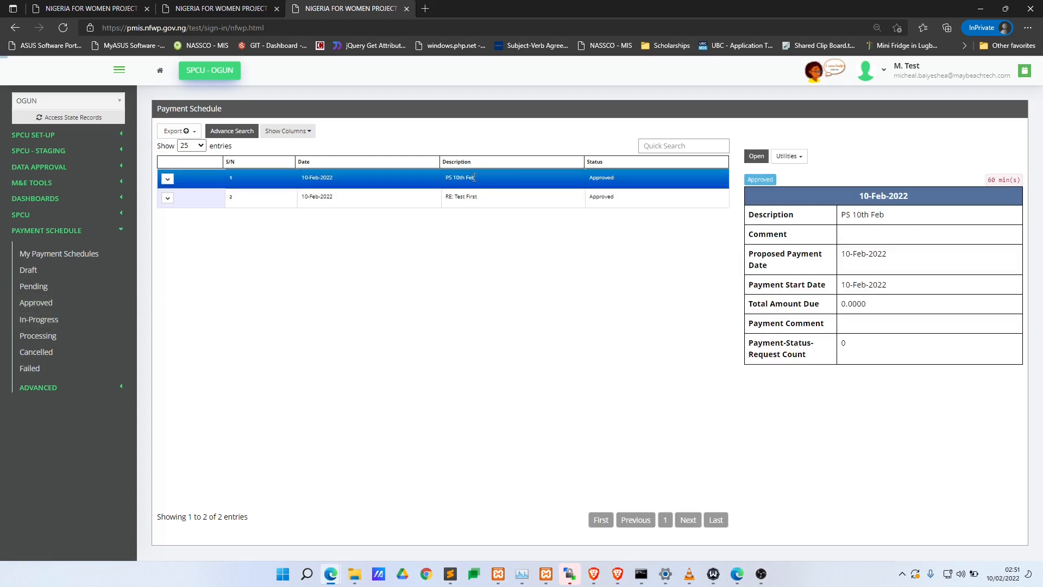
{"action": "triple_click", "coordinate": [447, 184]}
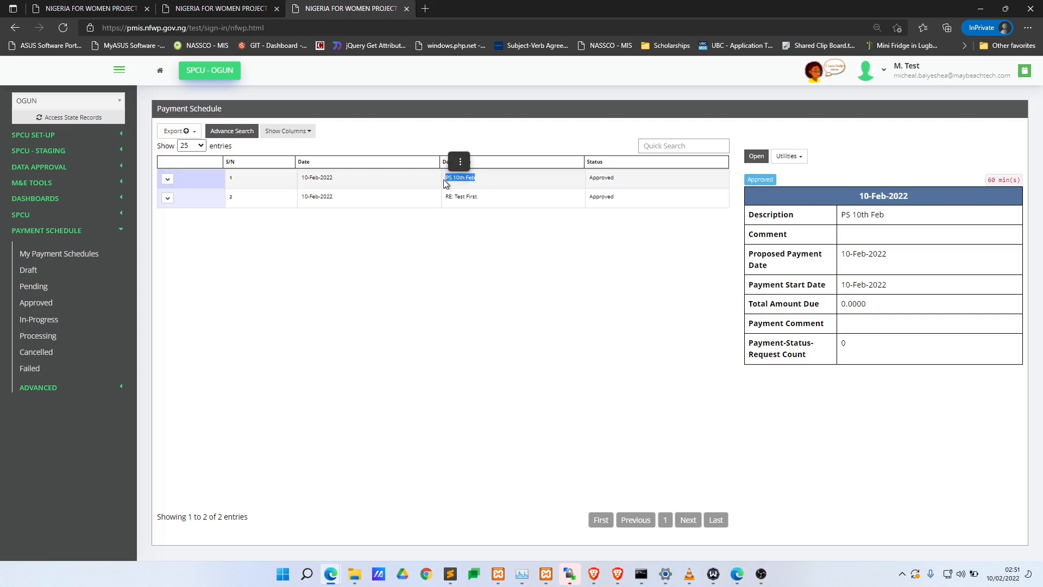
{"action": "left_click", "coordinate": [481, 181]}
{"action": "left_click", "coordinate": [435, 182]}
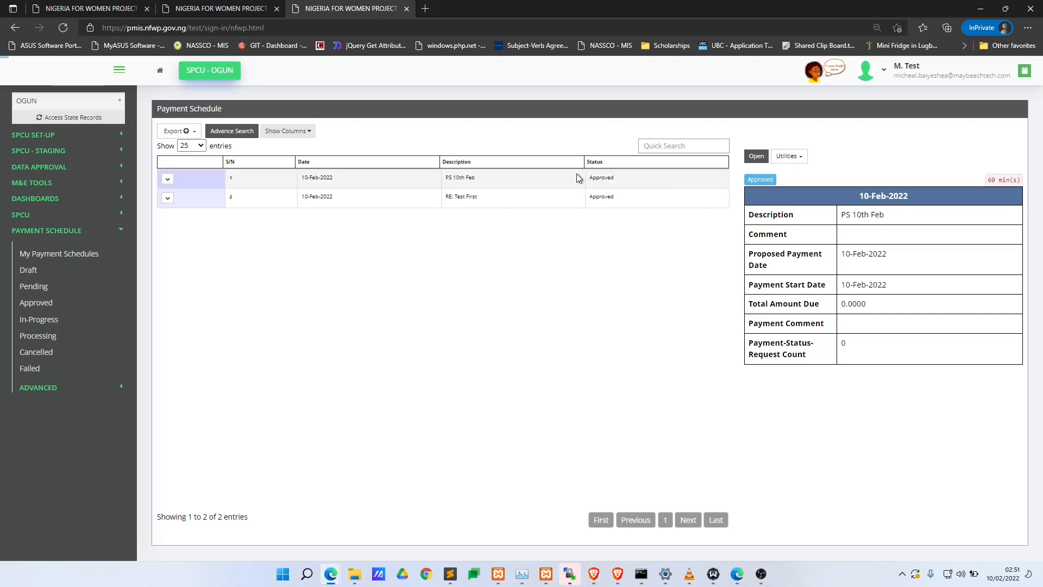
- Open Payment Schedule #6, PS 10th Feb, to review its tasks, actions and 'All good' comment
{"action": "left_click", "coordinate": [695, 177]}
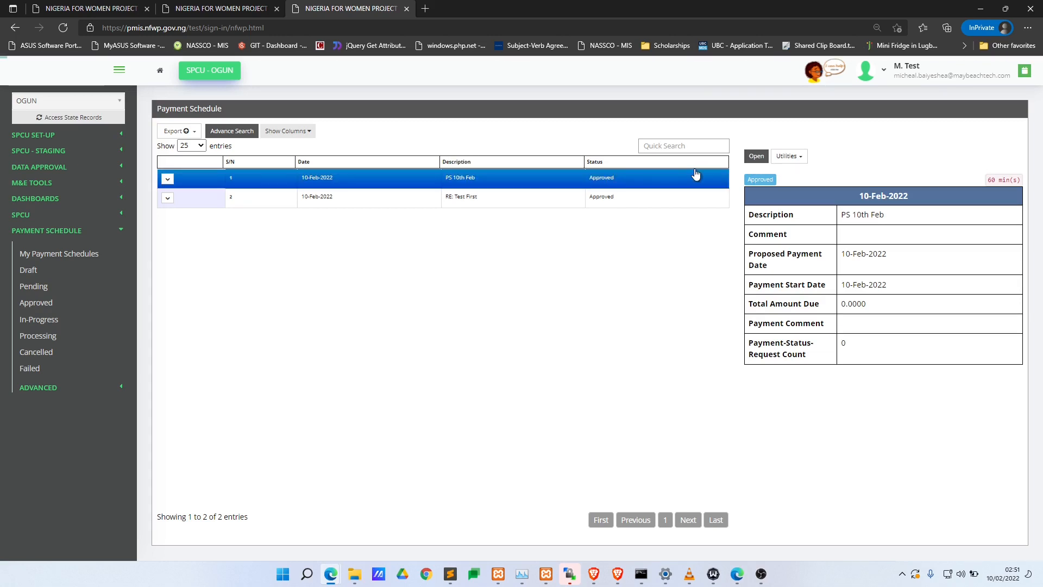
{"action": "left_click", "coordinate": [754, 158]}
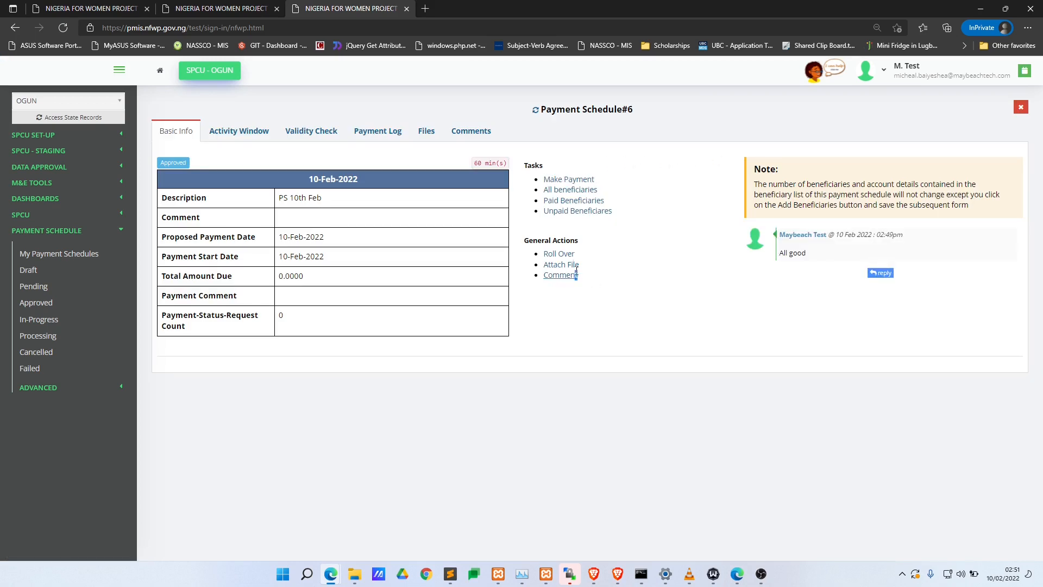
{"action": "left_click_drag", "start_coordinate": [577, 273], "coordinate": [654, 185]}
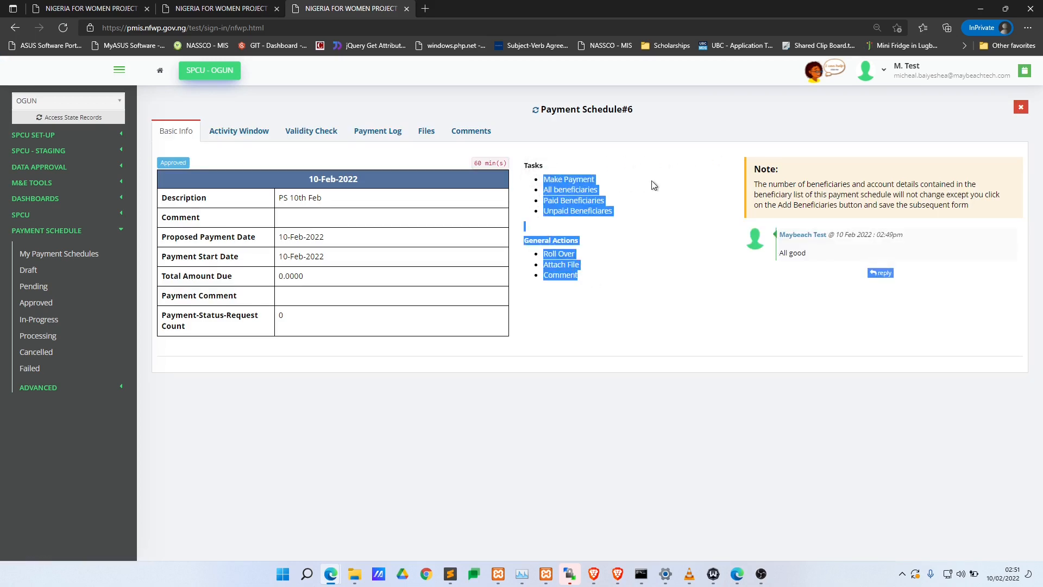
{"action": "left_click", "coordinate": [653, 185]}
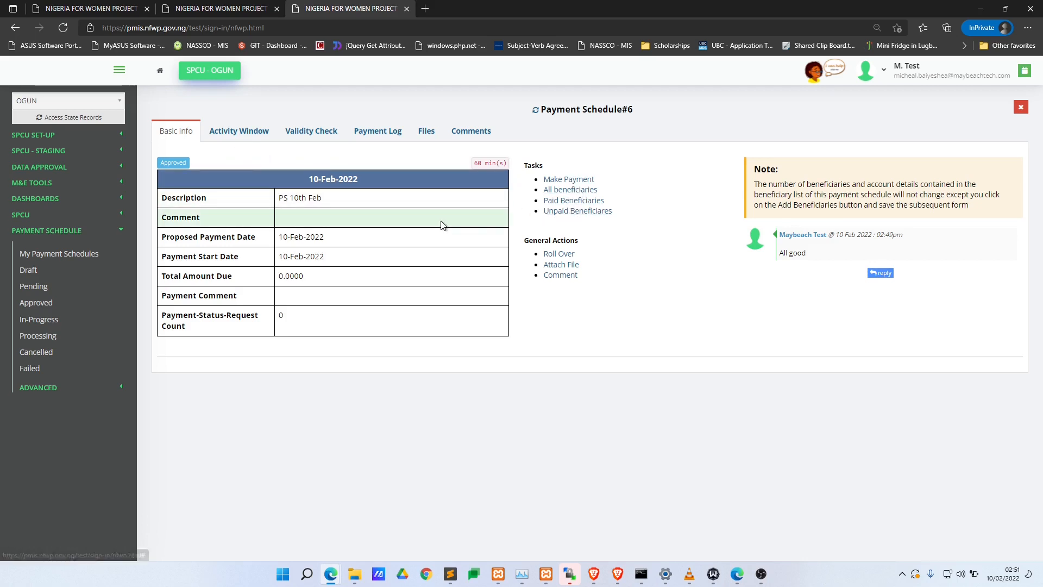
{"action": "left_click", "coordinate": [570, 191]}
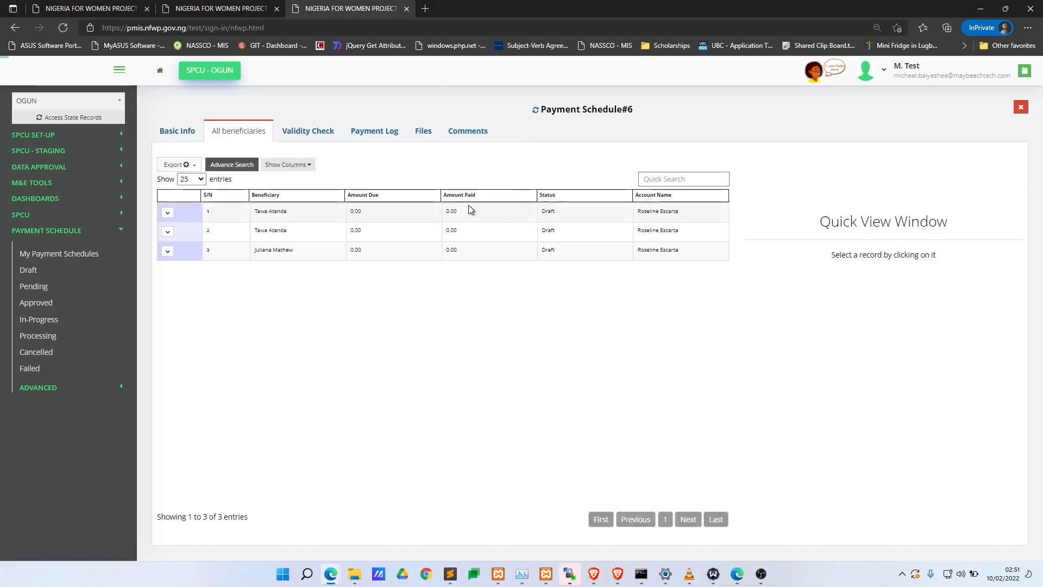
{"action": "left_click", "coordinate": [353, 216]}
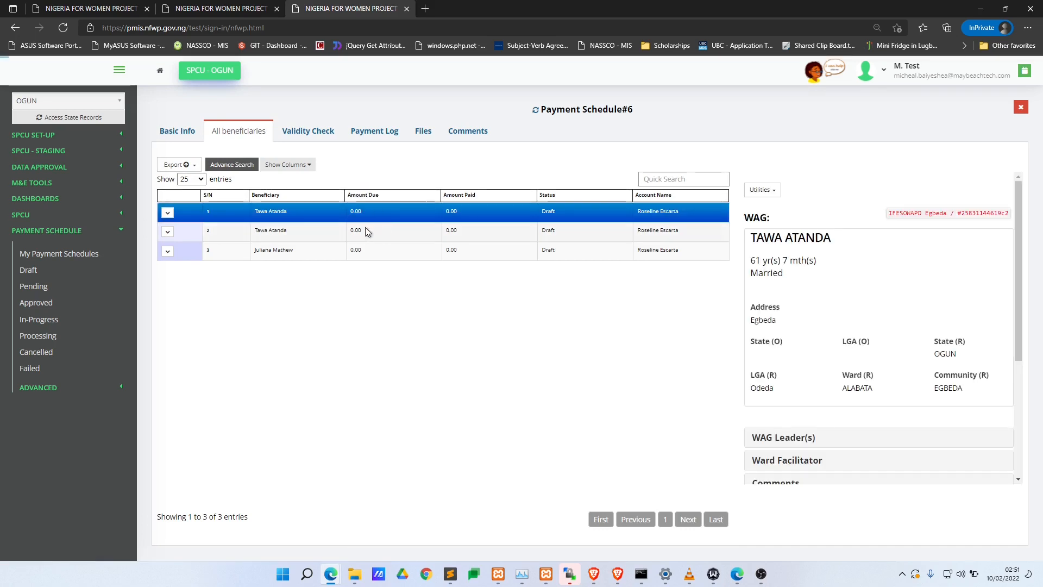
{"action": "left_click", "coordinate": [366, 231]}
{"action": "left_click", "coordinate": [361, 253]}
{"action": "left_click", "coordinate": [177, 131]}
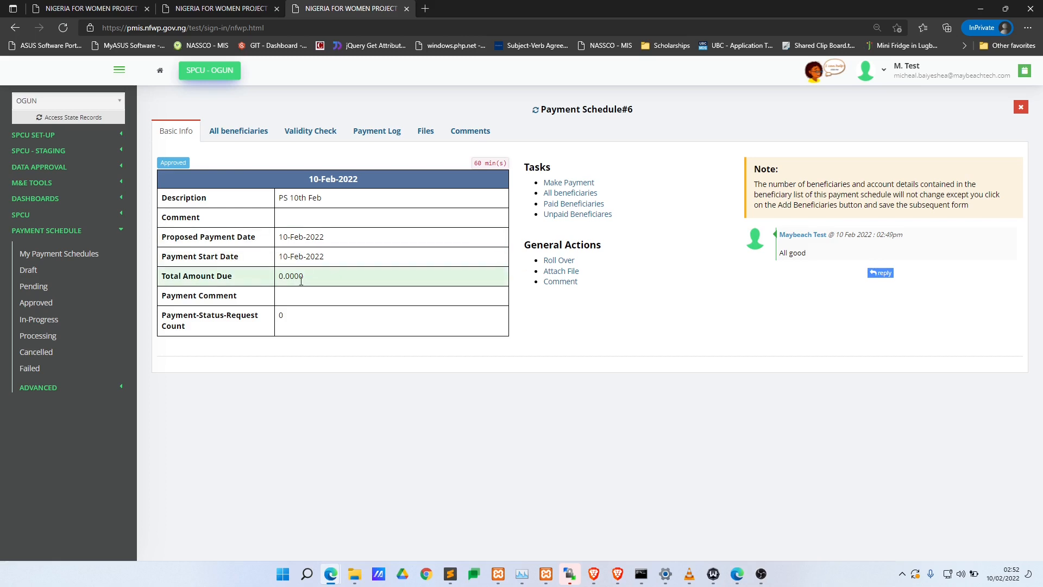
{"action": "left_click_drag", "start_coordinate": [308, 284], "coordinate": [282, 284]}
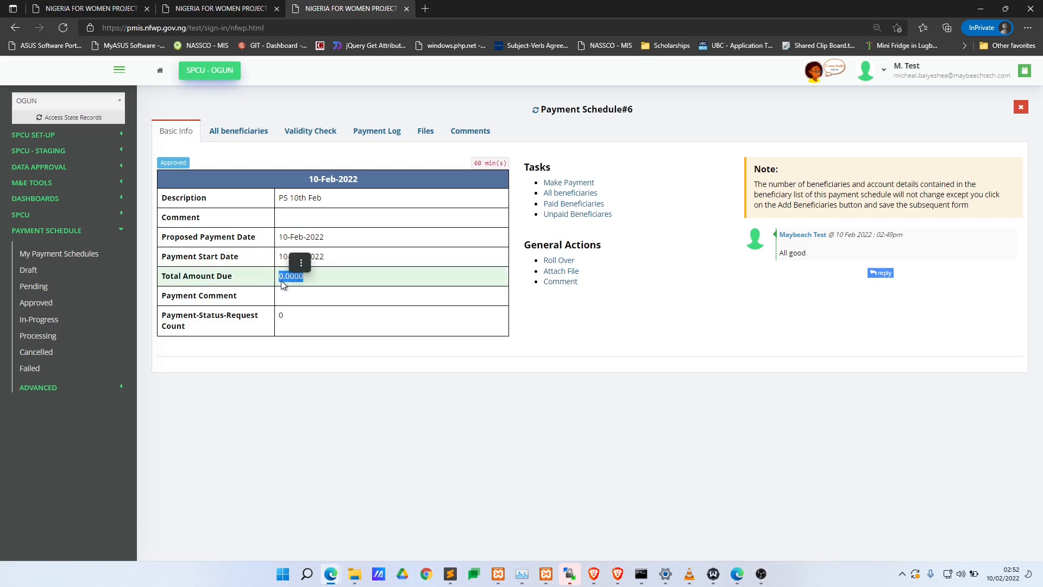
{"action": "left_click", "coordinate": [282, 281]}
{"action": "left_click", "coordinate": [334, 281]}
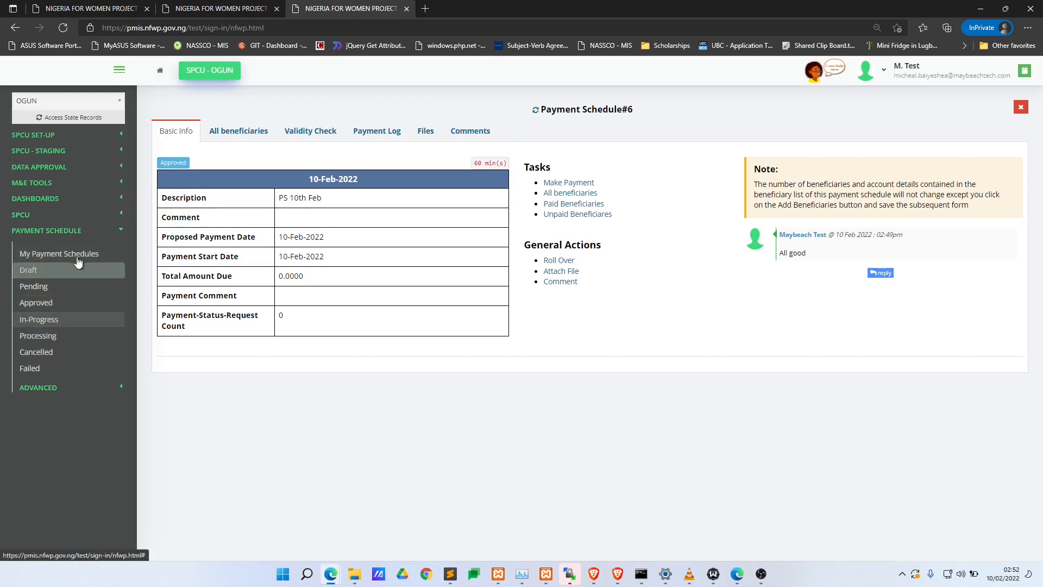
{"action": "left_click", "coordinate": [57, 310]}
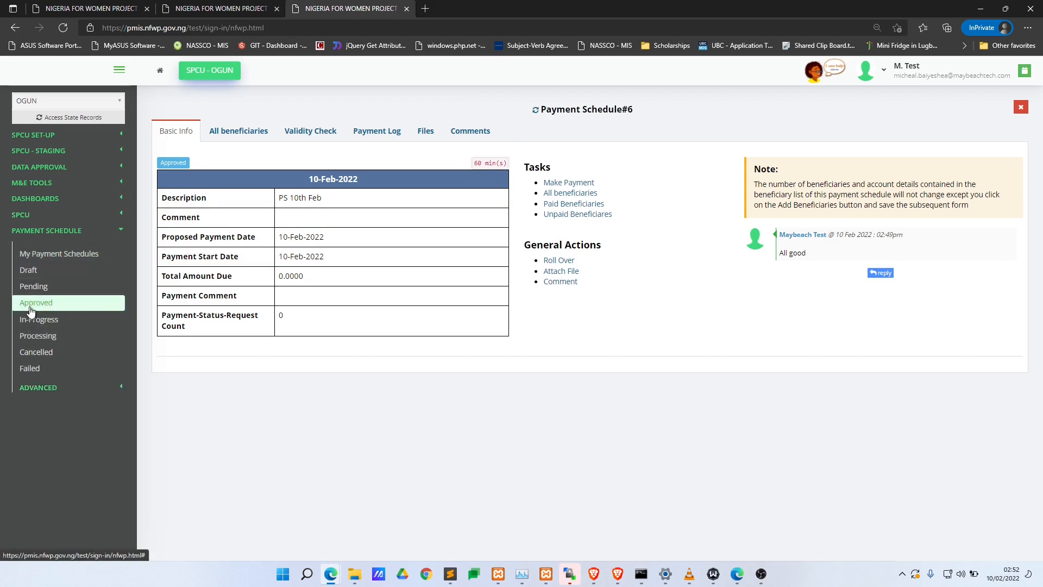
{"action": "left_click", "coordinate": [36, 309]}
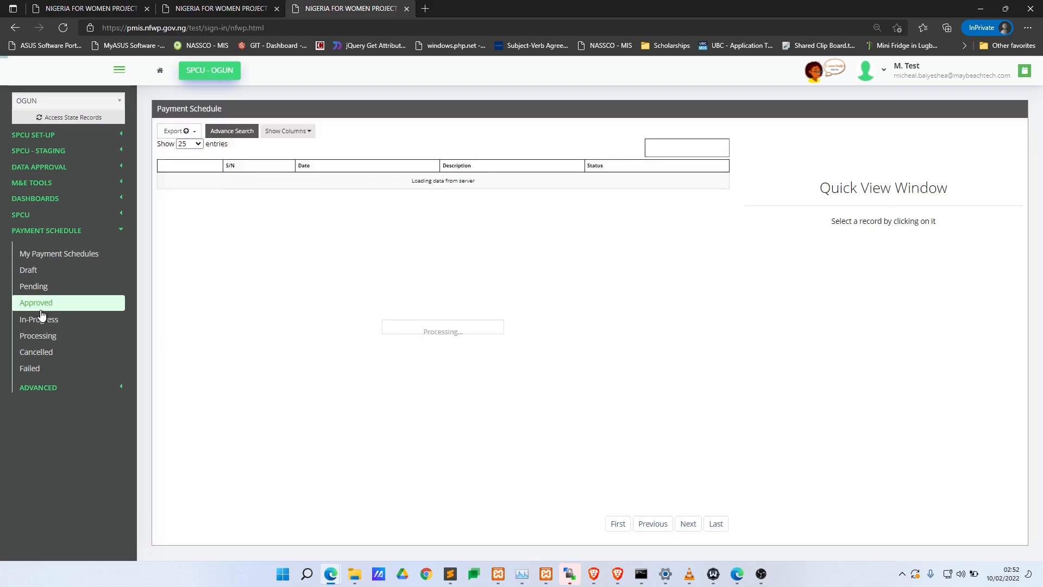
{"action": "left_click", "coordinate": [333, 183]}
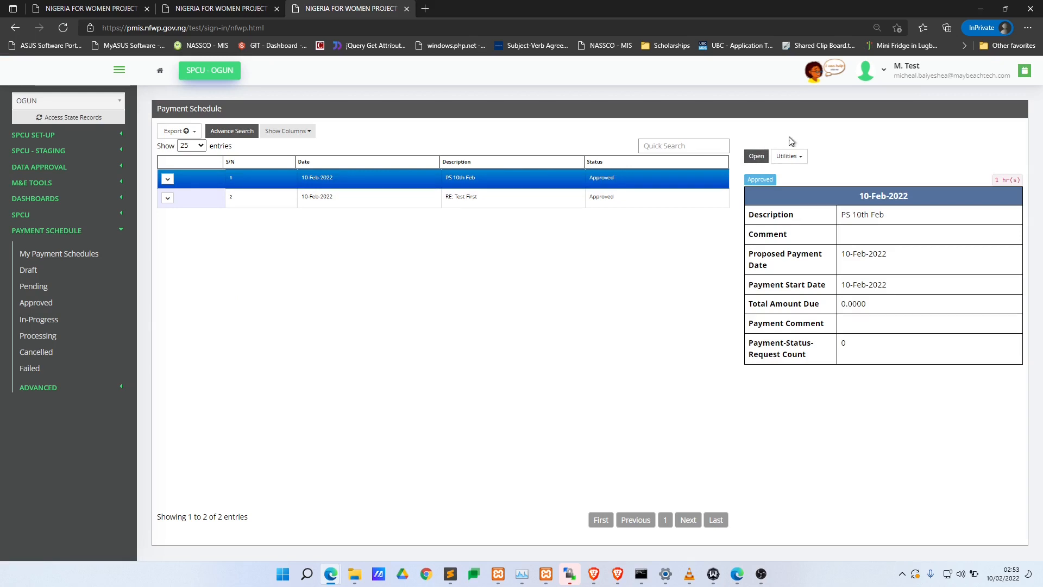
{"action": "left_click", "coordinate": [754, 158]}
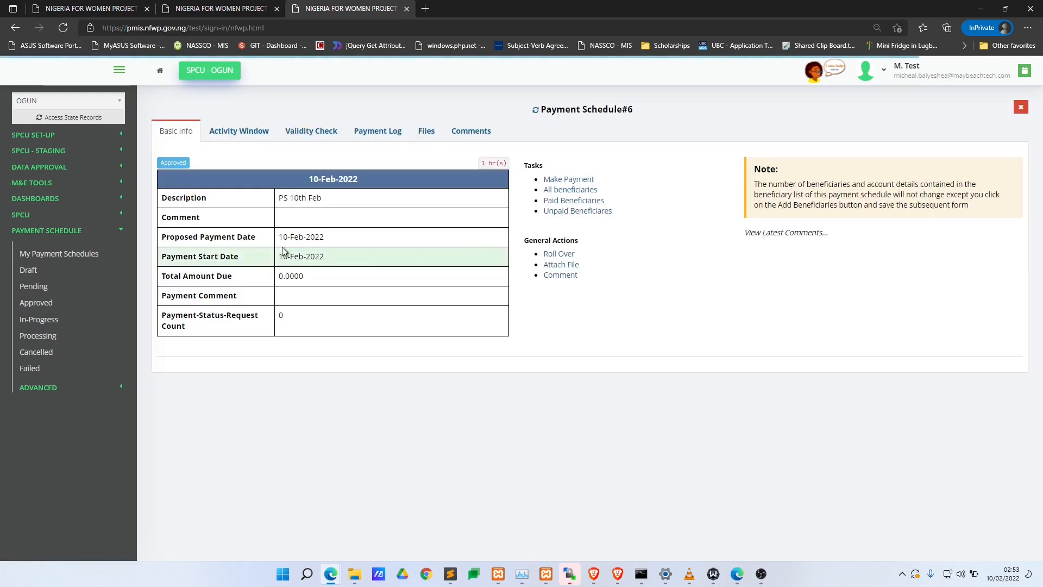